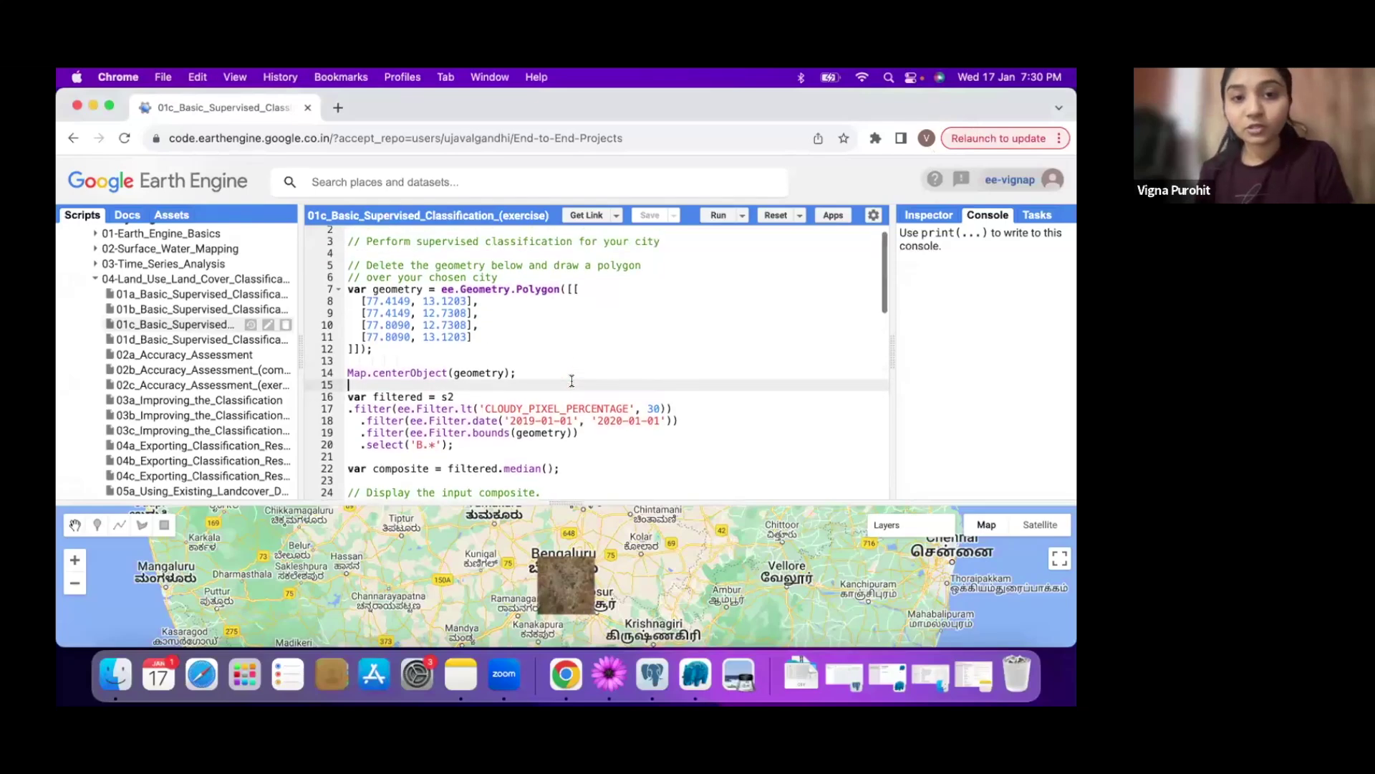
Delete the preset geometry polygon code on lines 7–12 of the script
scroll(572, 380, up, 2)
scroll(572, 380, down, 2)
scroll(571, 380, up, 1)
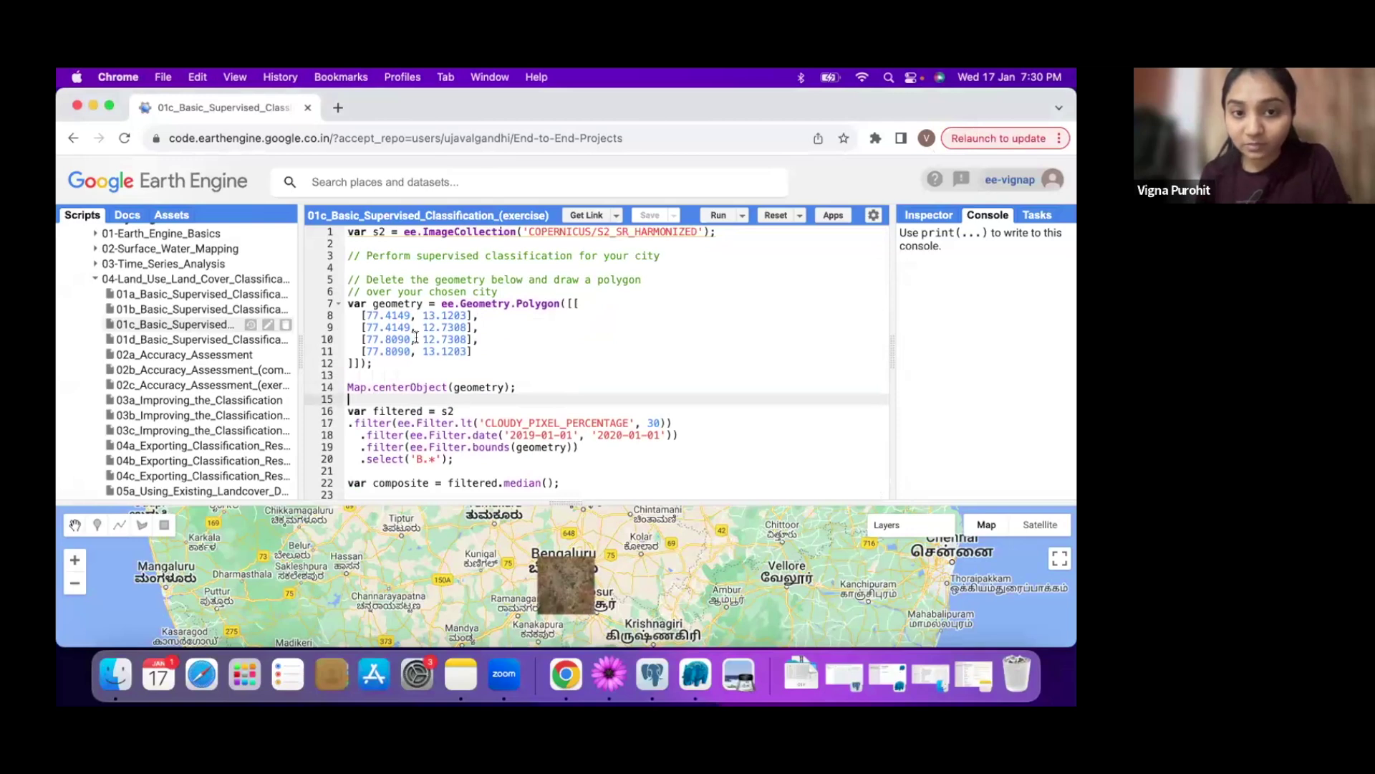
scroll(509, 430, down, 2)
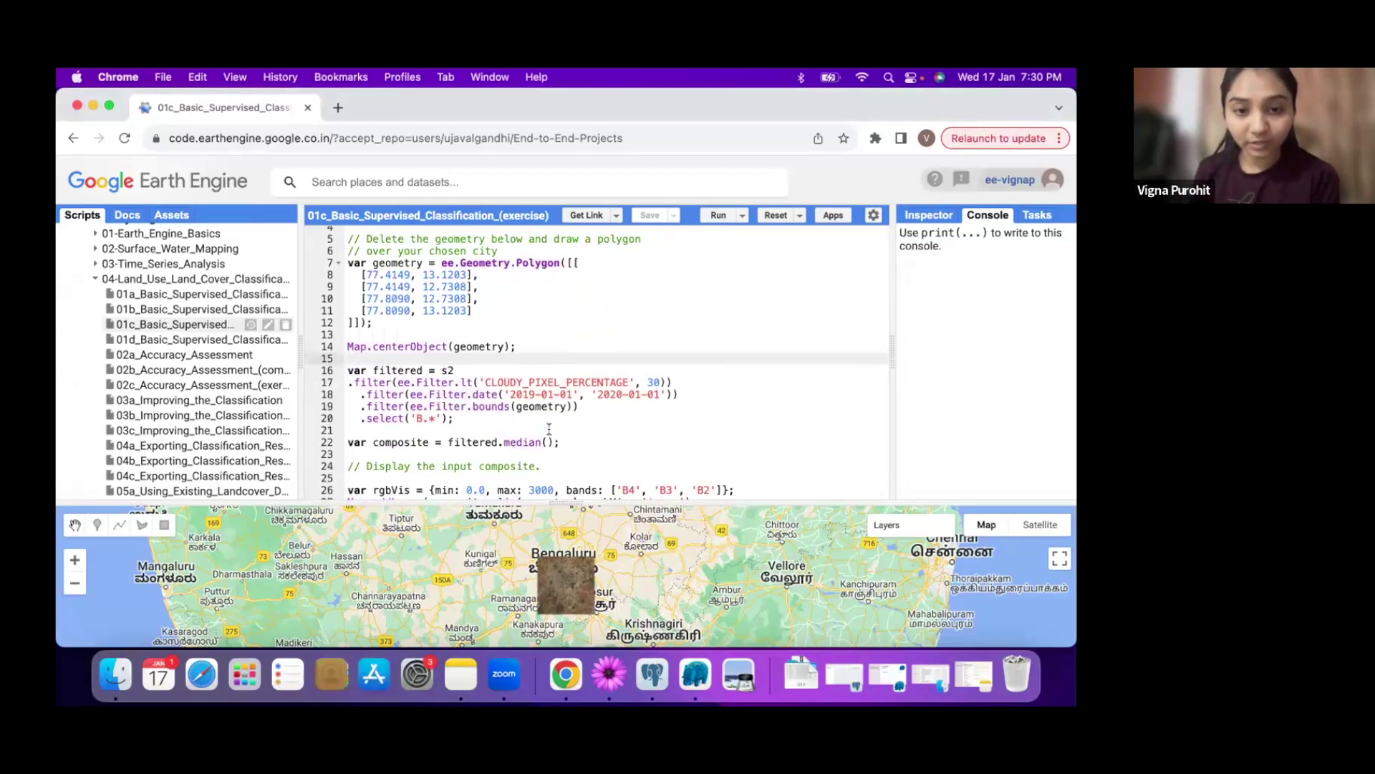
scroll(549, 429, down, 2)
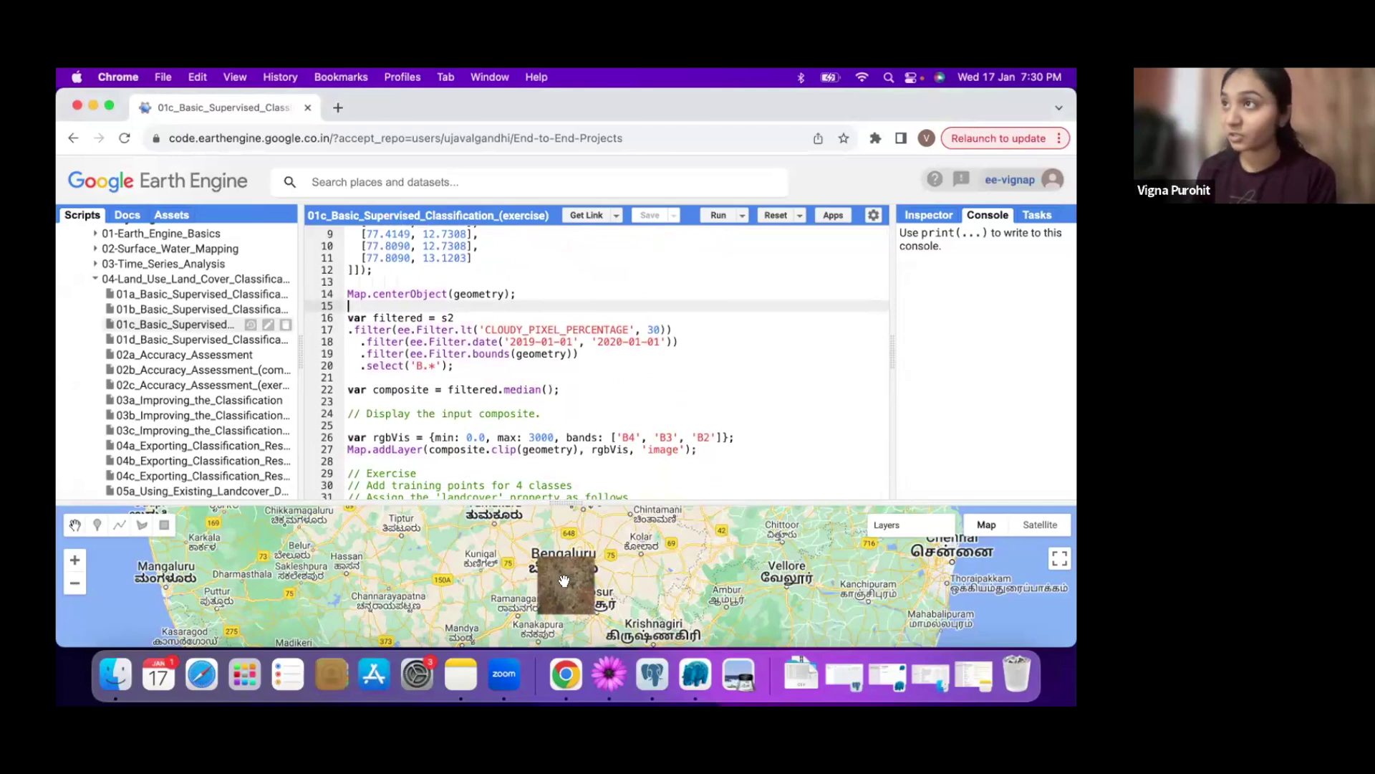
scroll(587, 355, up, 4)
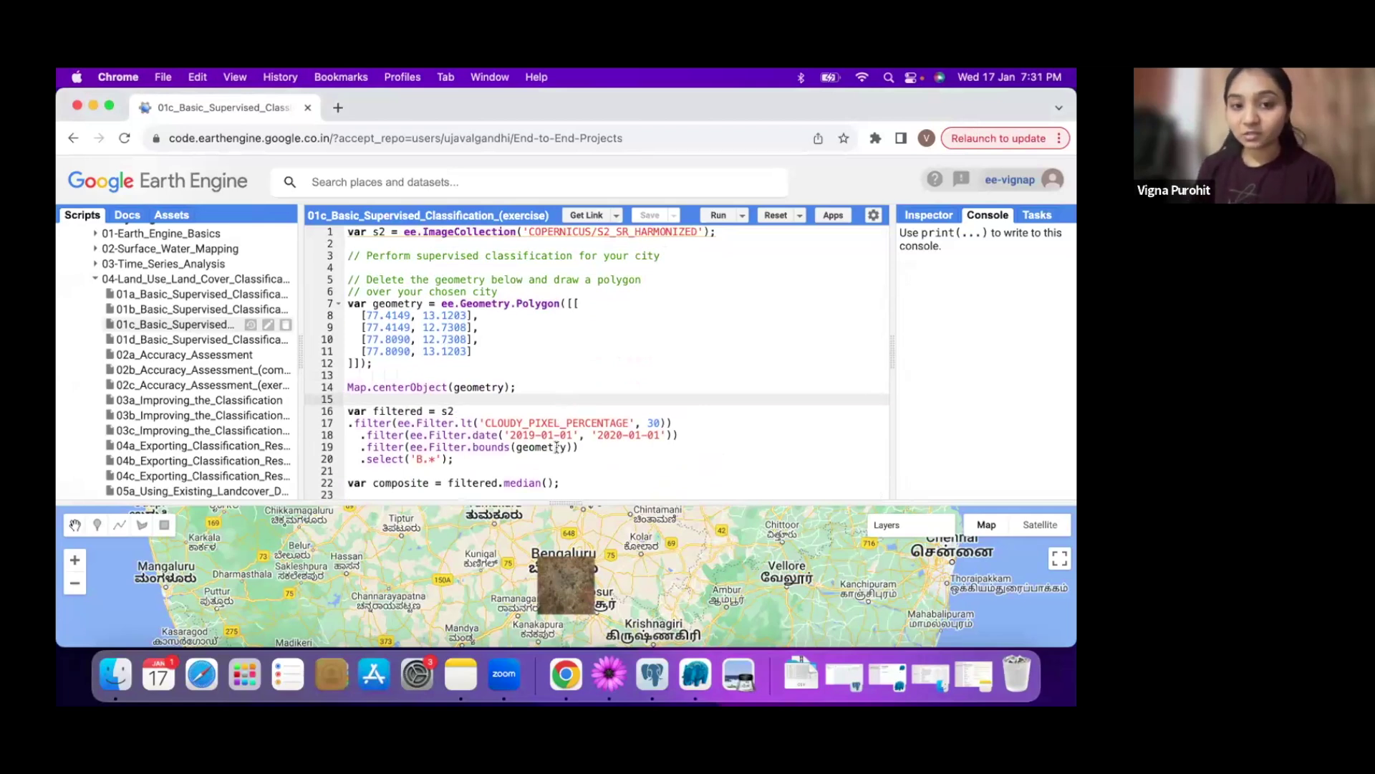
scroll(556, 447, down, 3)
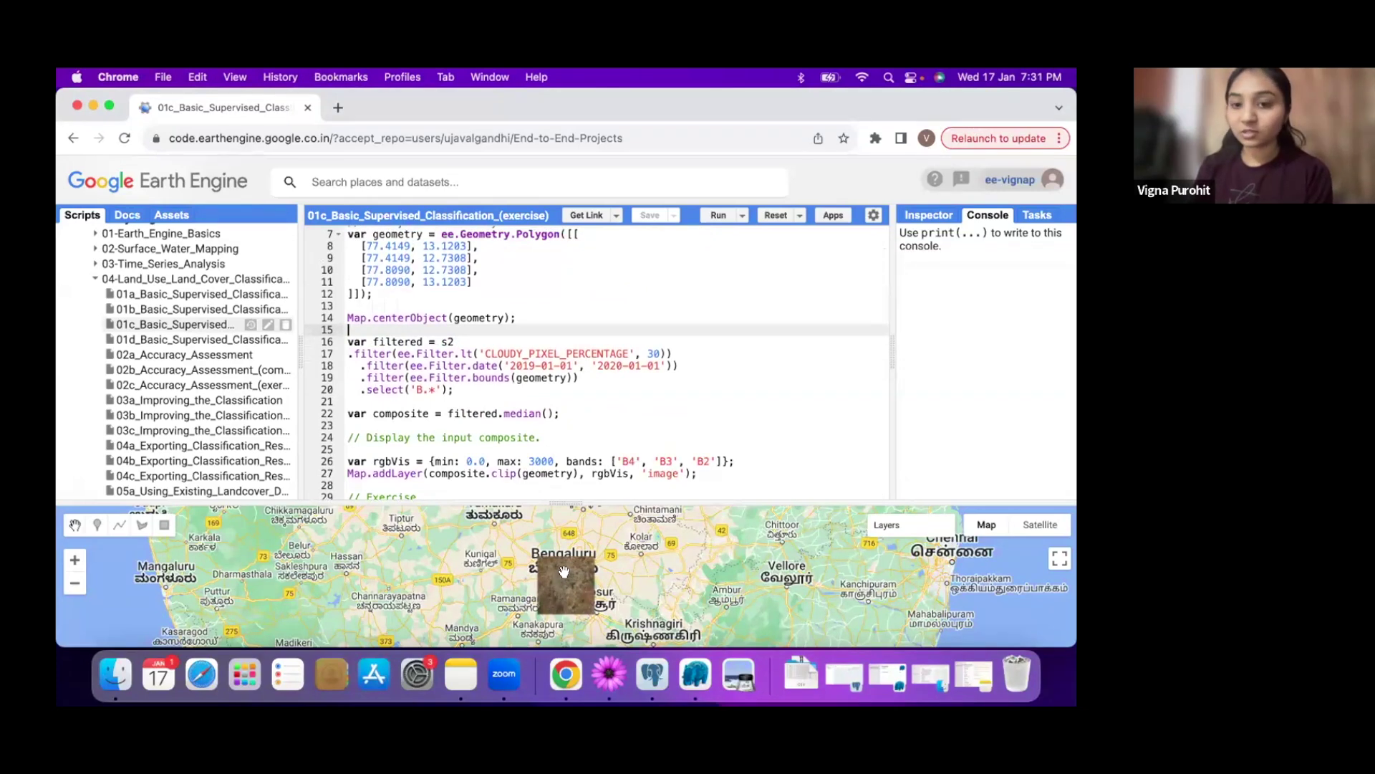
scroll(556, 388, up, 3)
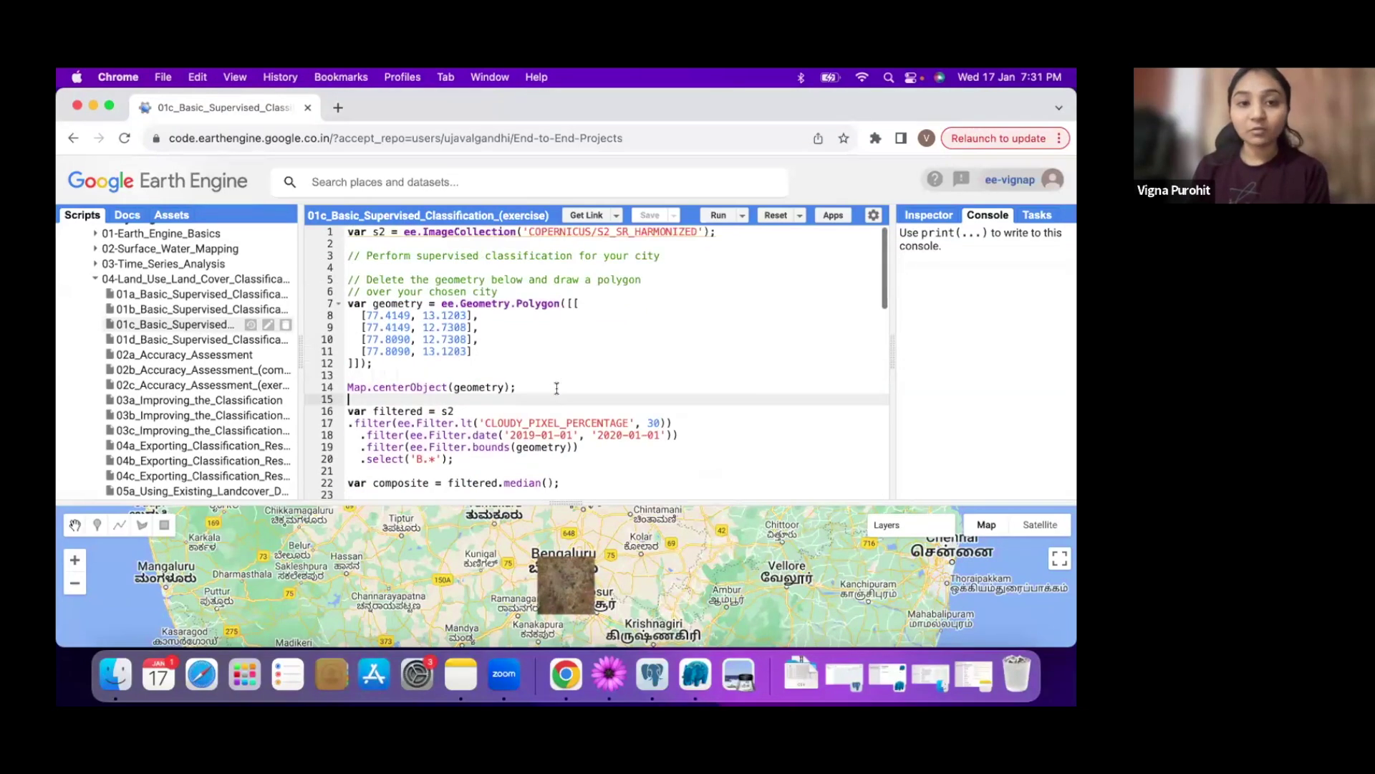
click(593, 352)
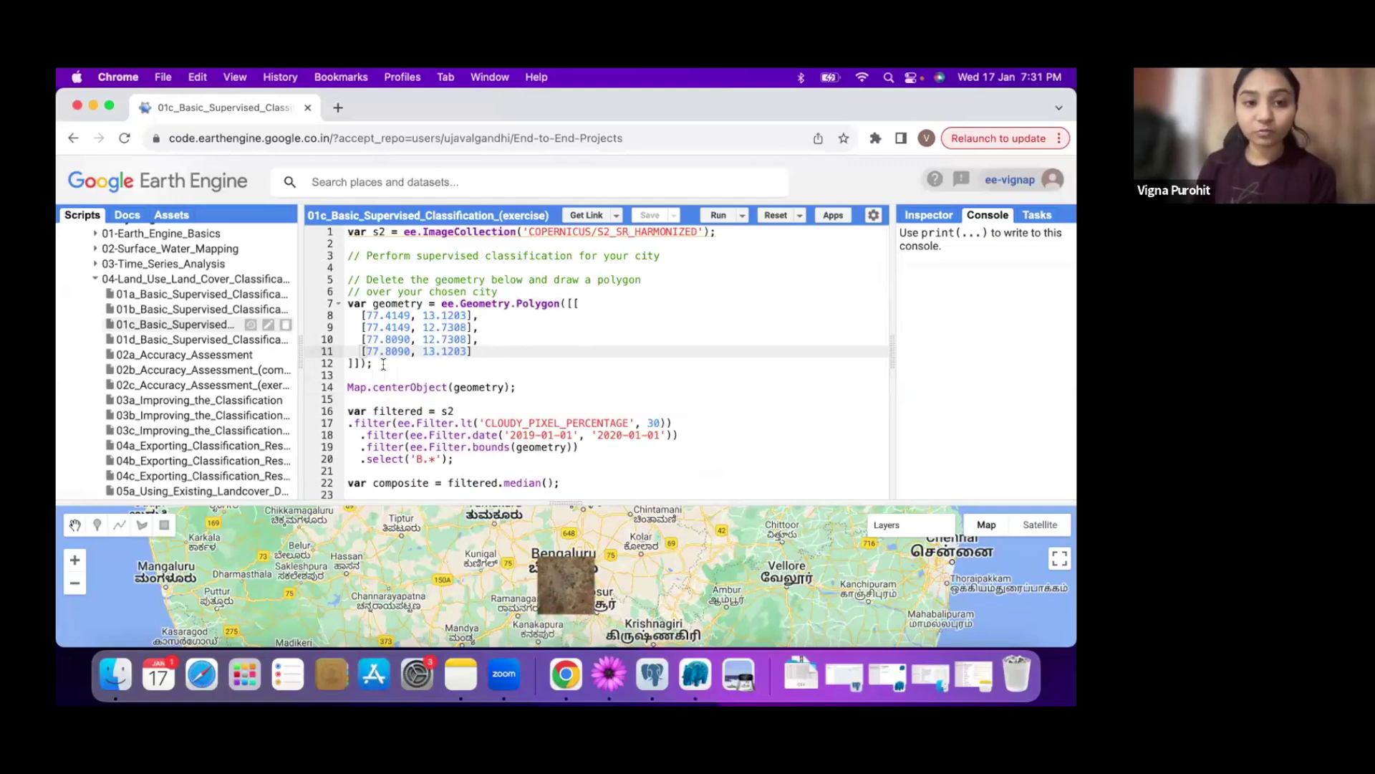
drag(383, 363, 346, 304)
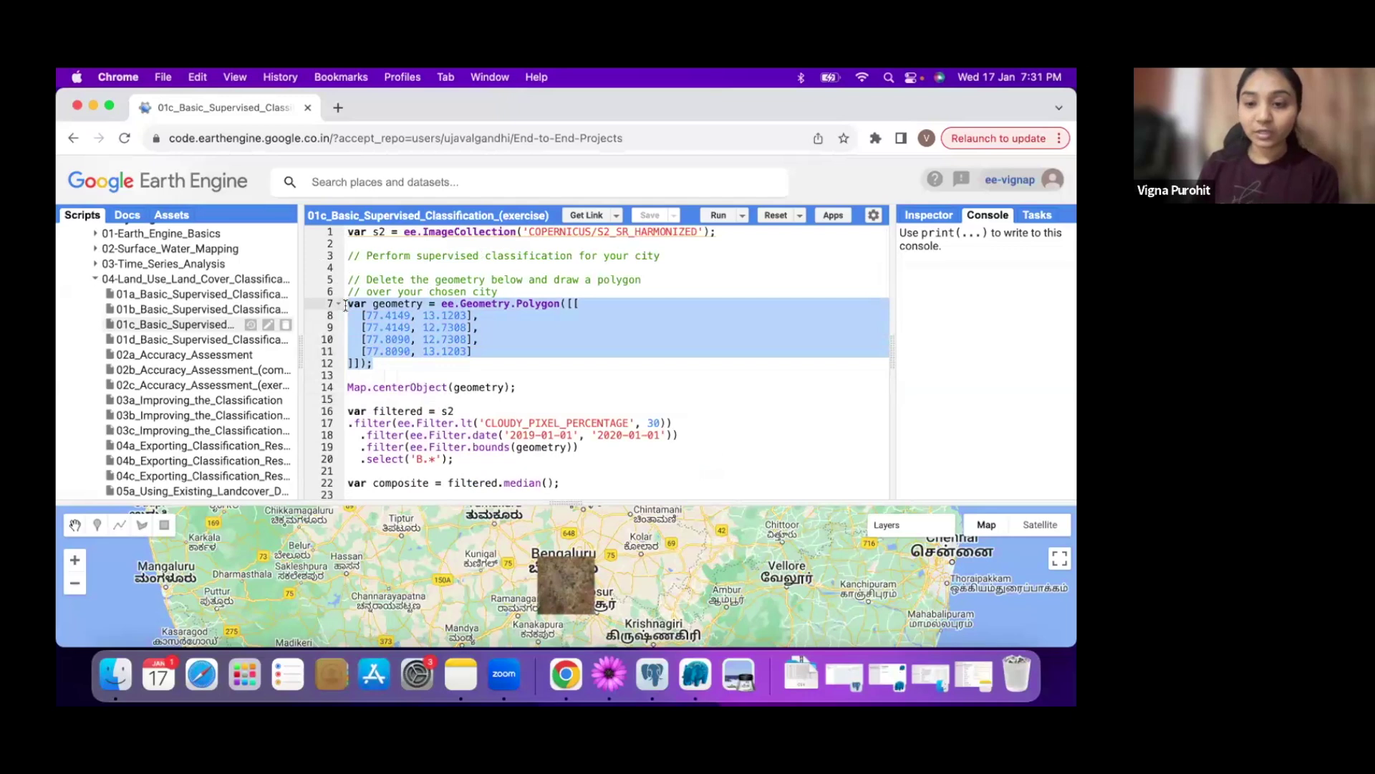
key(BackSpace)
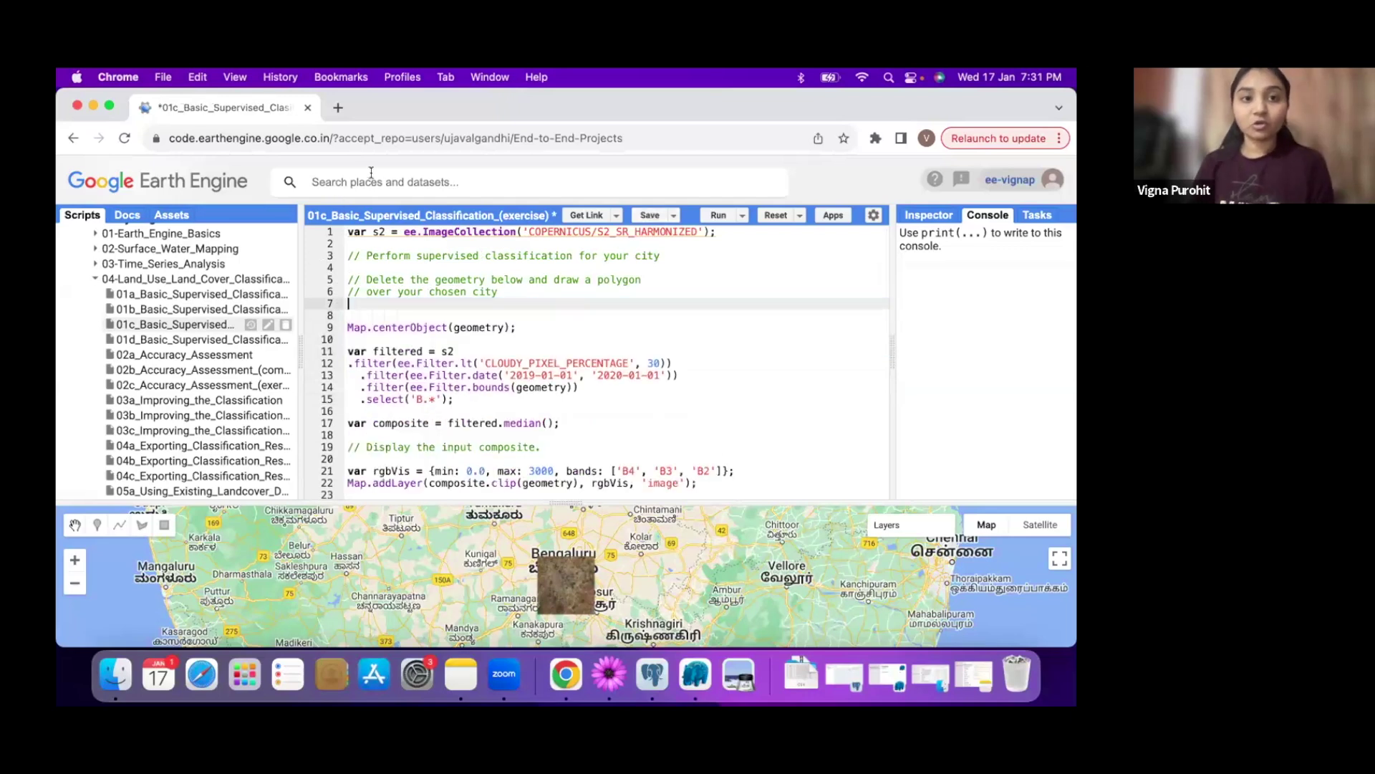
Show Jamnagar, Gujarat in satellite view on a taller, zoomed-in map panel
click(371, 172)
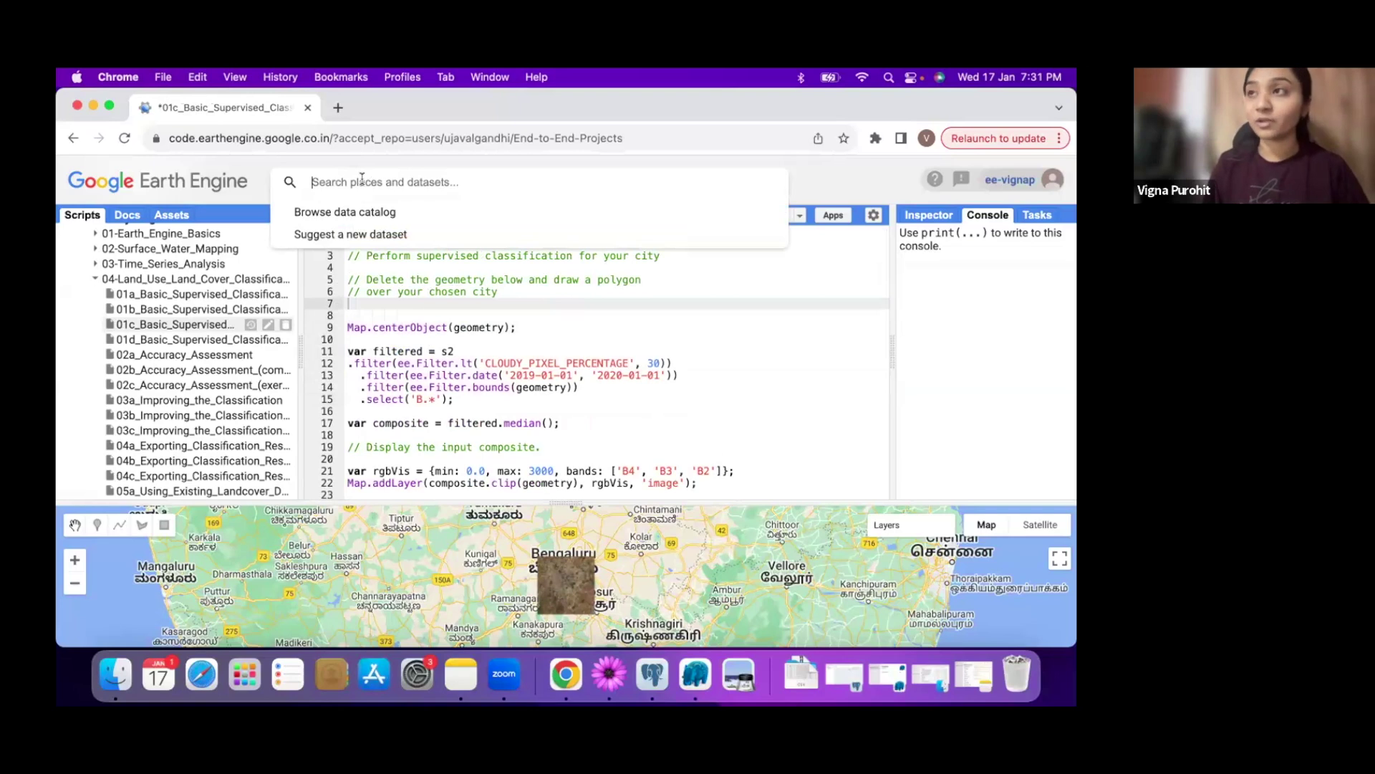
text(jamnagar)
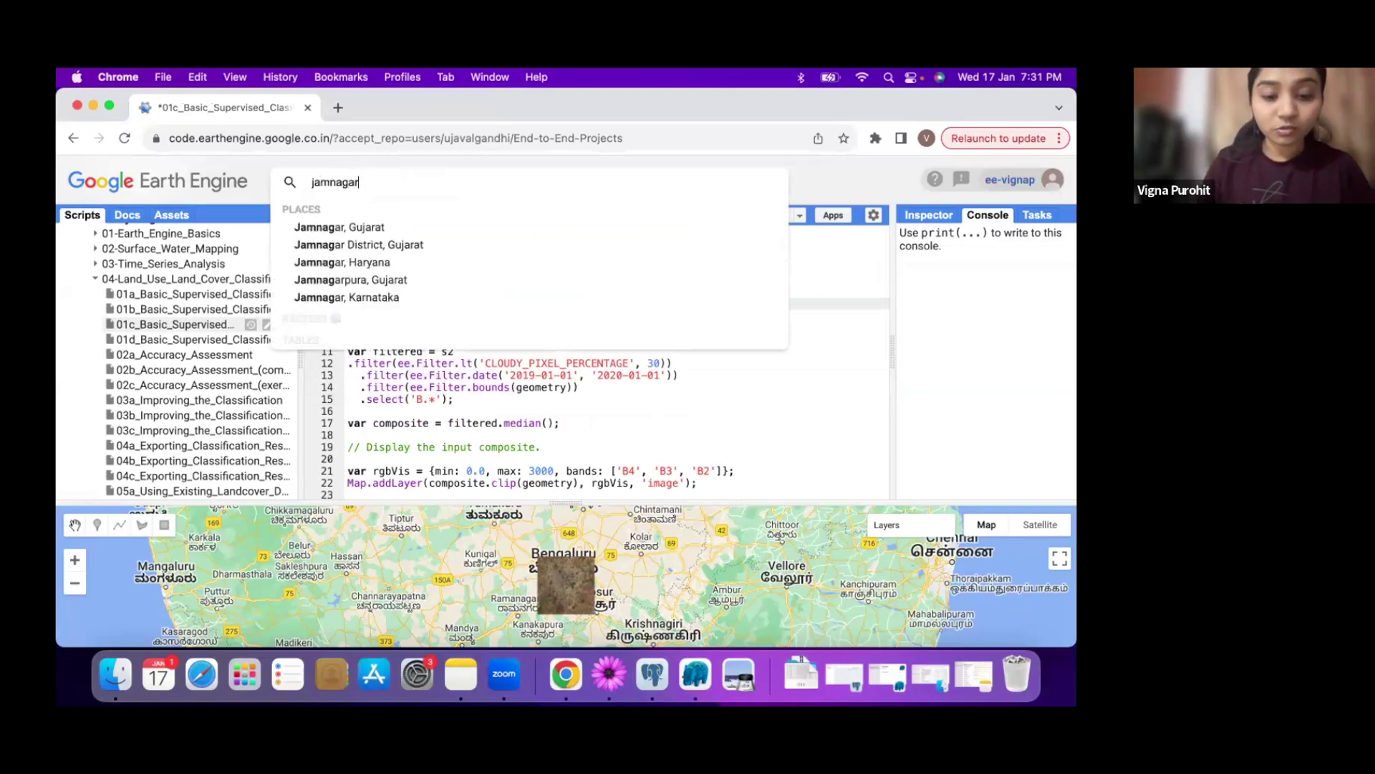
click(355, 227)
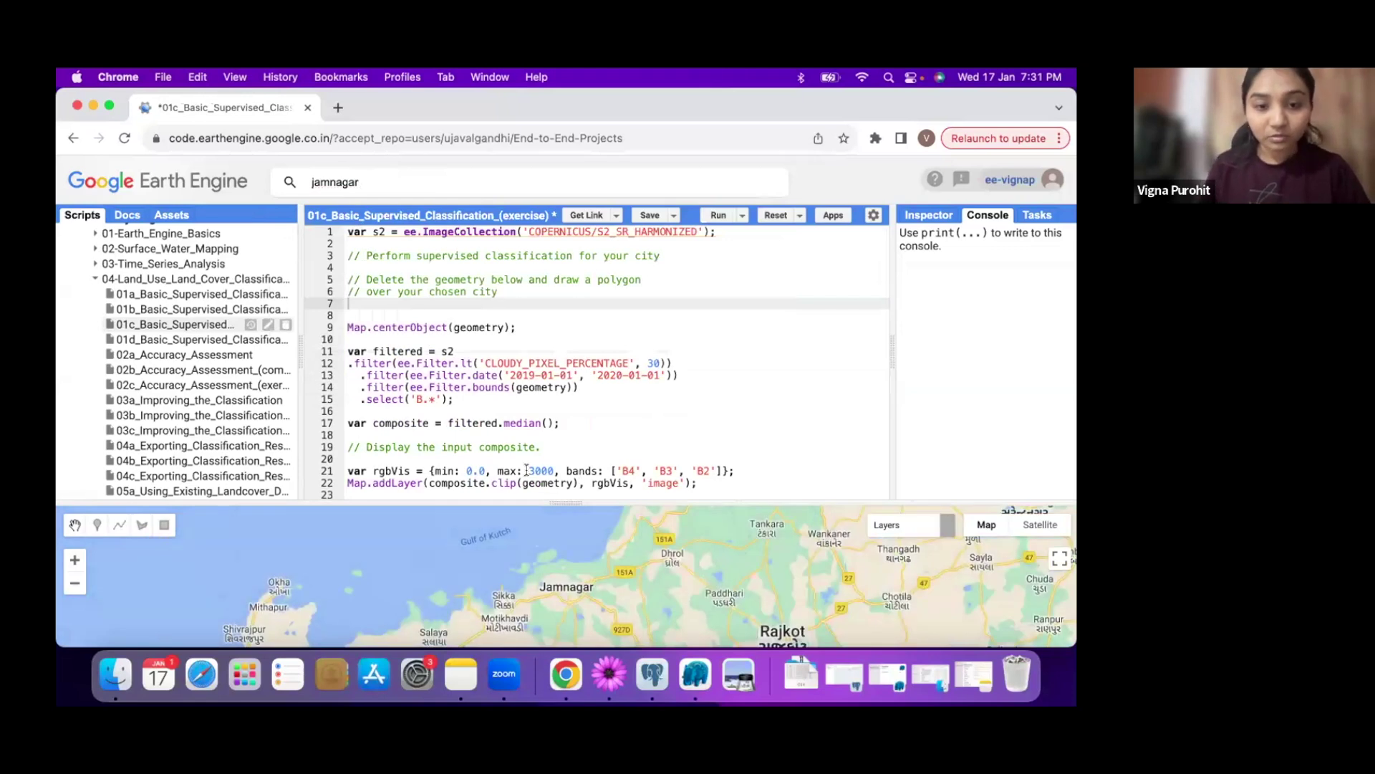
click(1040, 525)
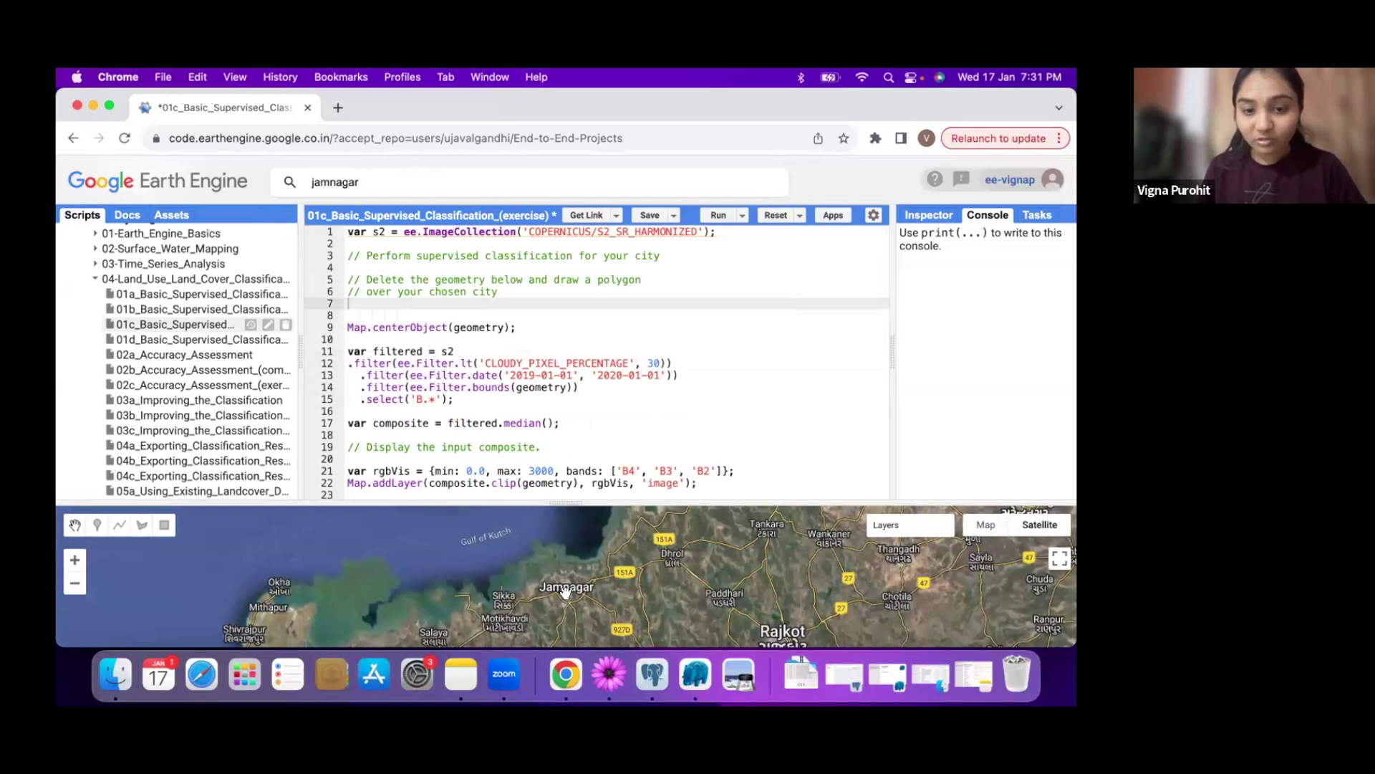
scroll(565, 591, up, 3)
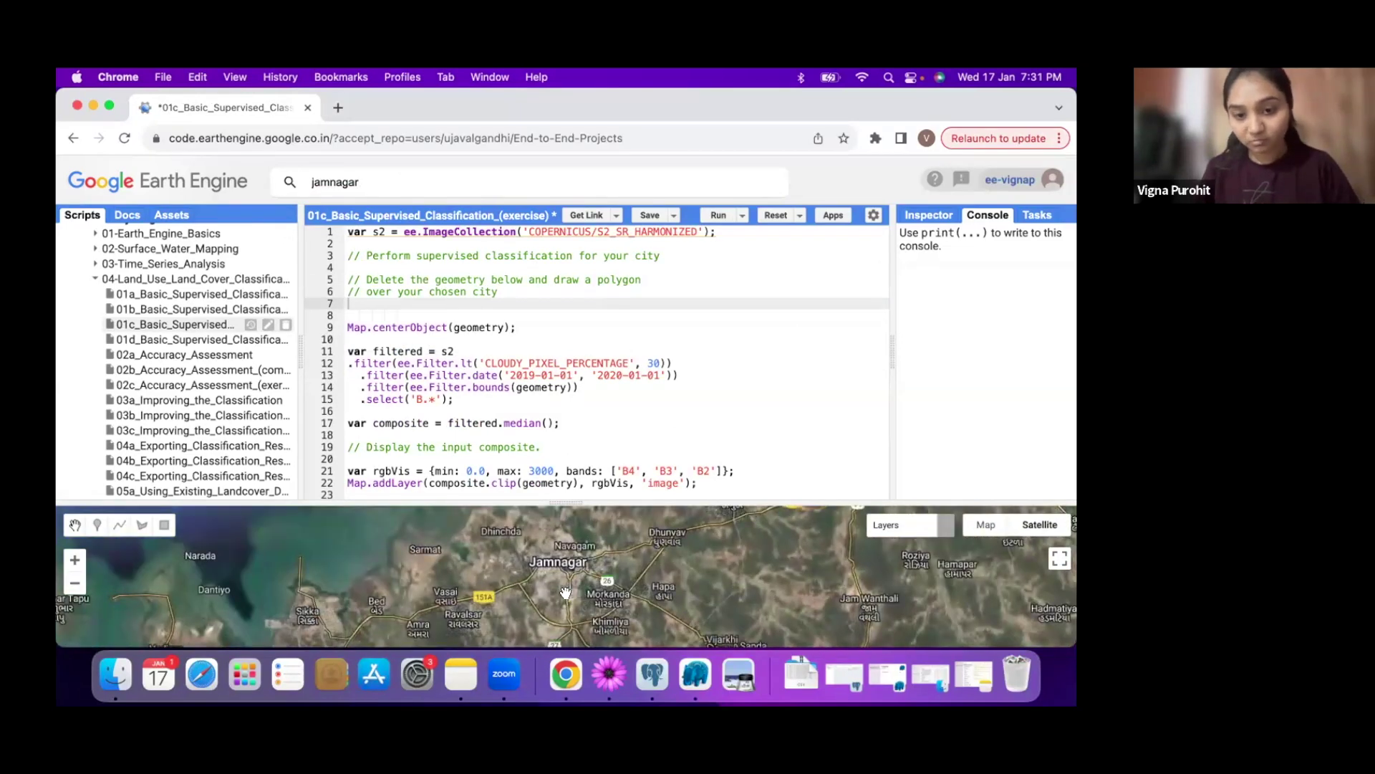
drag(554, 498, 550, 366)
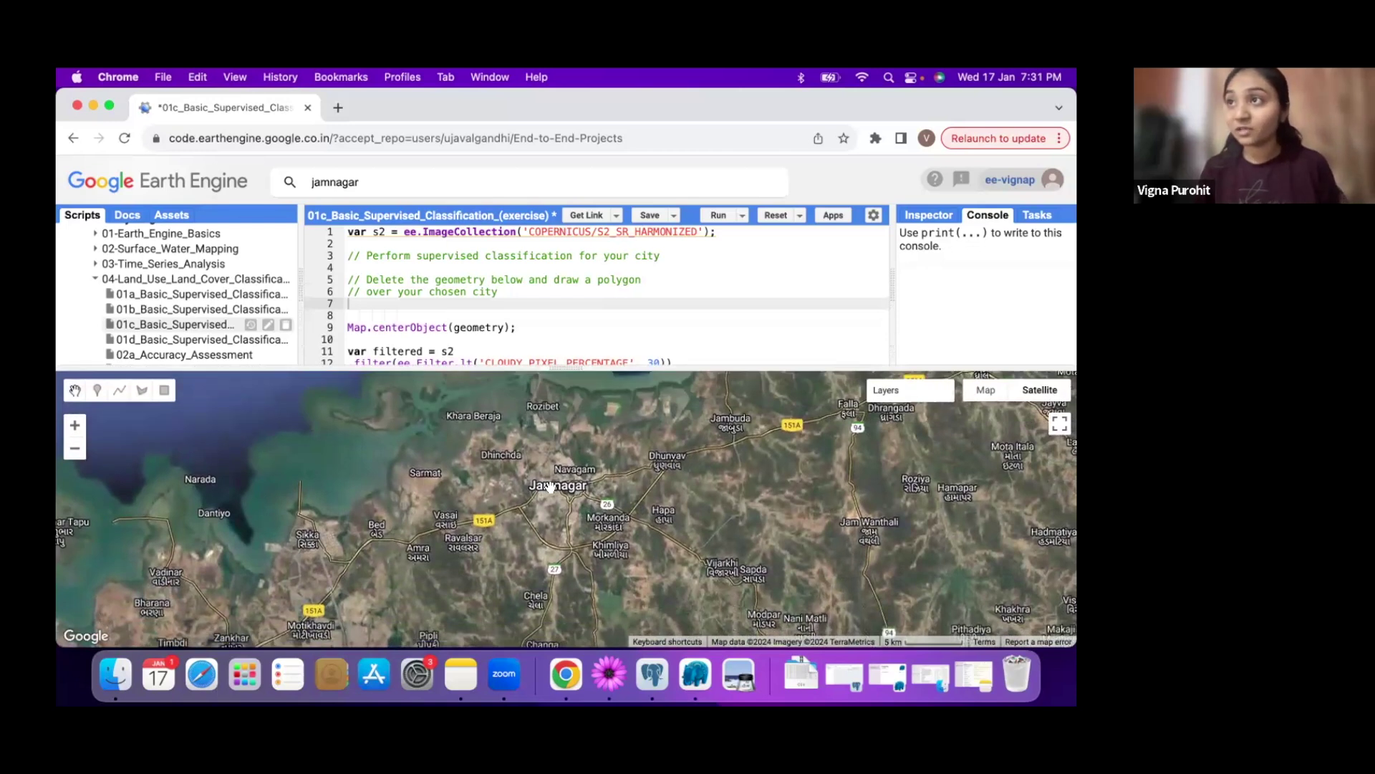
scroll(553, 488, up, 5)
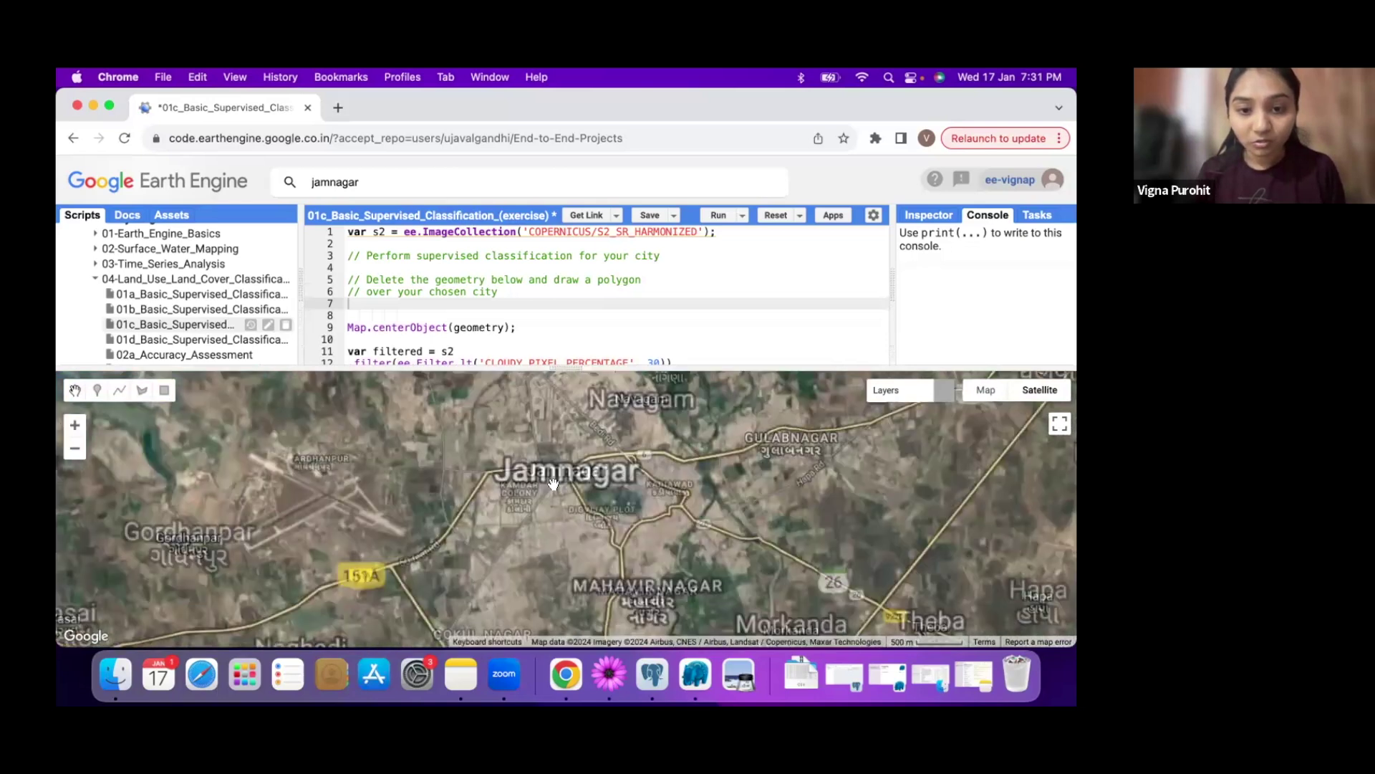
scroll(553, 481, up, 2)
click(165, 390)
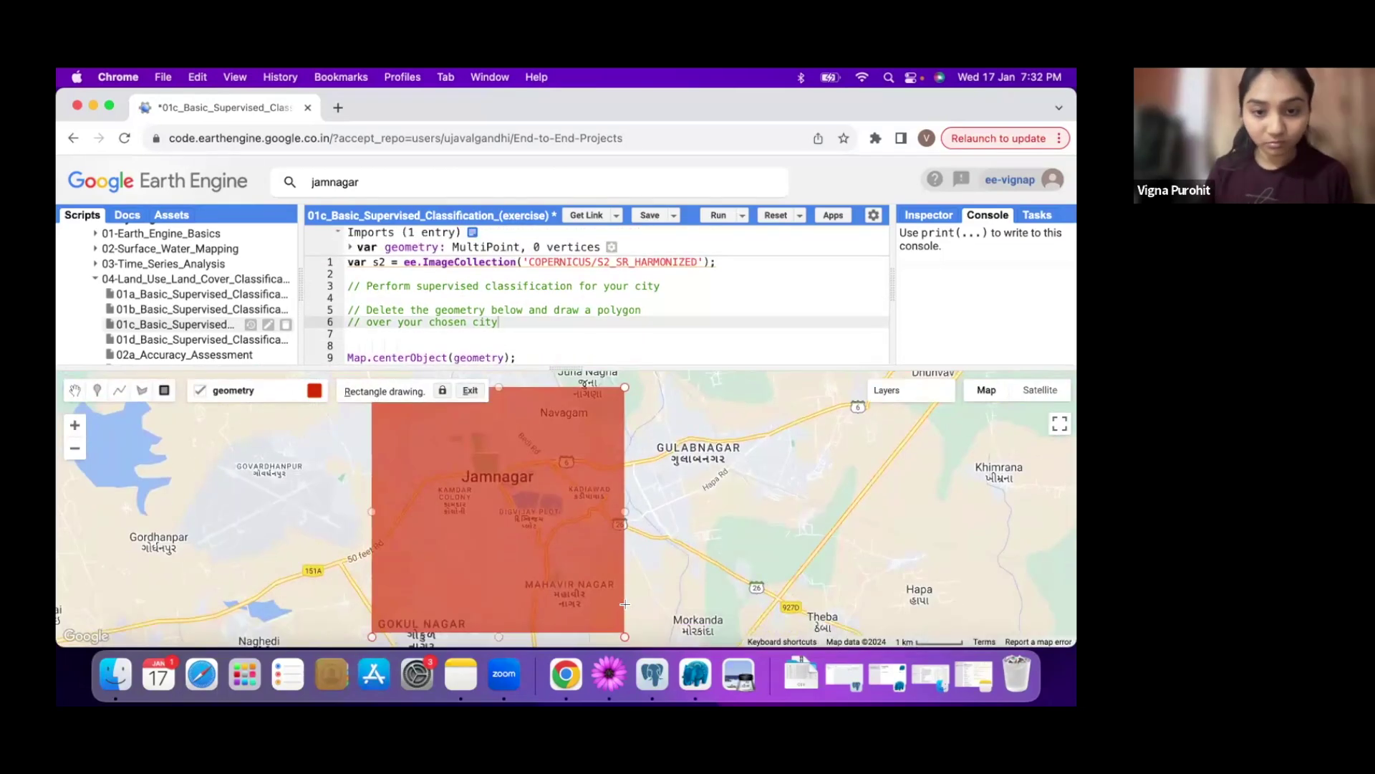
Draw a rectangle over Jamnagar, then hide the geometry layer to reveal the clipped imagery
drag(637, 633, 837, 538)
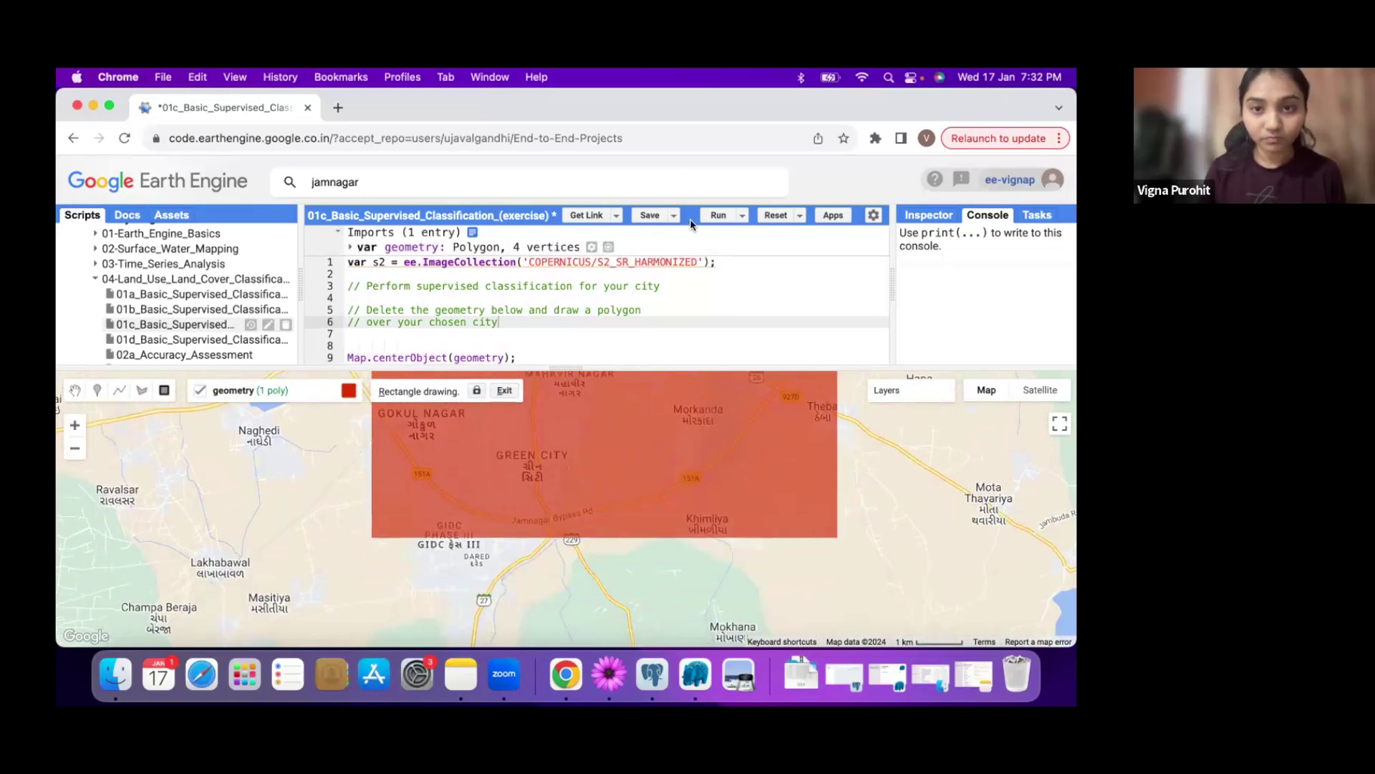
key(Escape)
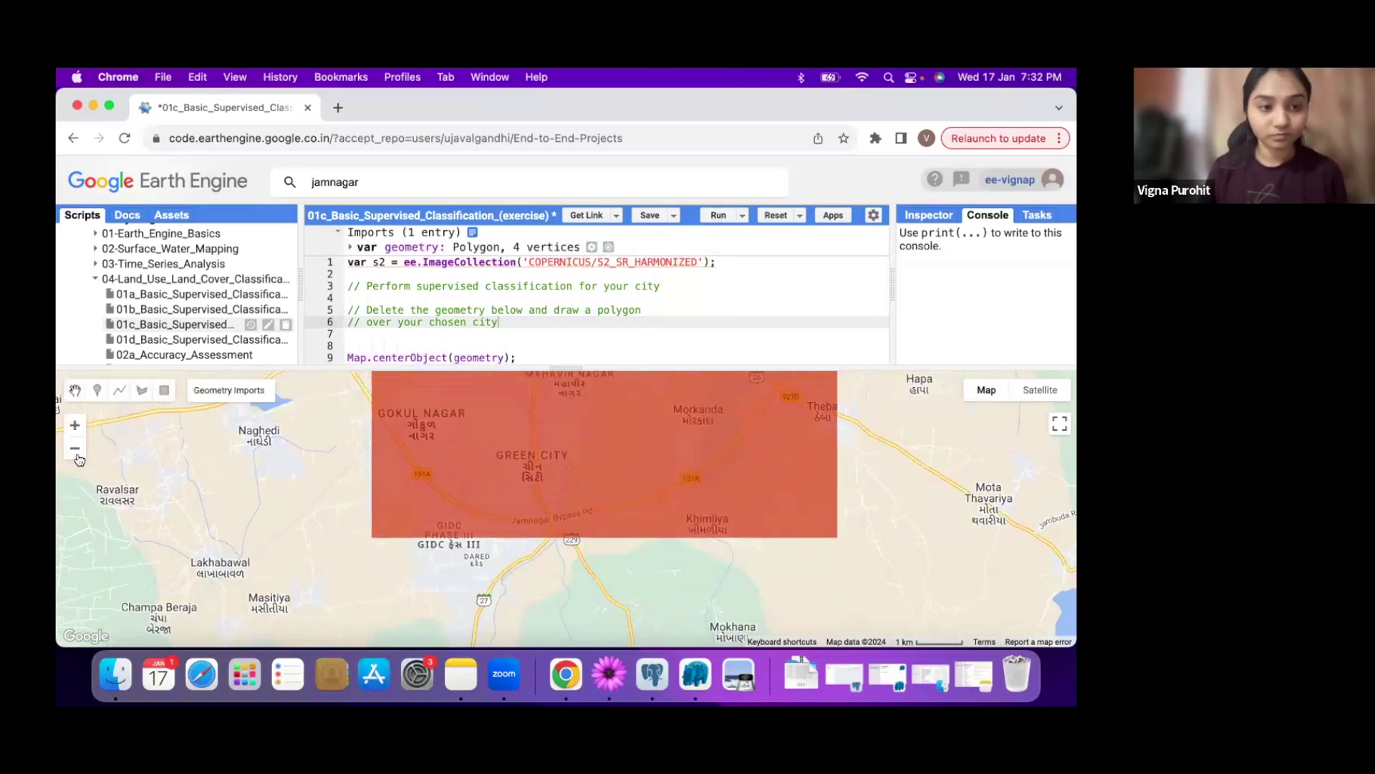
click(75, 448)
drag(534, 532, 462, 572)
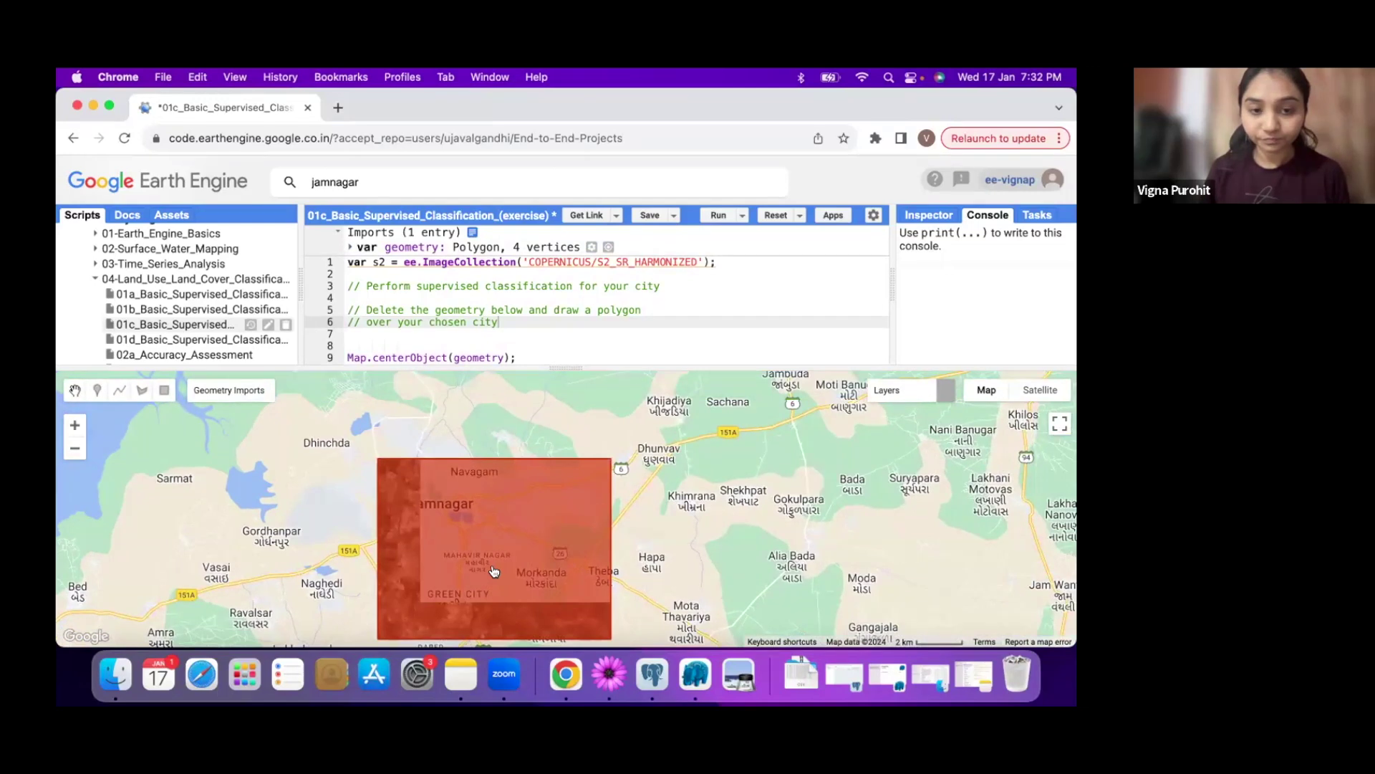
mouse_move(889, 391)
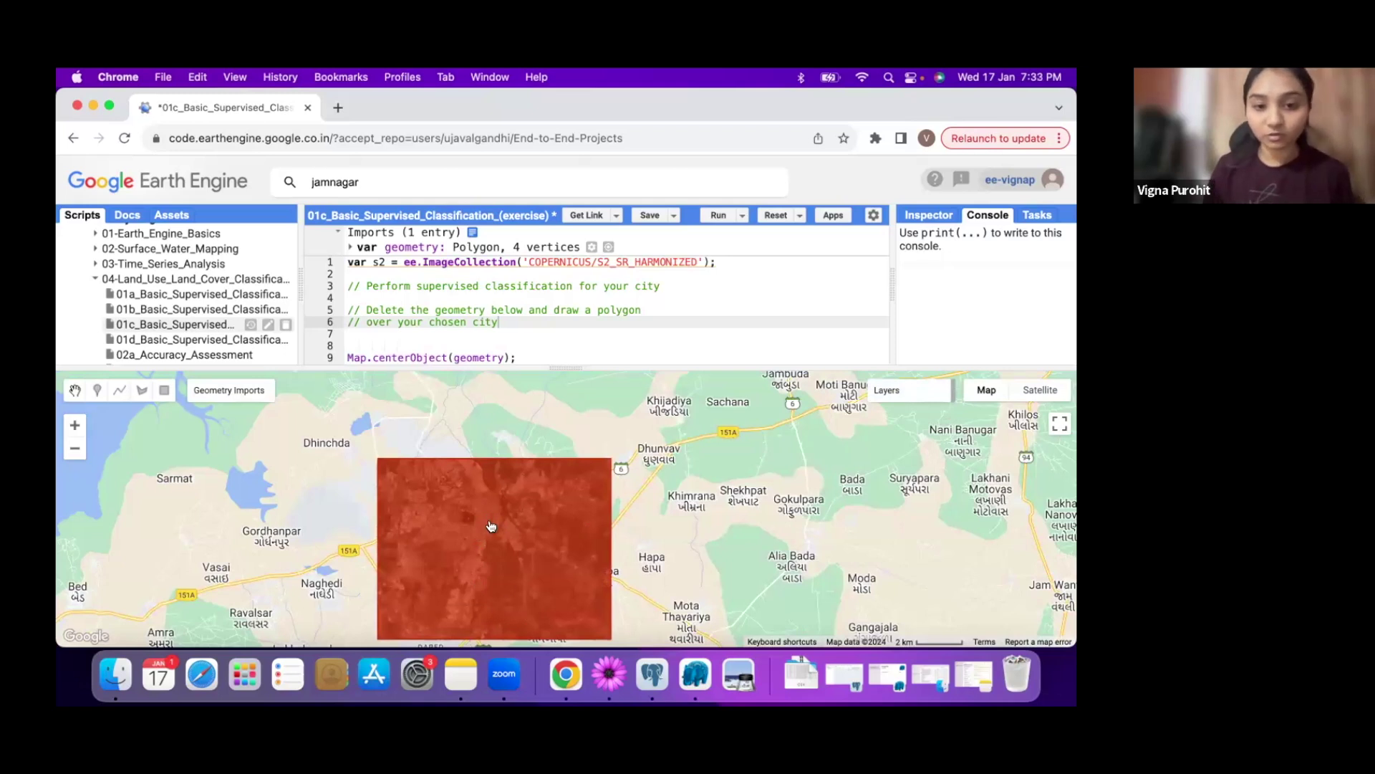
mouse_move(276, 390)
click(201, 412)
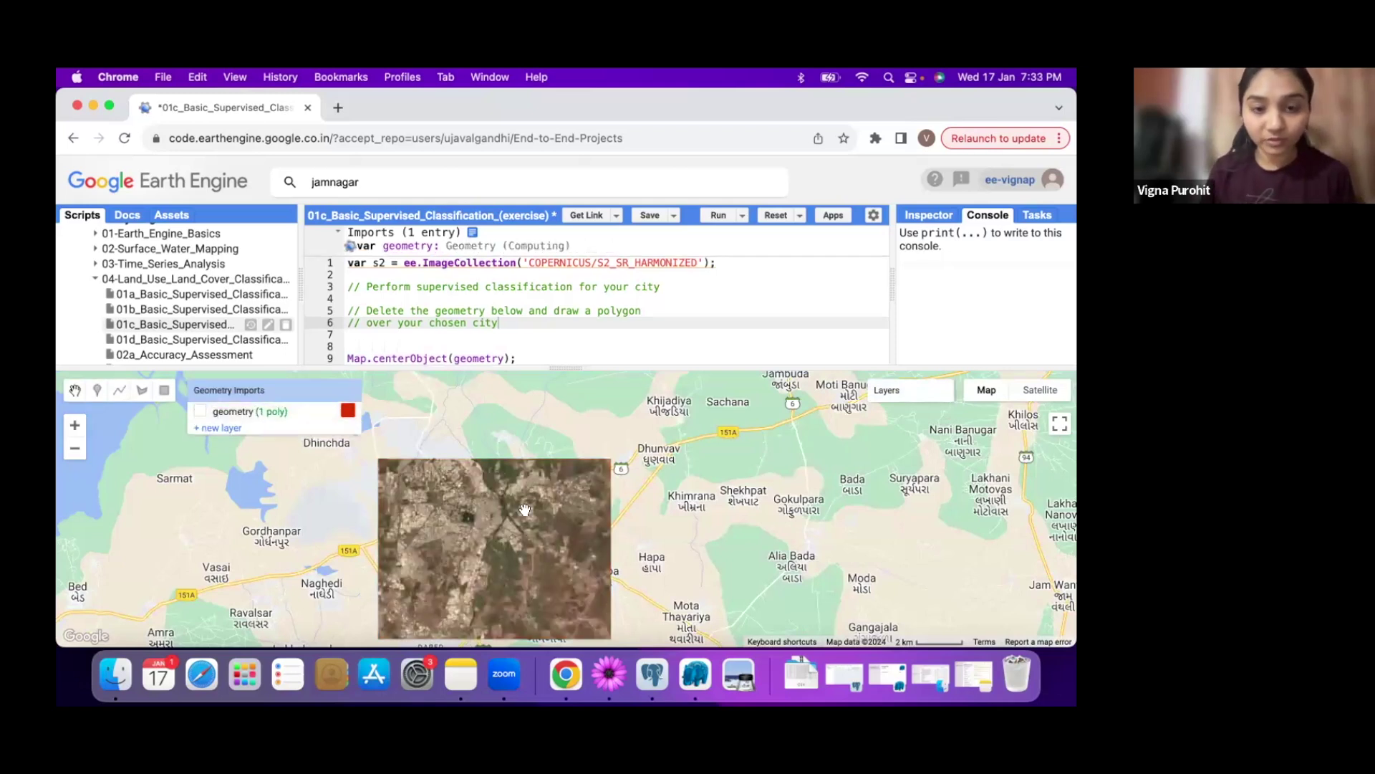
mouse_move(503, 547)
mouse_down()
mouse_move(484, 528)
mouse_move(487, 546)
mouse_up()
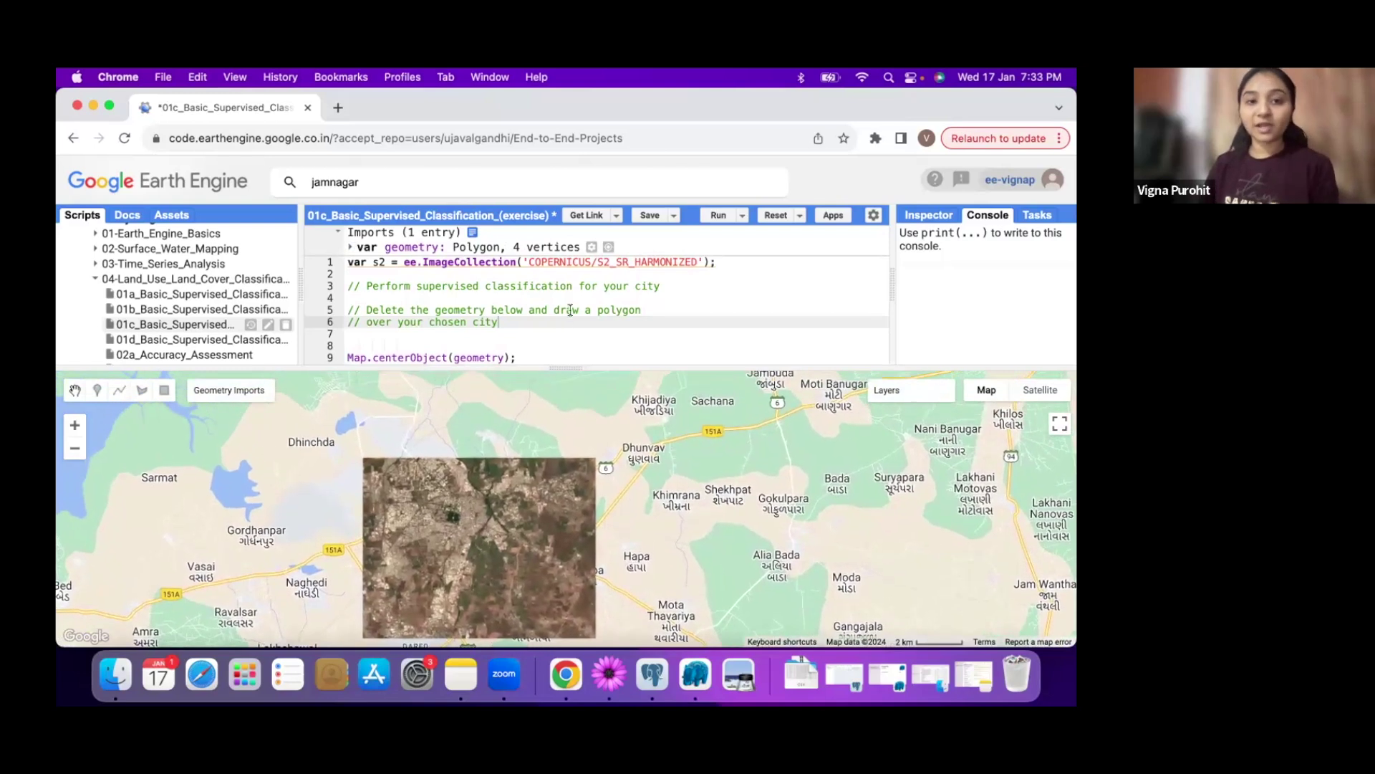
Move through the code to the class comments for urban and vegetation
scroll(568, 313, down, 5)
scroll(568, 313, down, 3)
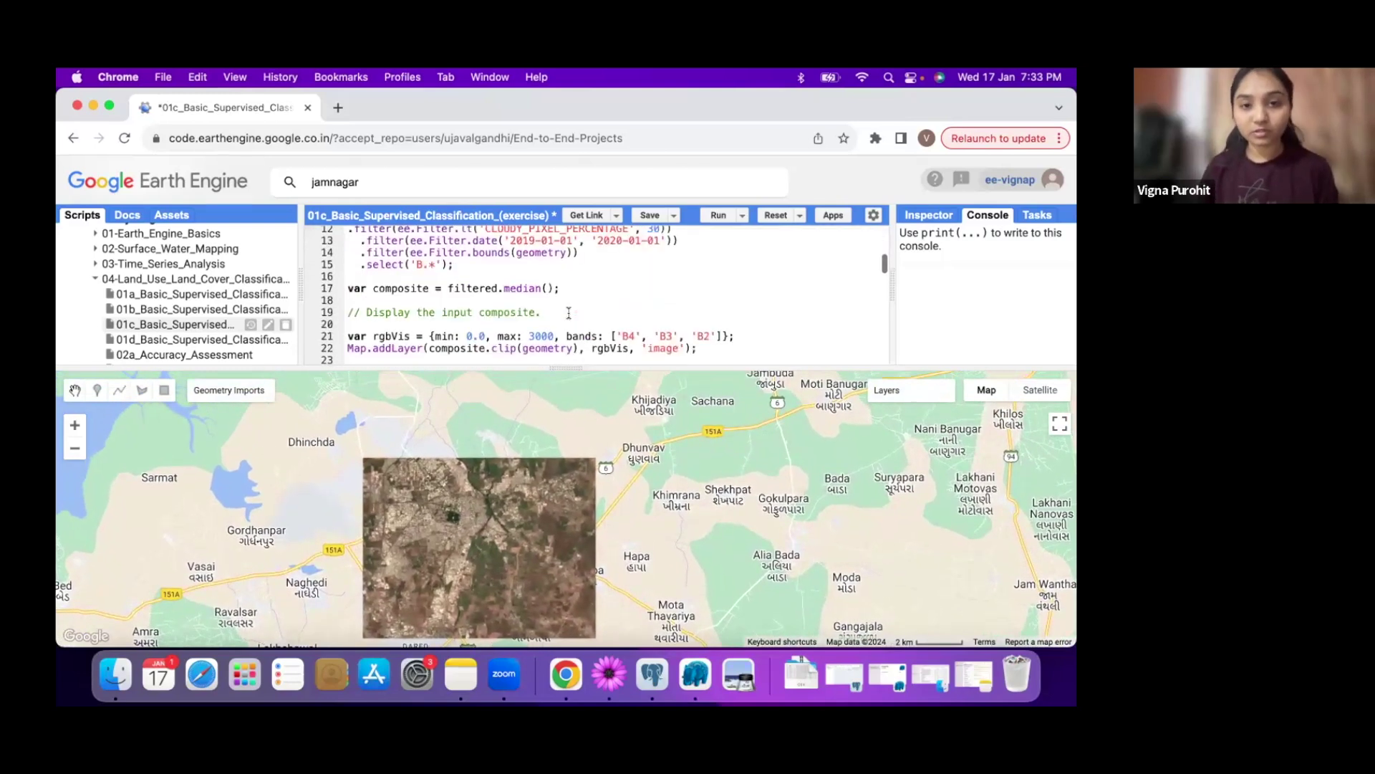
scroll(569, 313, down, 3)
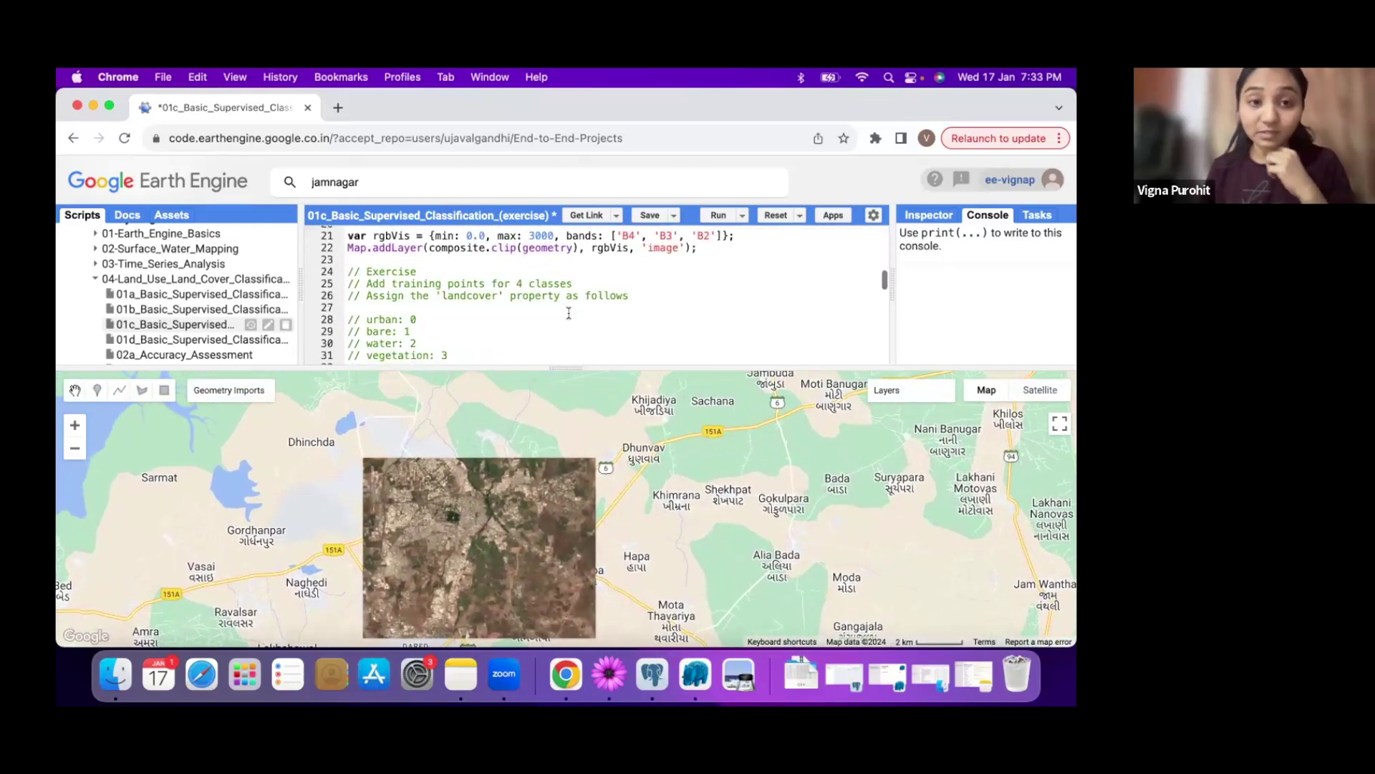
click(434, 270)
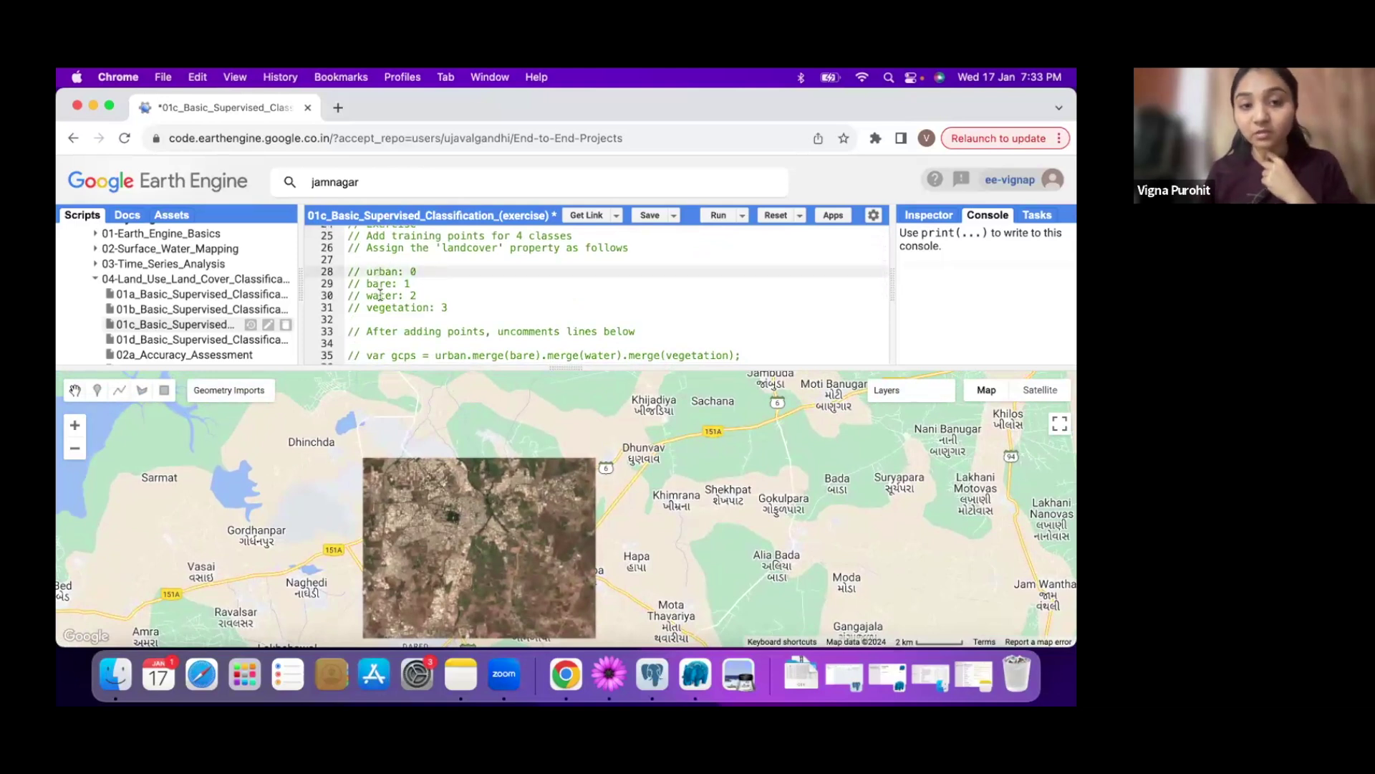
click(475, 308)
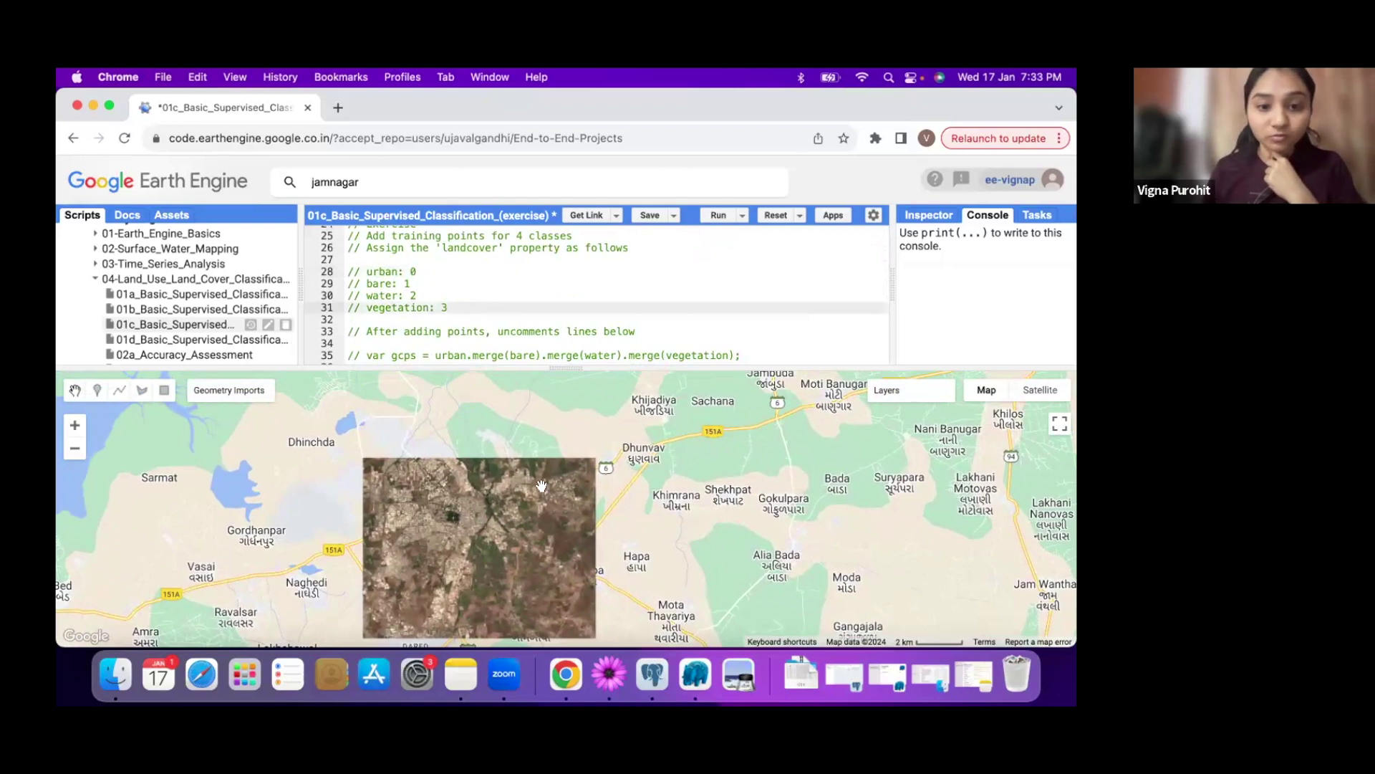
Zoom in on the built-up area near Hapa with the satellite basemap
click(74, 425)
click(74, 426)
click(74, 426)
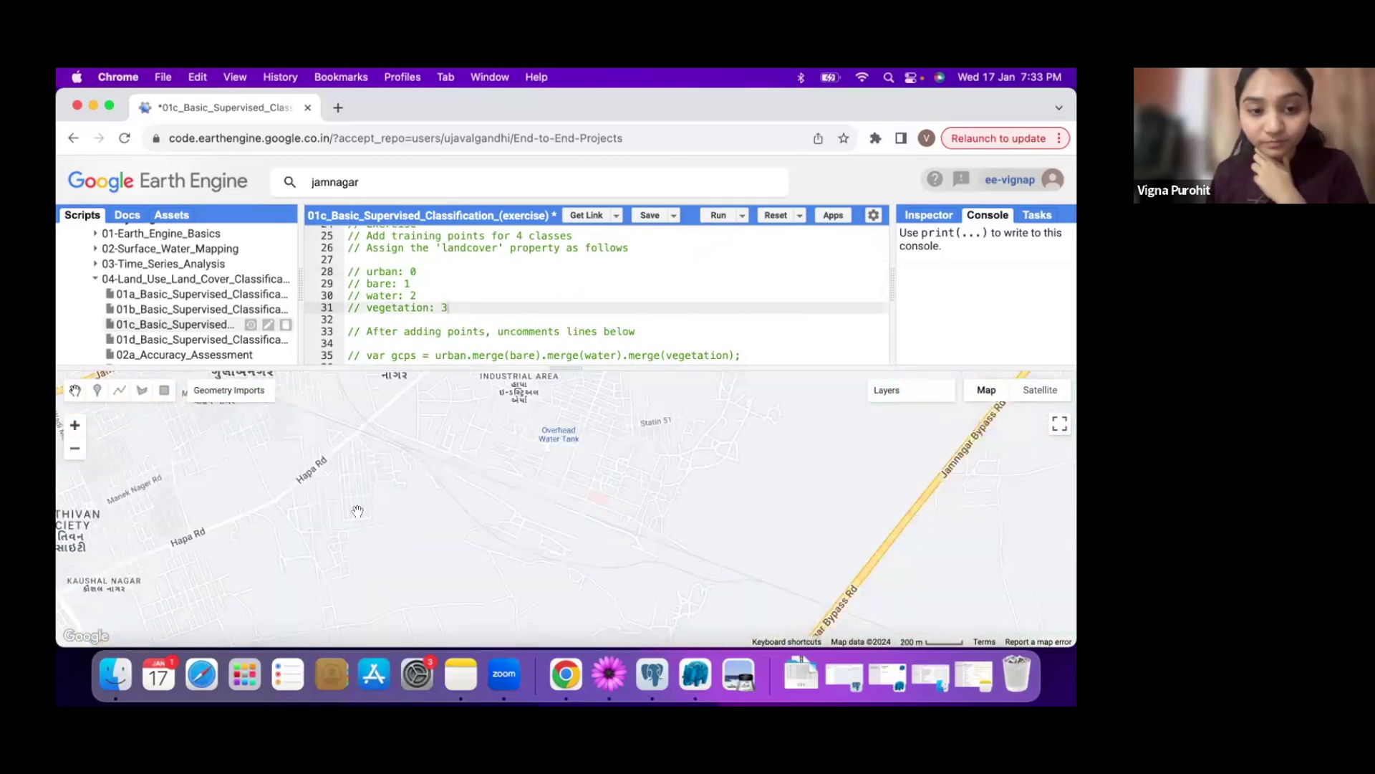
drag(358, 511, 256, 579)
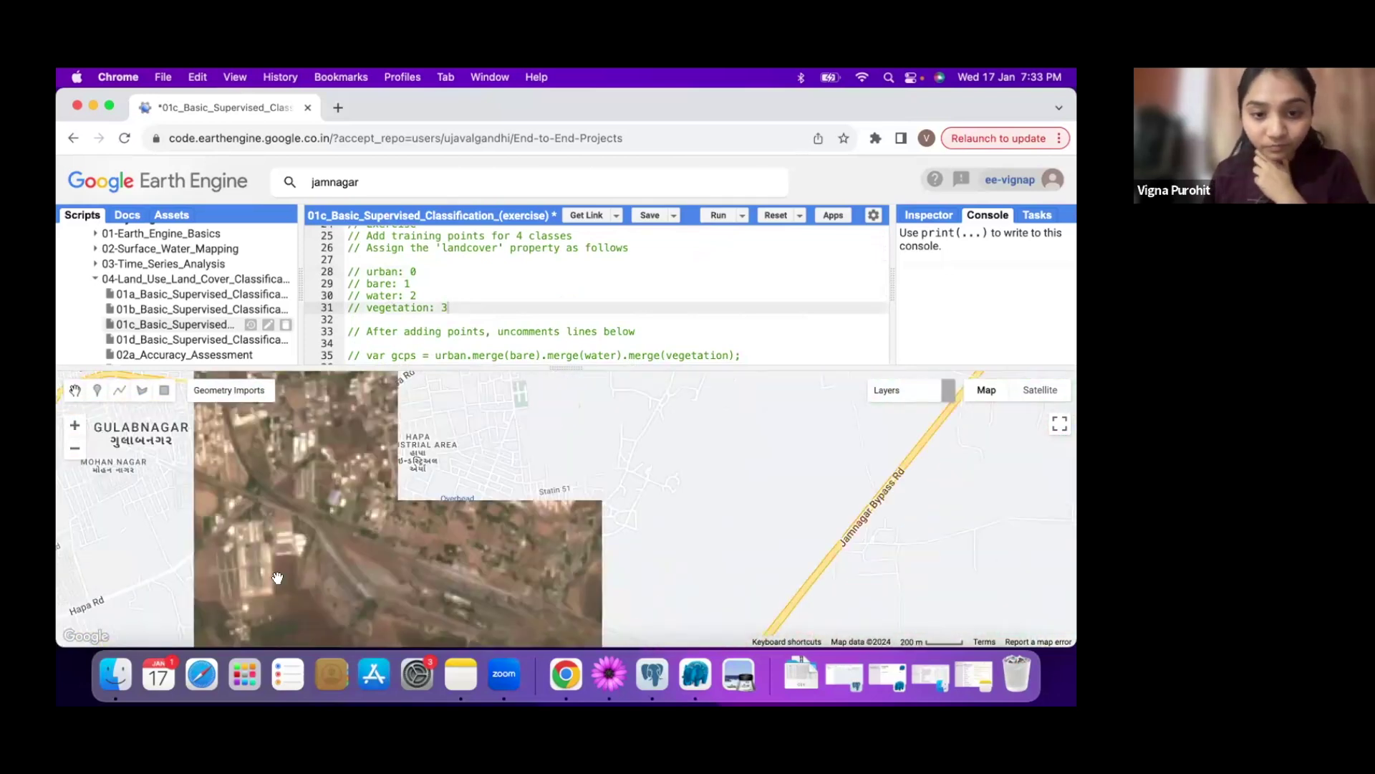
click(1041, 391)
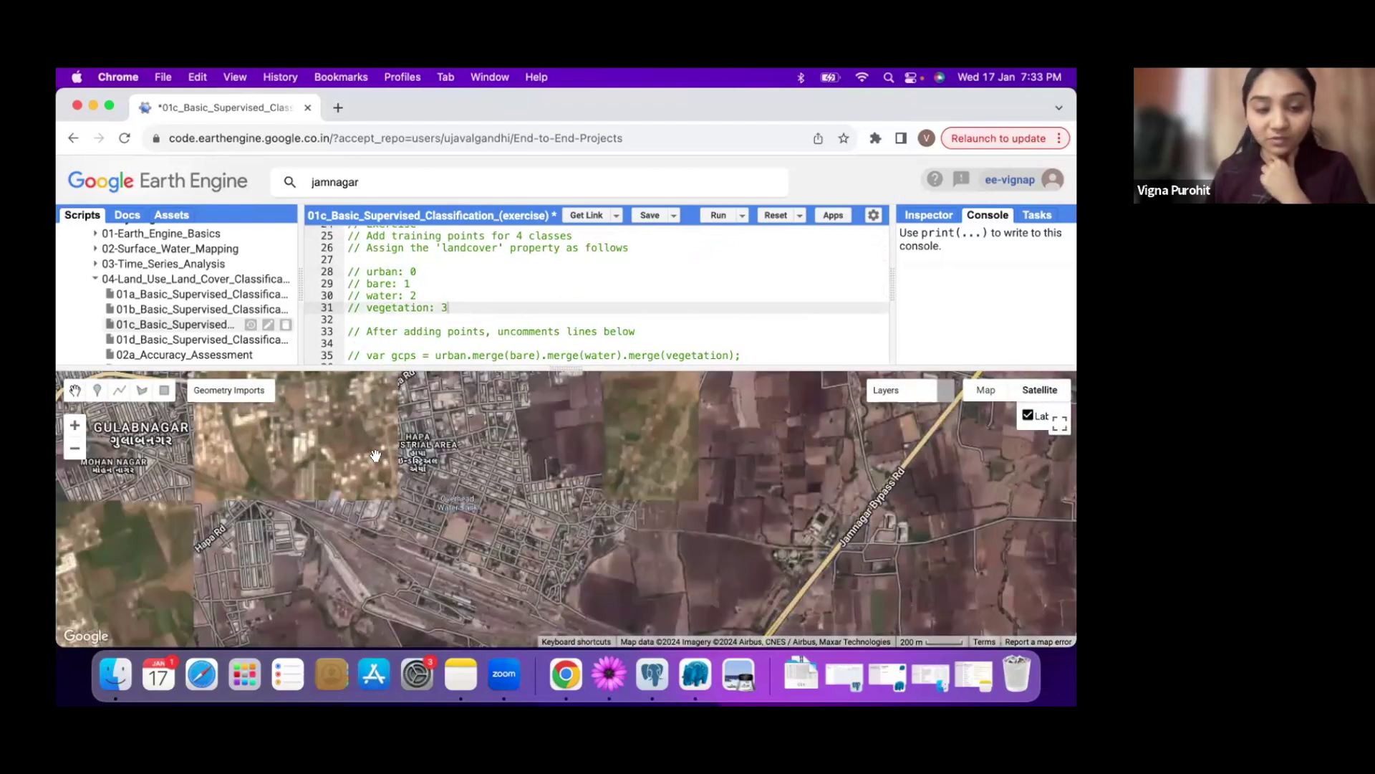
drag(334, 450, 445, 560)
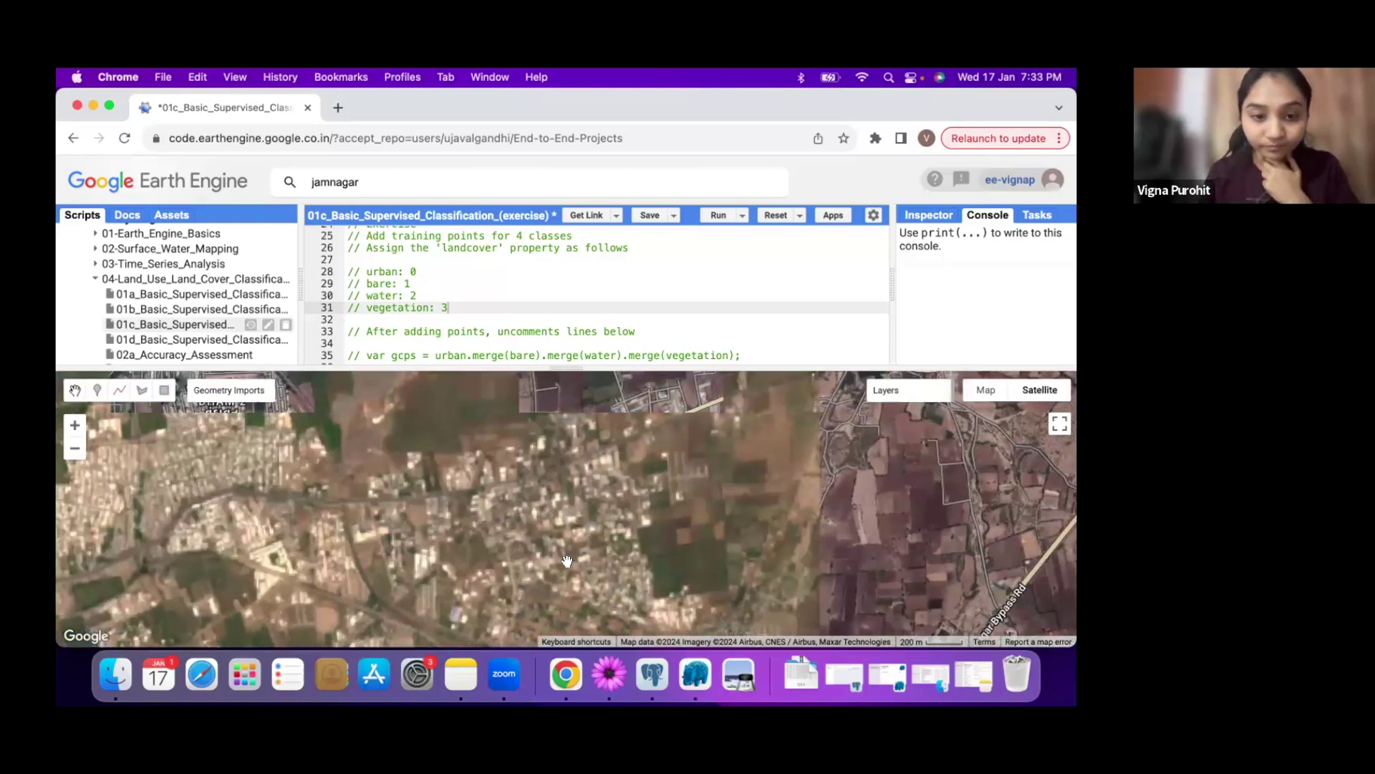
scroll(566, 559, up, 2)
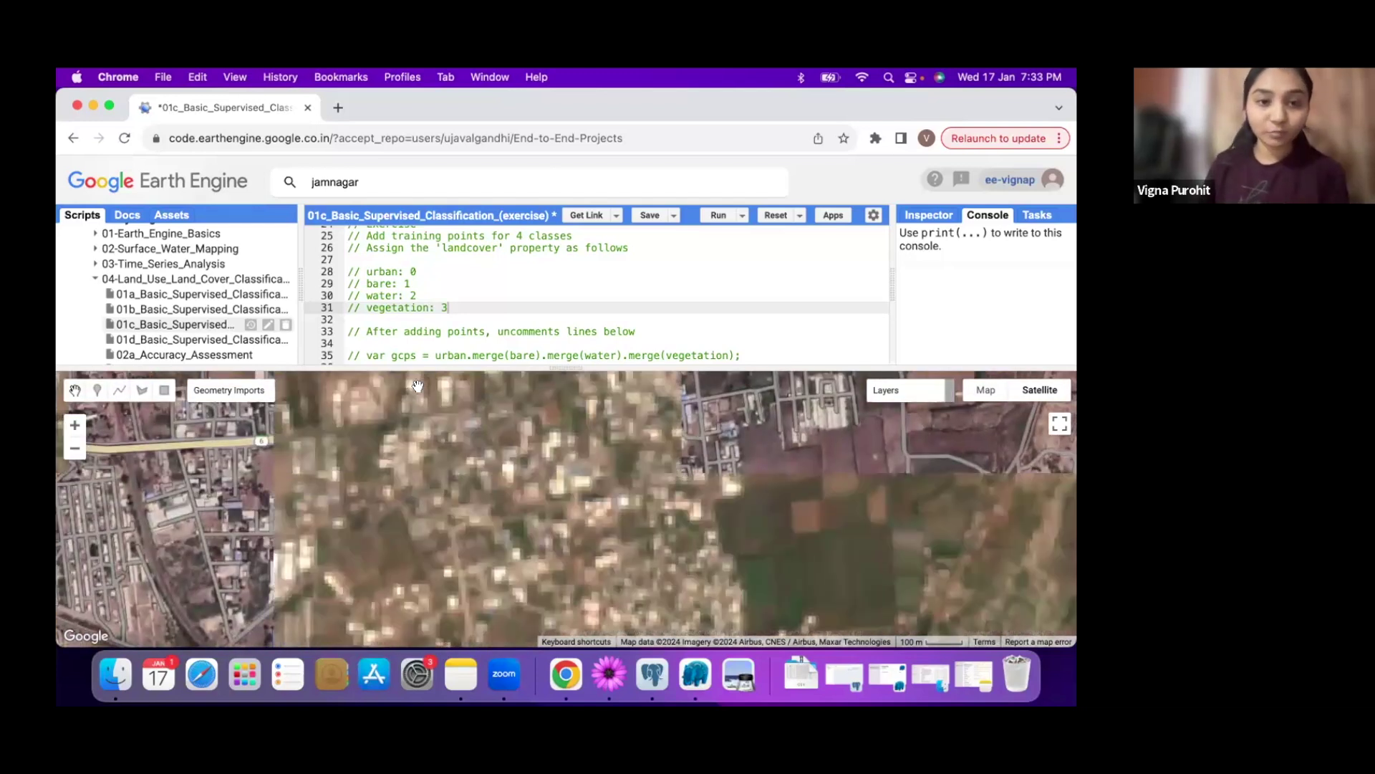
mouse_move(203, 403)
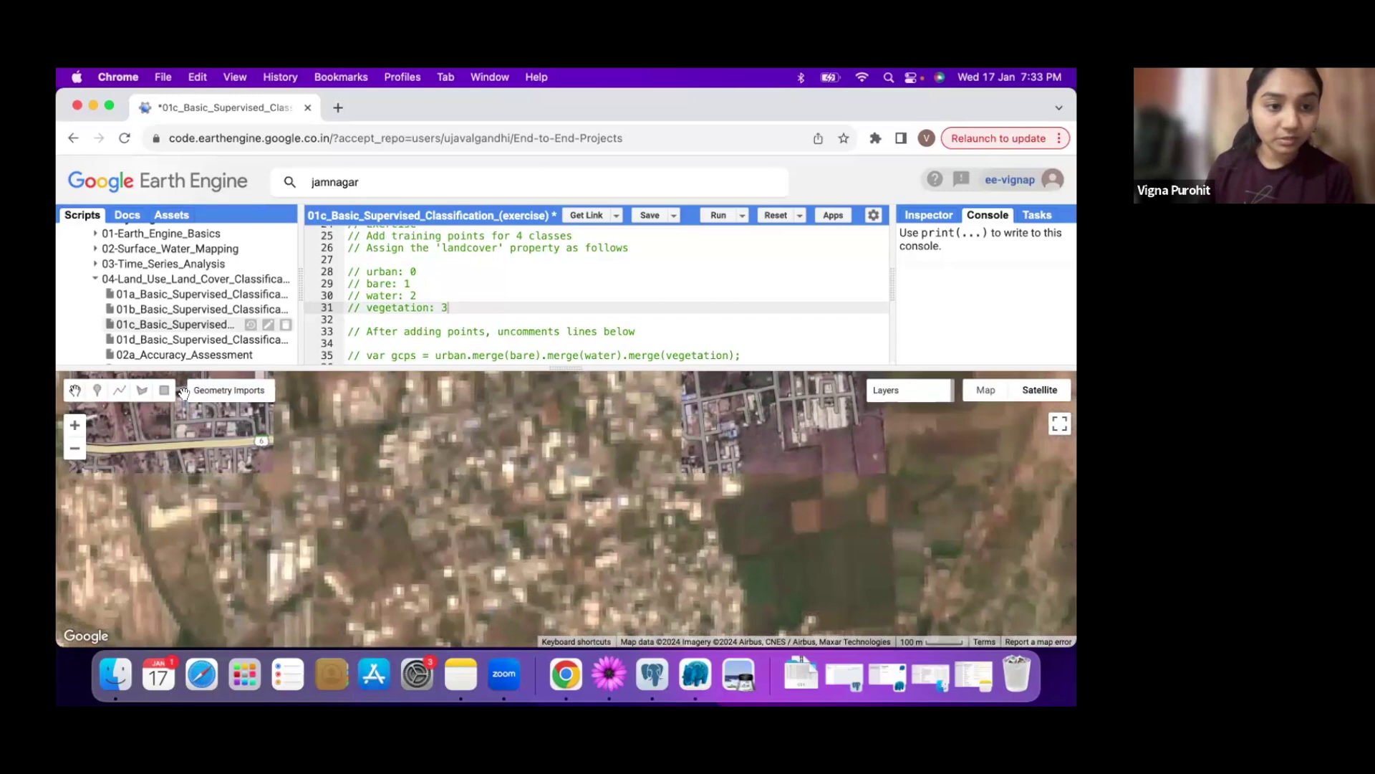
Add a new geometry layer named urban, imported as a FeatureCollection
click(214, 431)
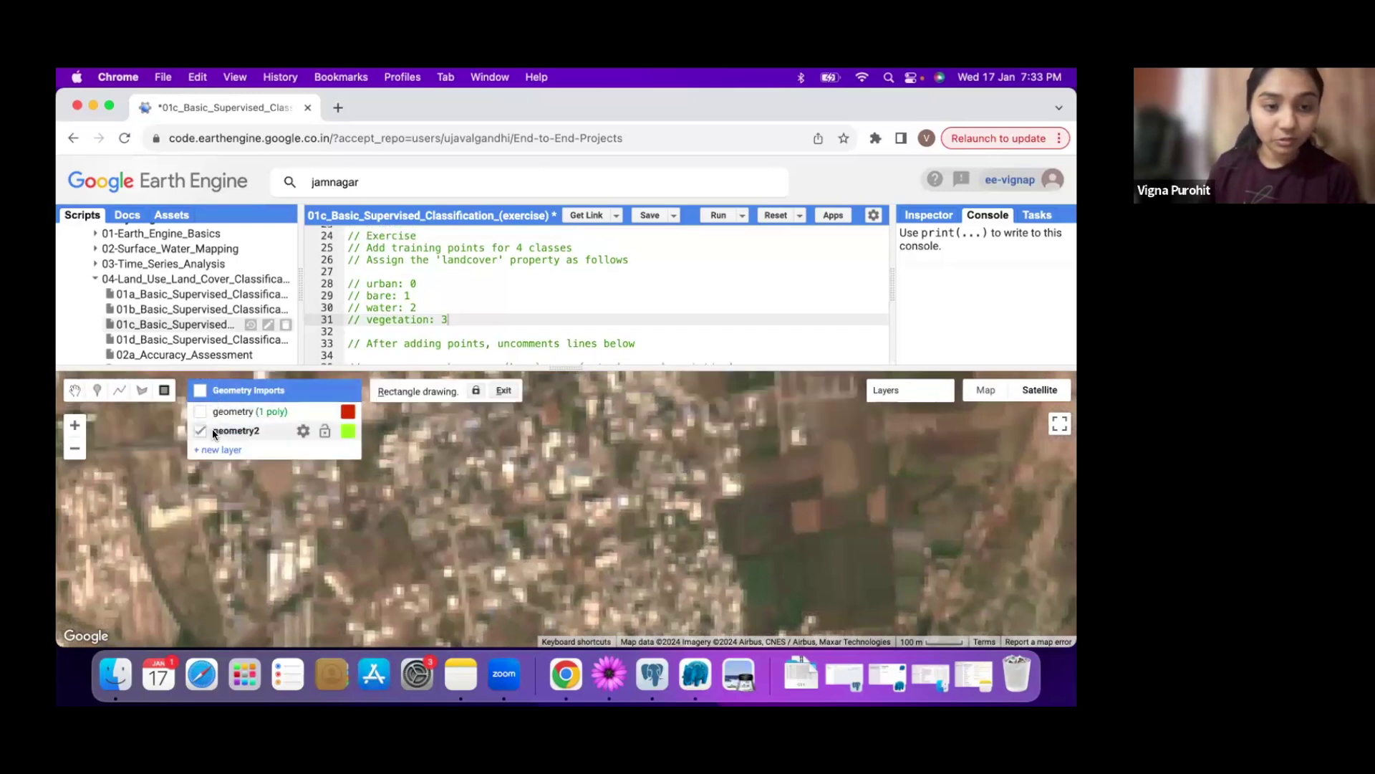
click(302, 432)
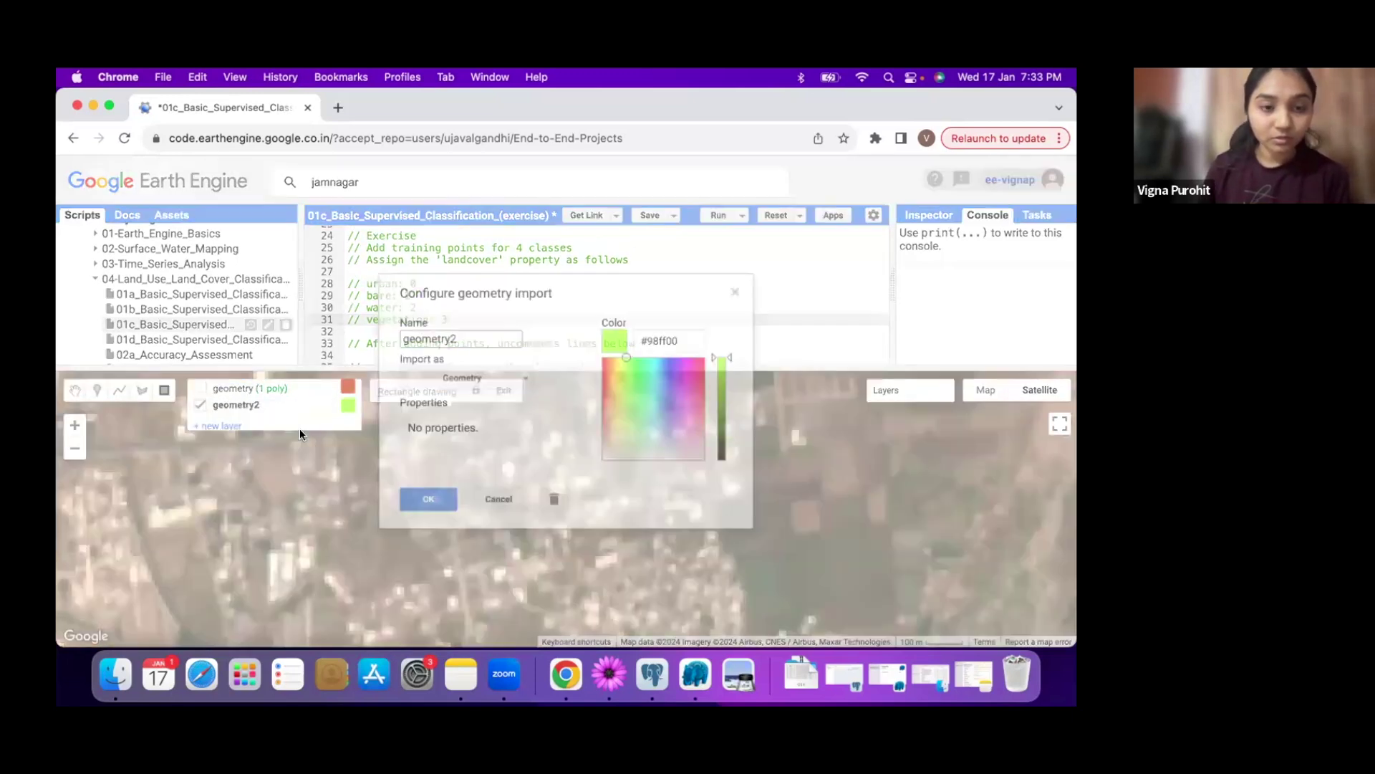
click(484, 377)
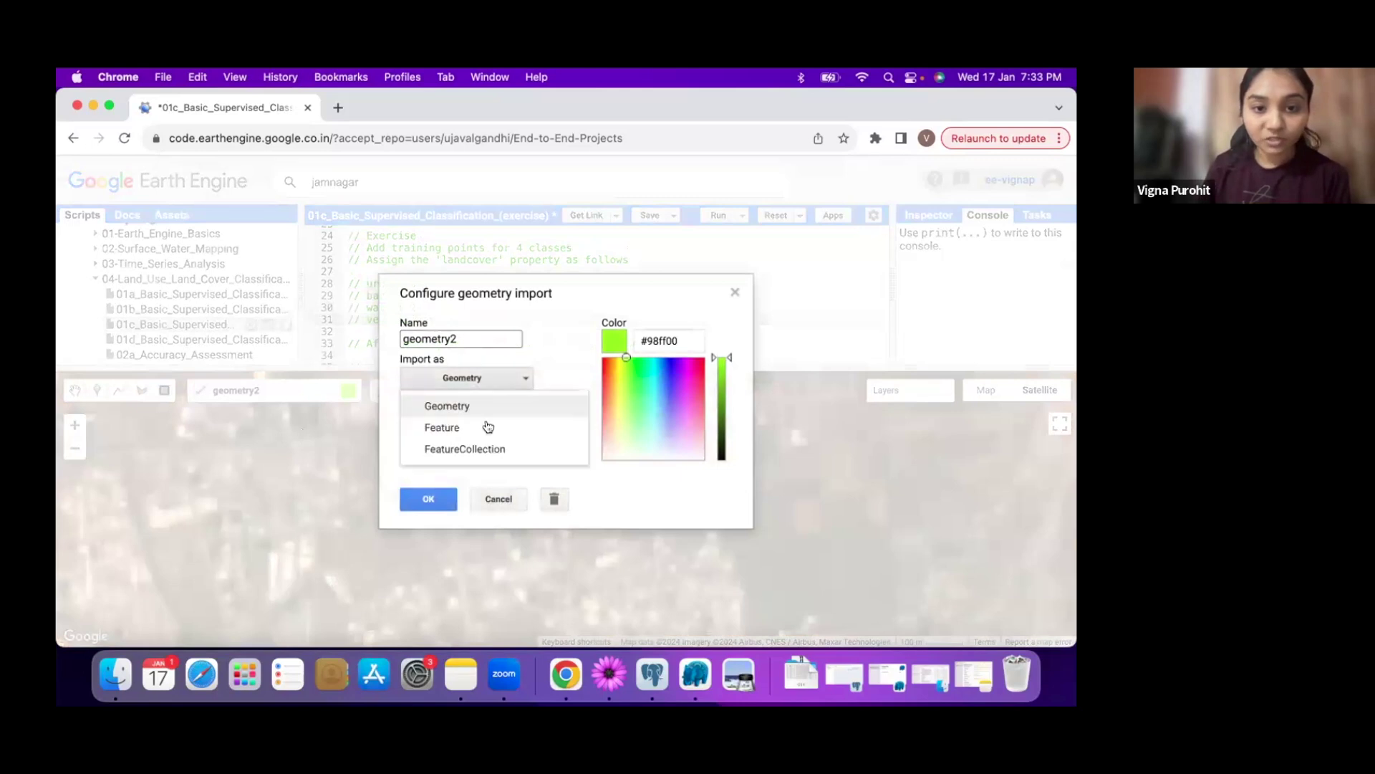
click(491, 450)
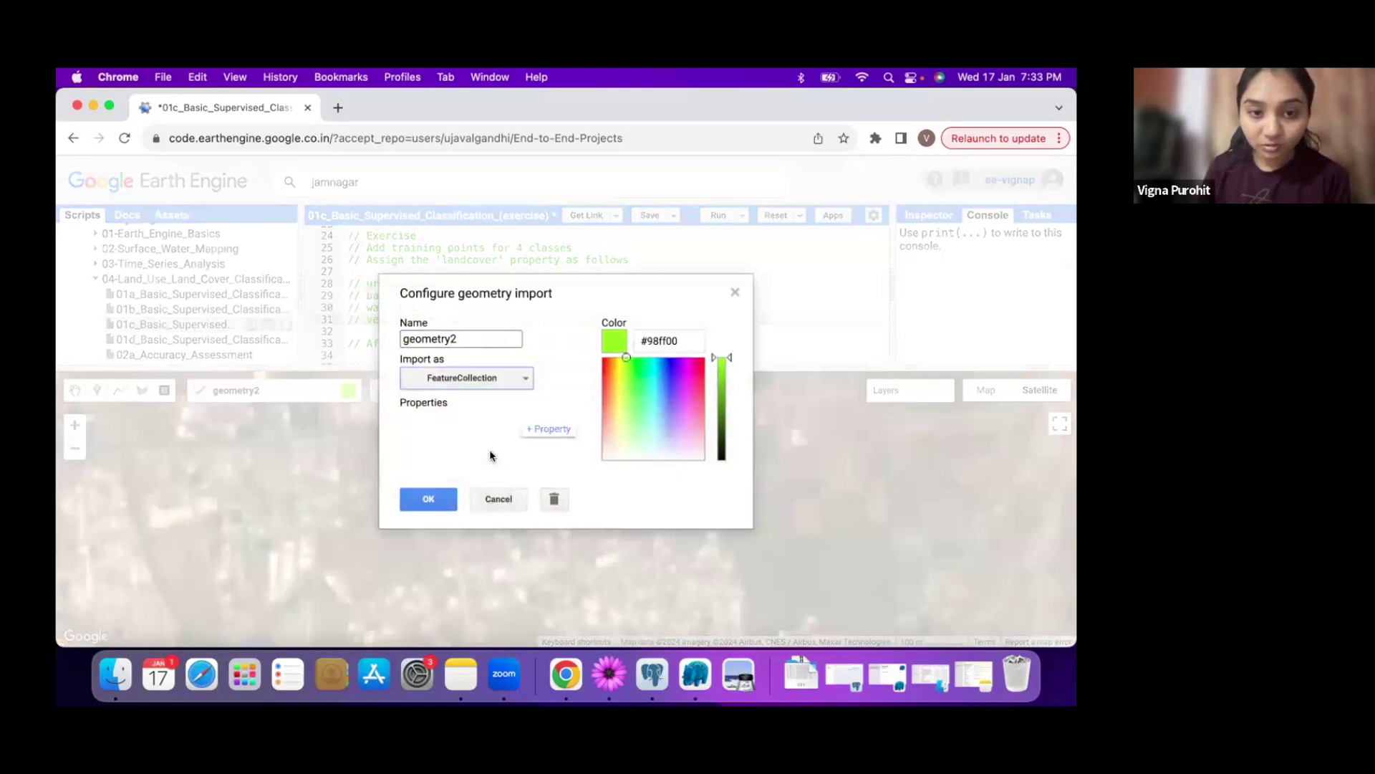
click(479, 340)
key(BackSpace)
key(BackSpace)
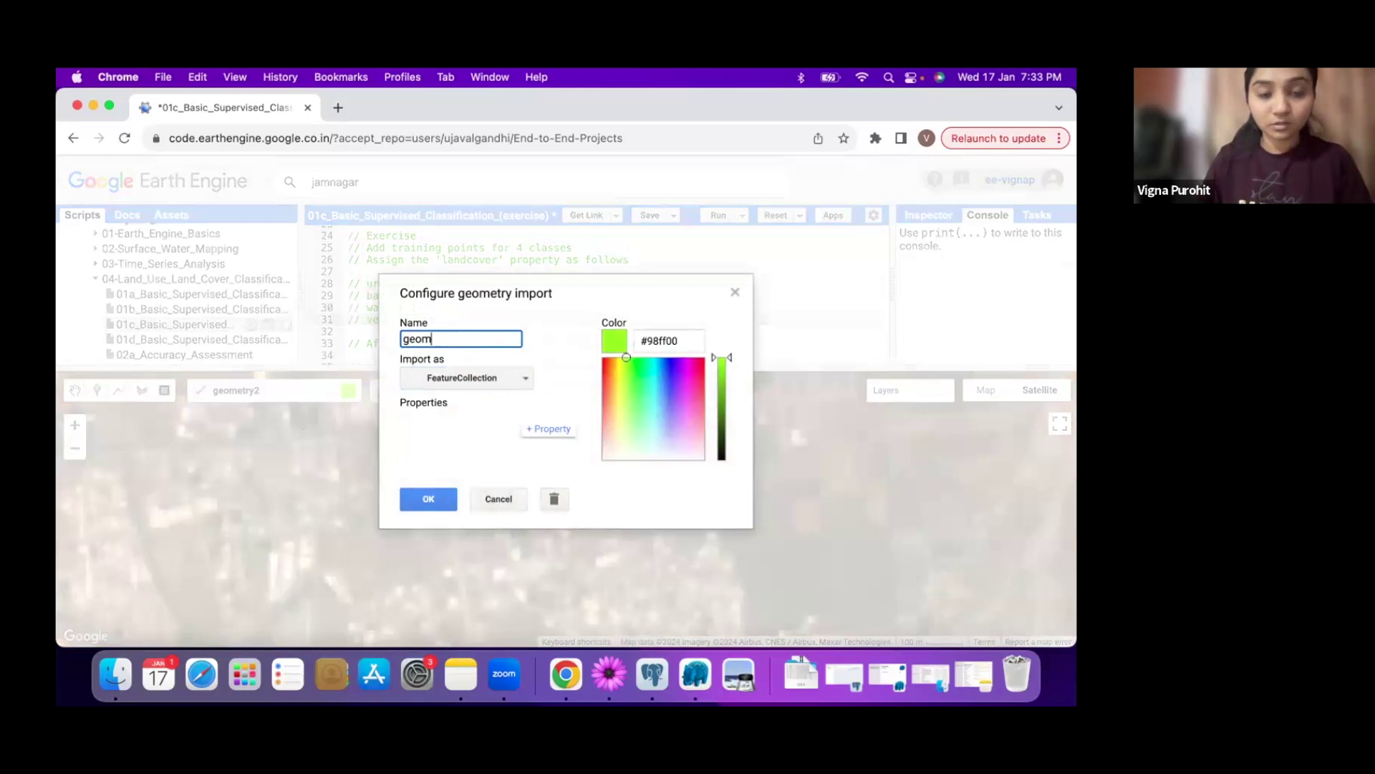
key(BackSpace)
key(BackSpace)
key(BackSpace)
key(BackSpace)
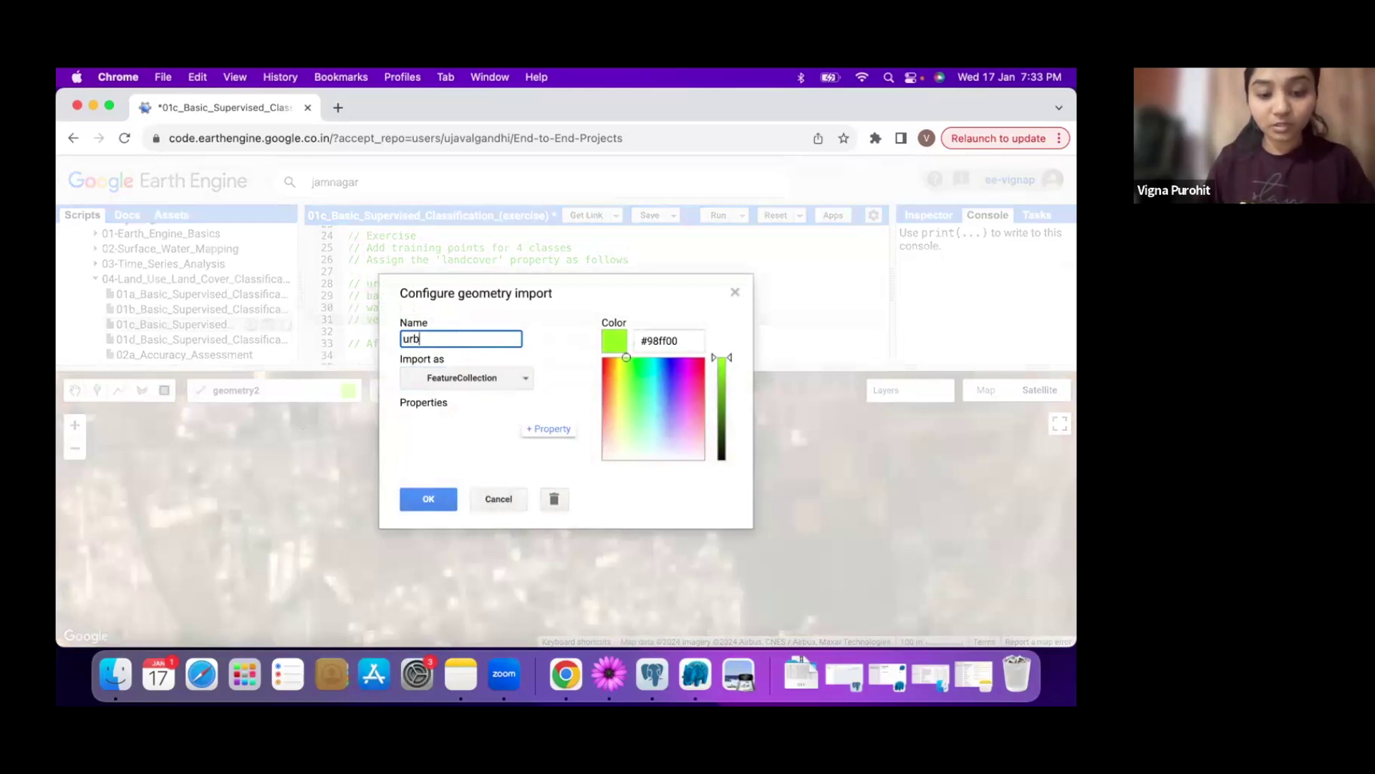
Give the urban layer property landcover = 0 and a pale blue-grey colour
click(551, 430)
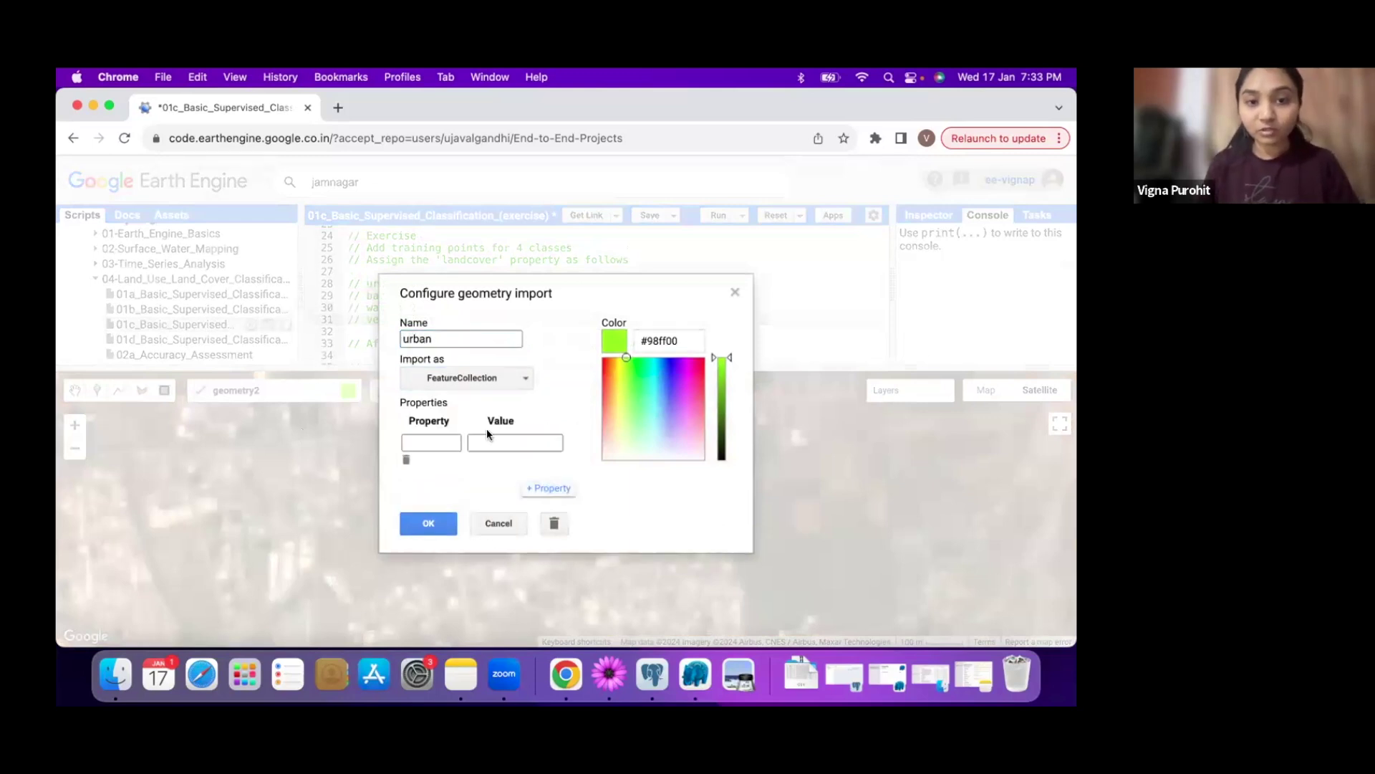
click(446, 443)
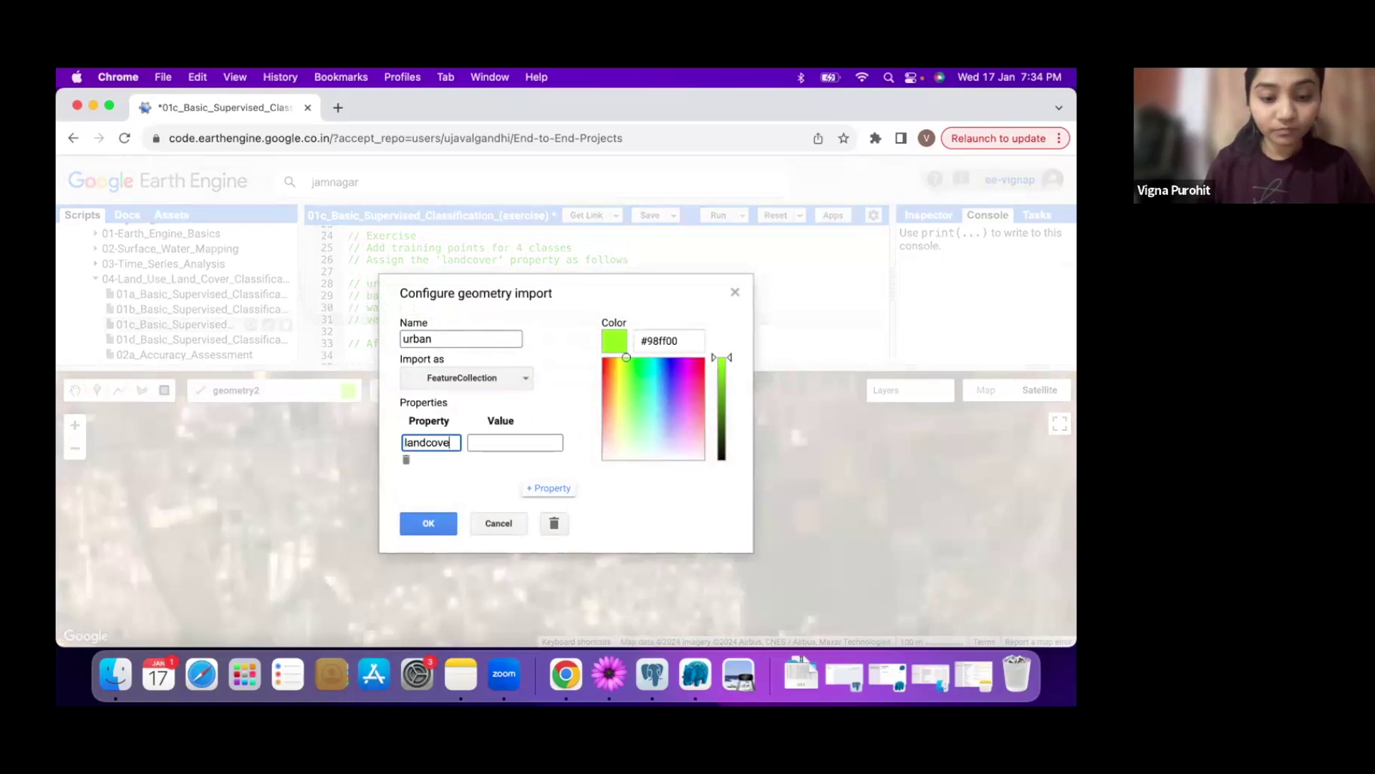
click(489, 440)
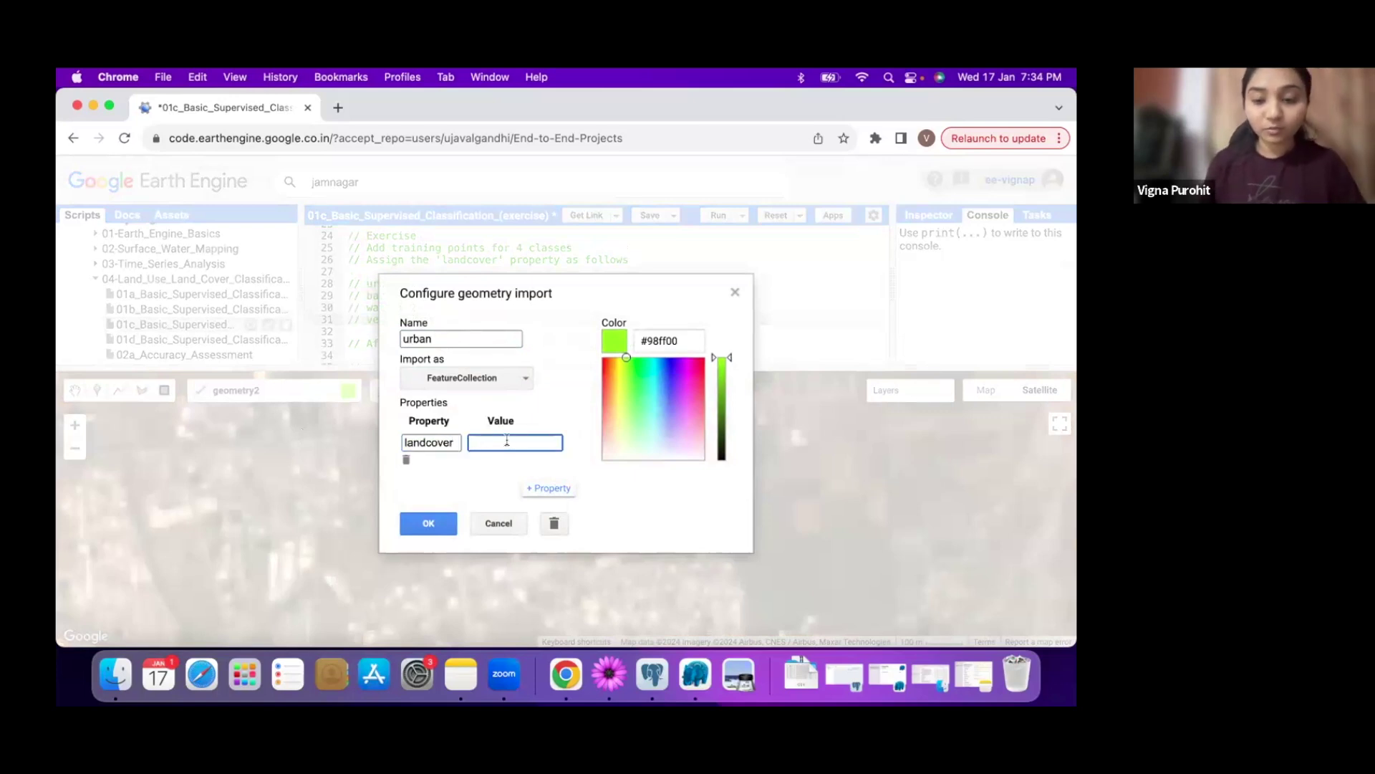
text(0)
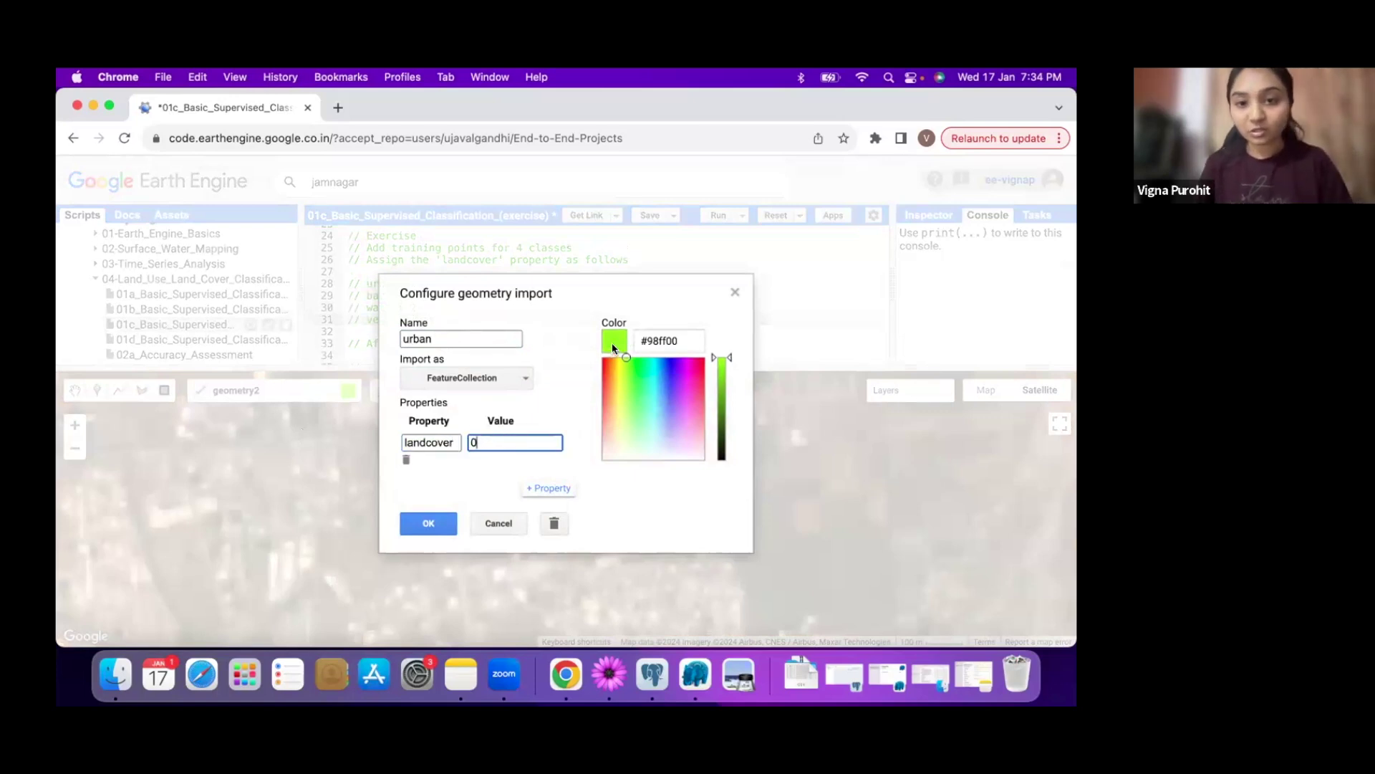
click(666, 451)
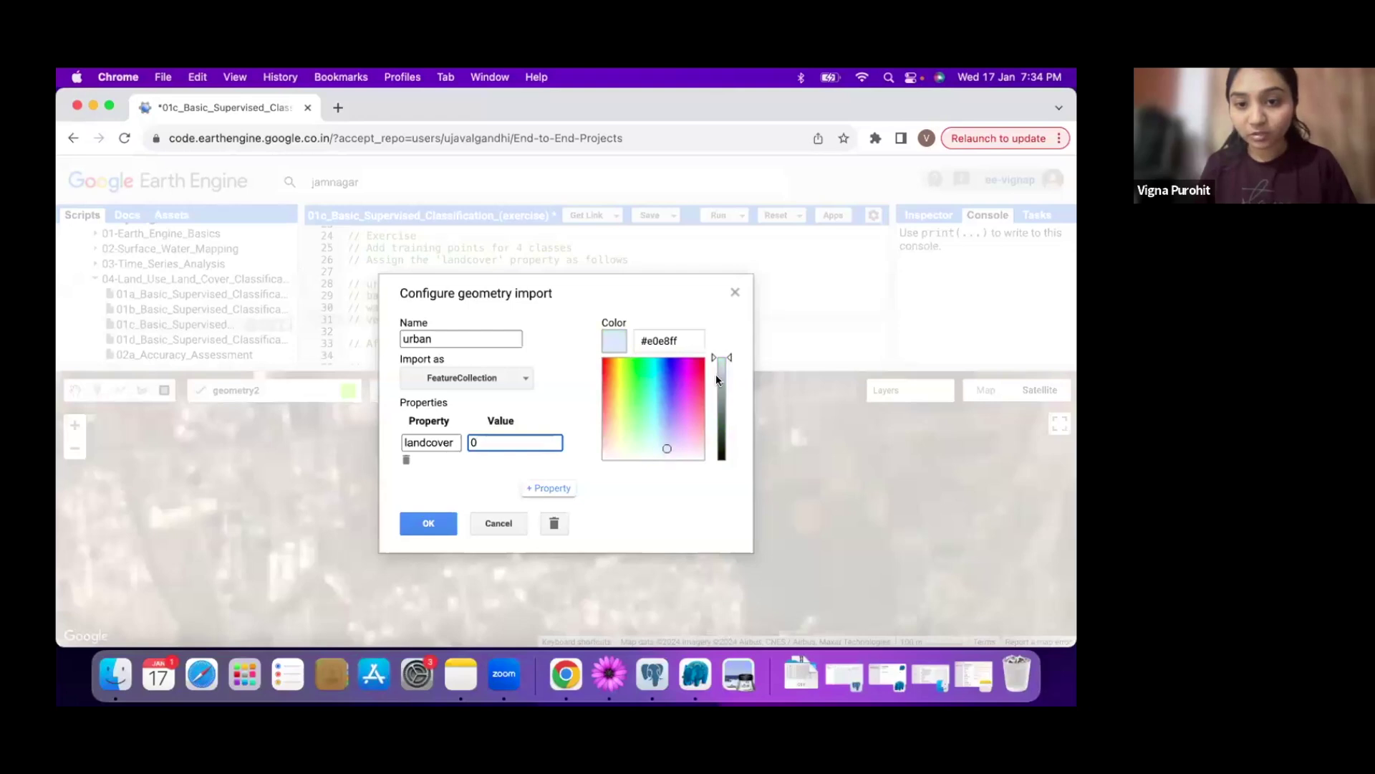
click(721, 369)
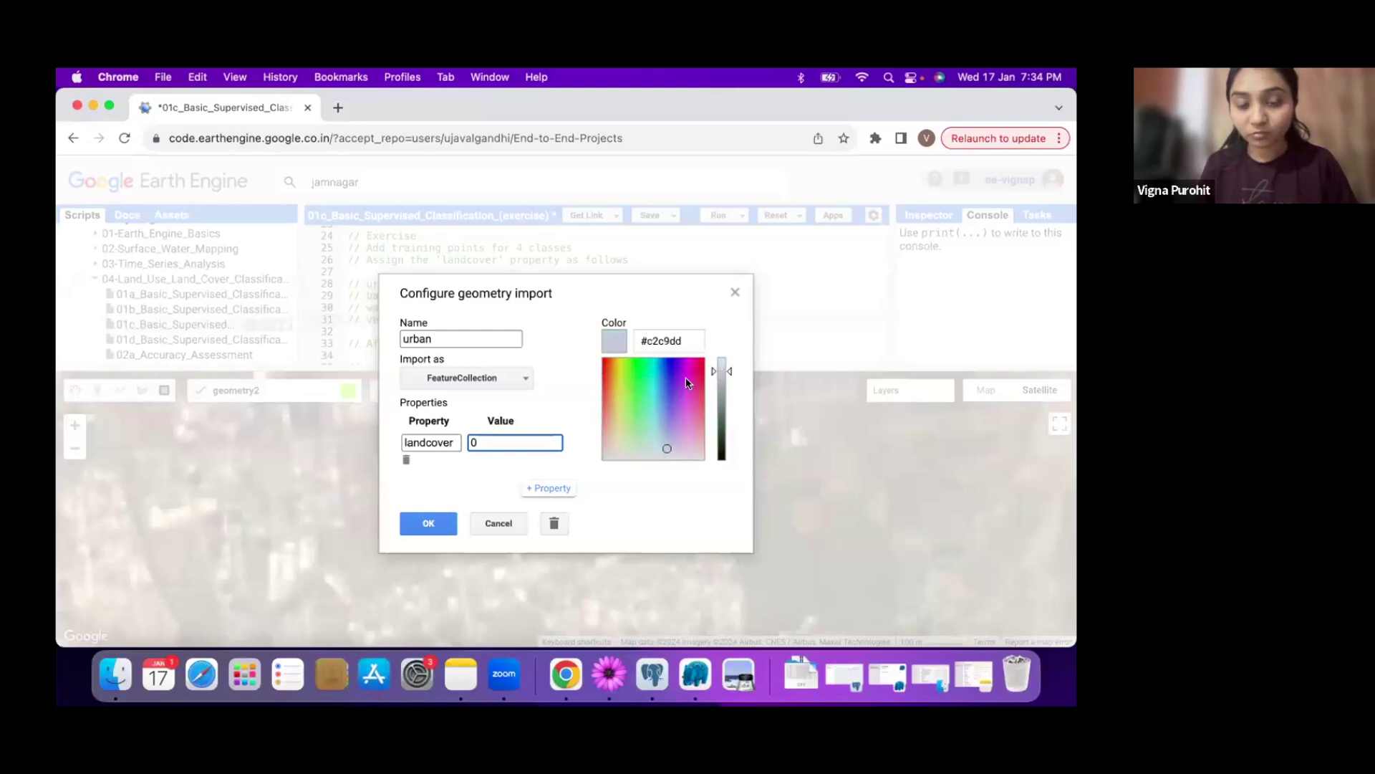
click(433, 524)
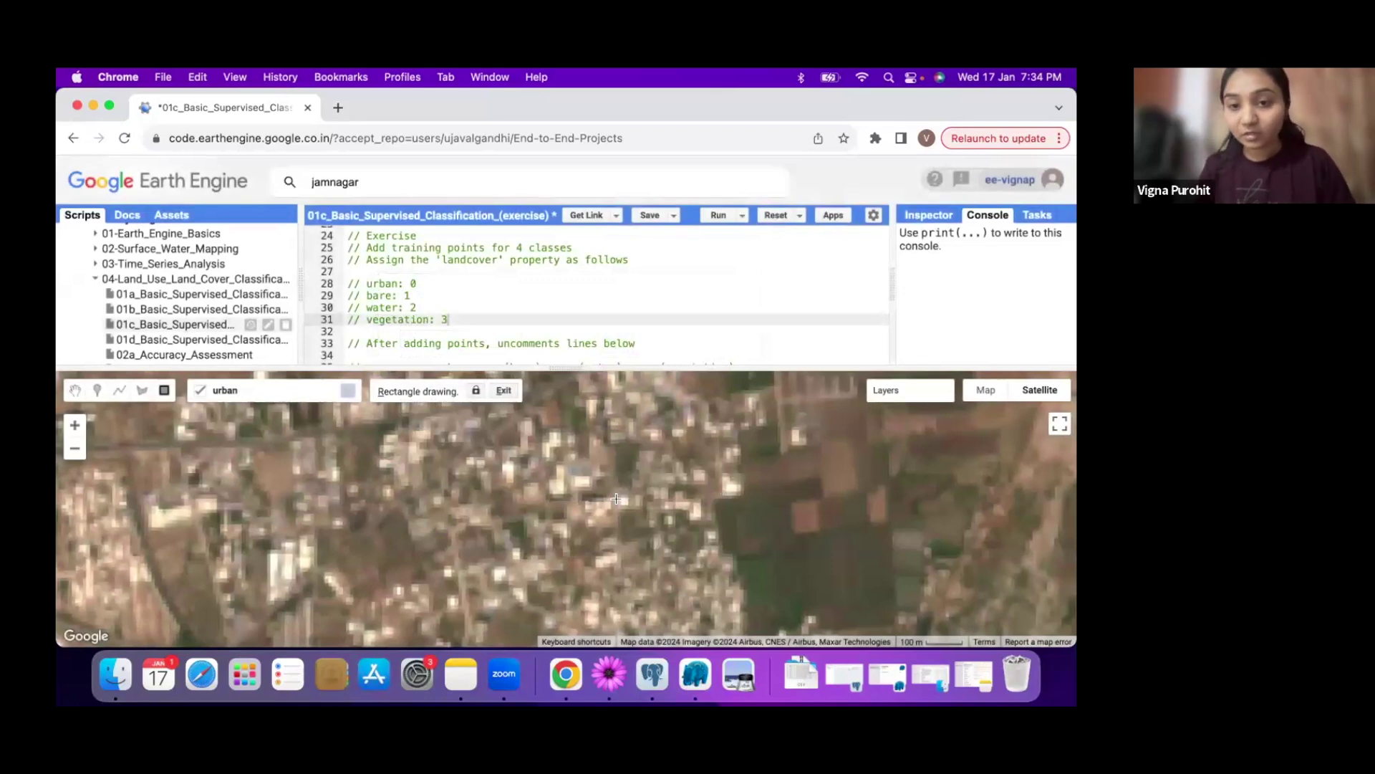
Place three urban training points on built-up land and zoom out to show them all
mouse_move(319, 386)
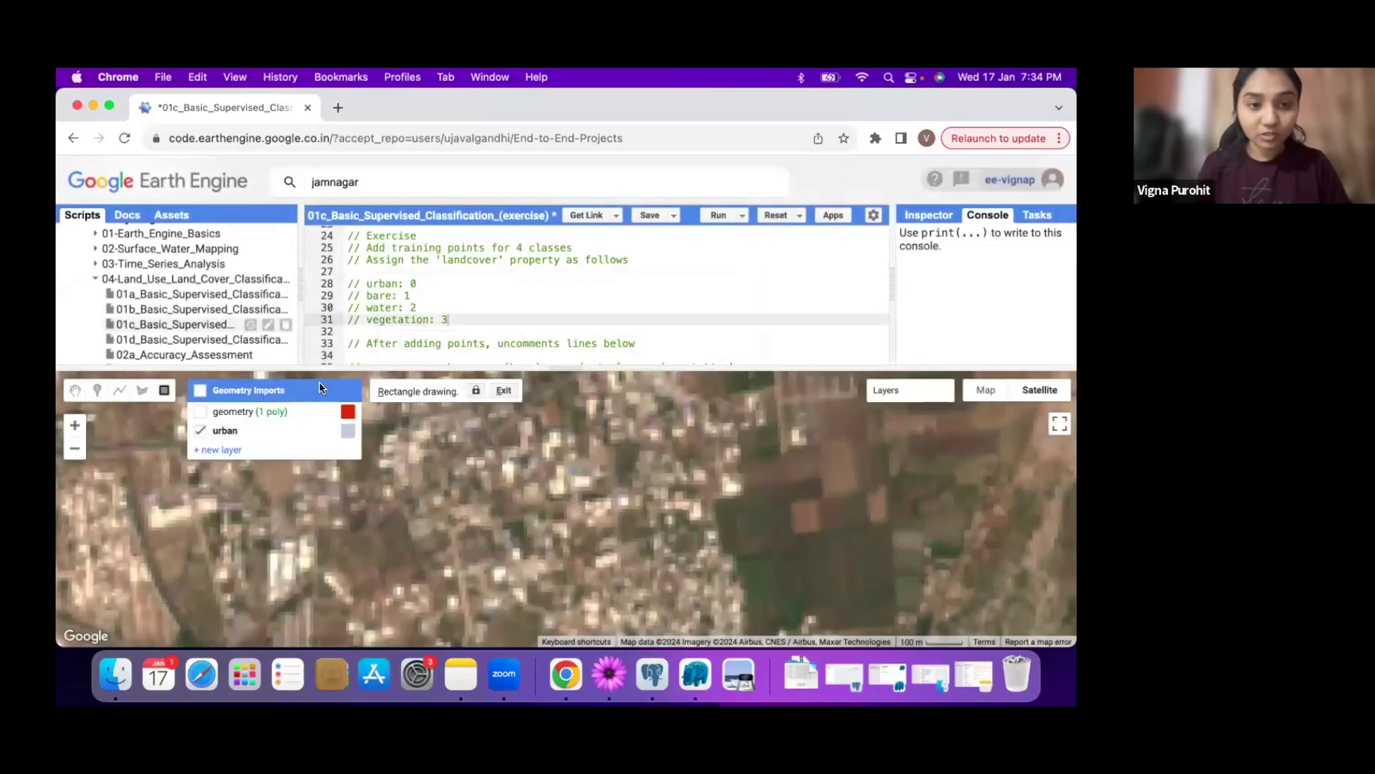
click(247, 430)
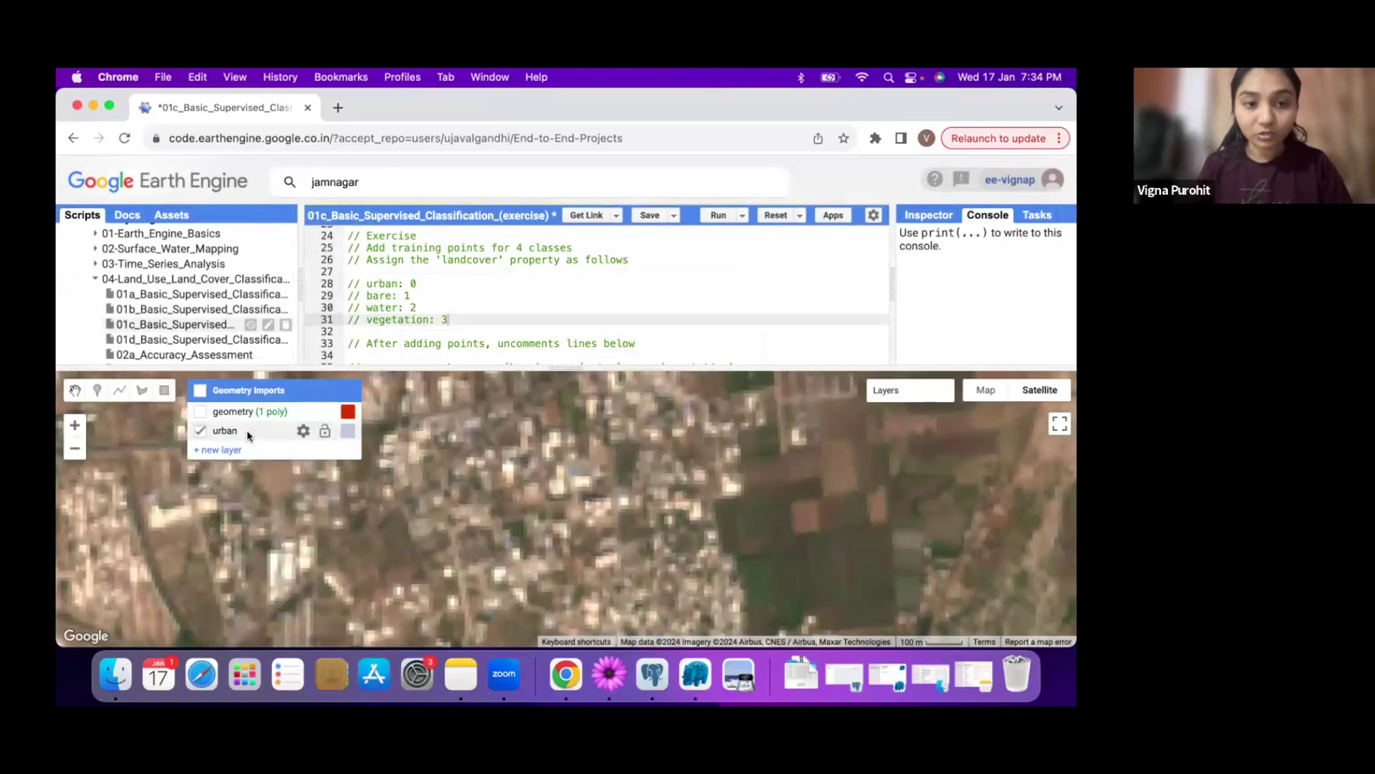
click(623, 497)
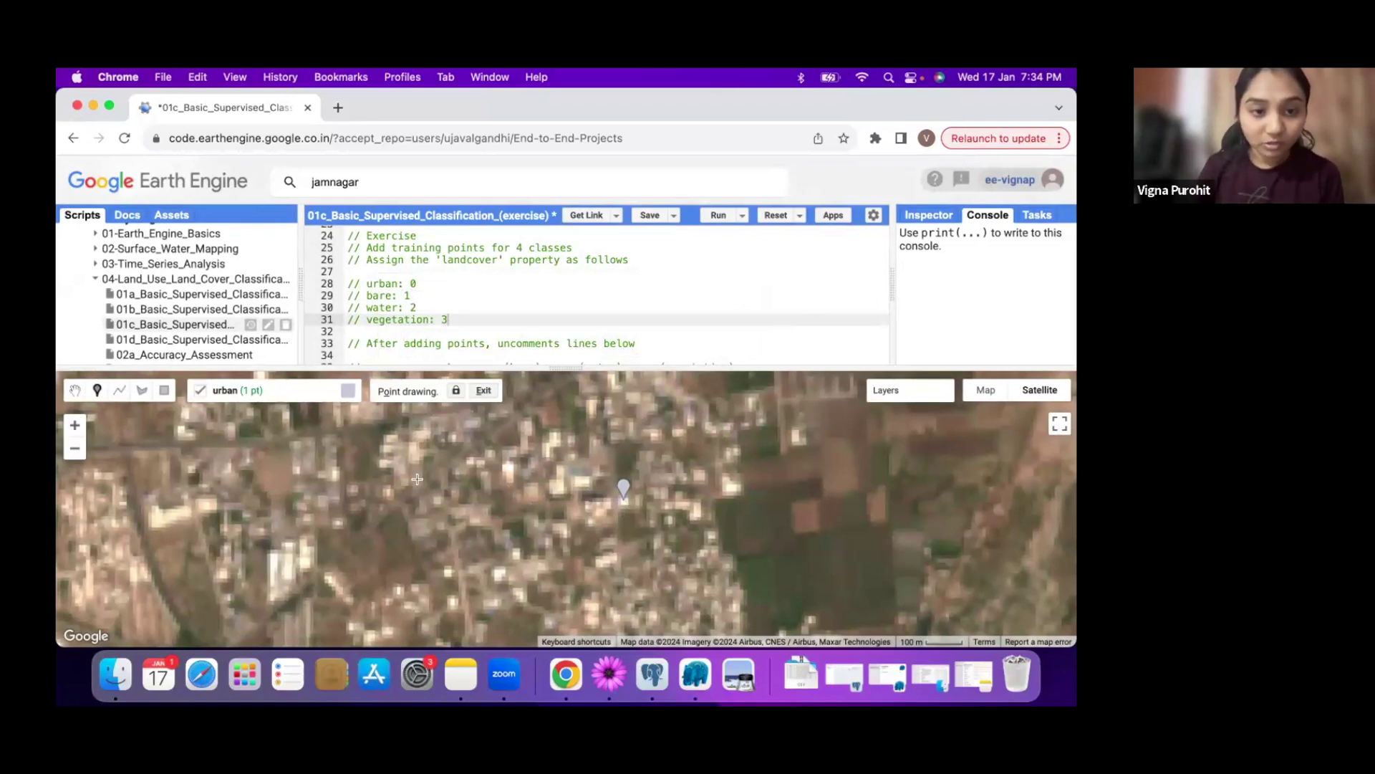
click(251, 438)
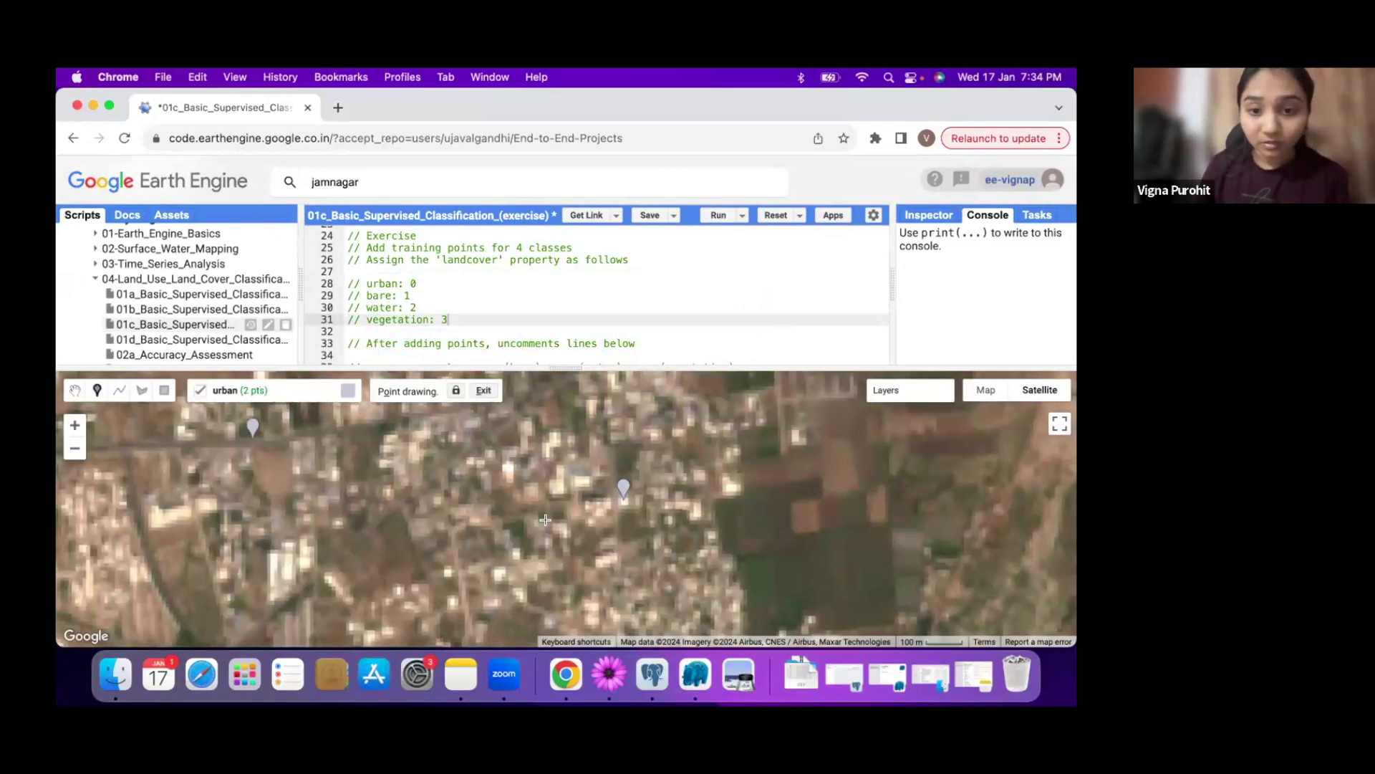
scroll(545, 519, down, 3)
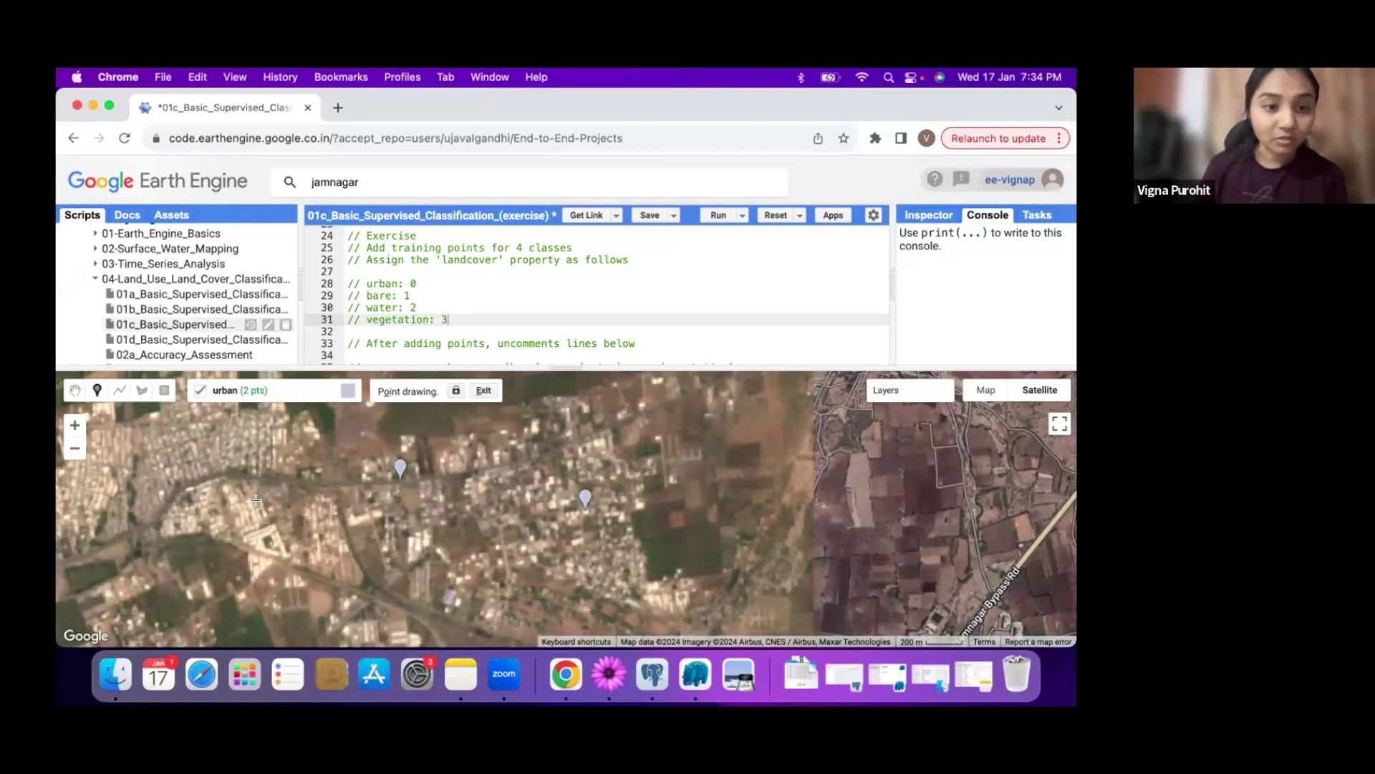
drag(255, 500, 525, 504)
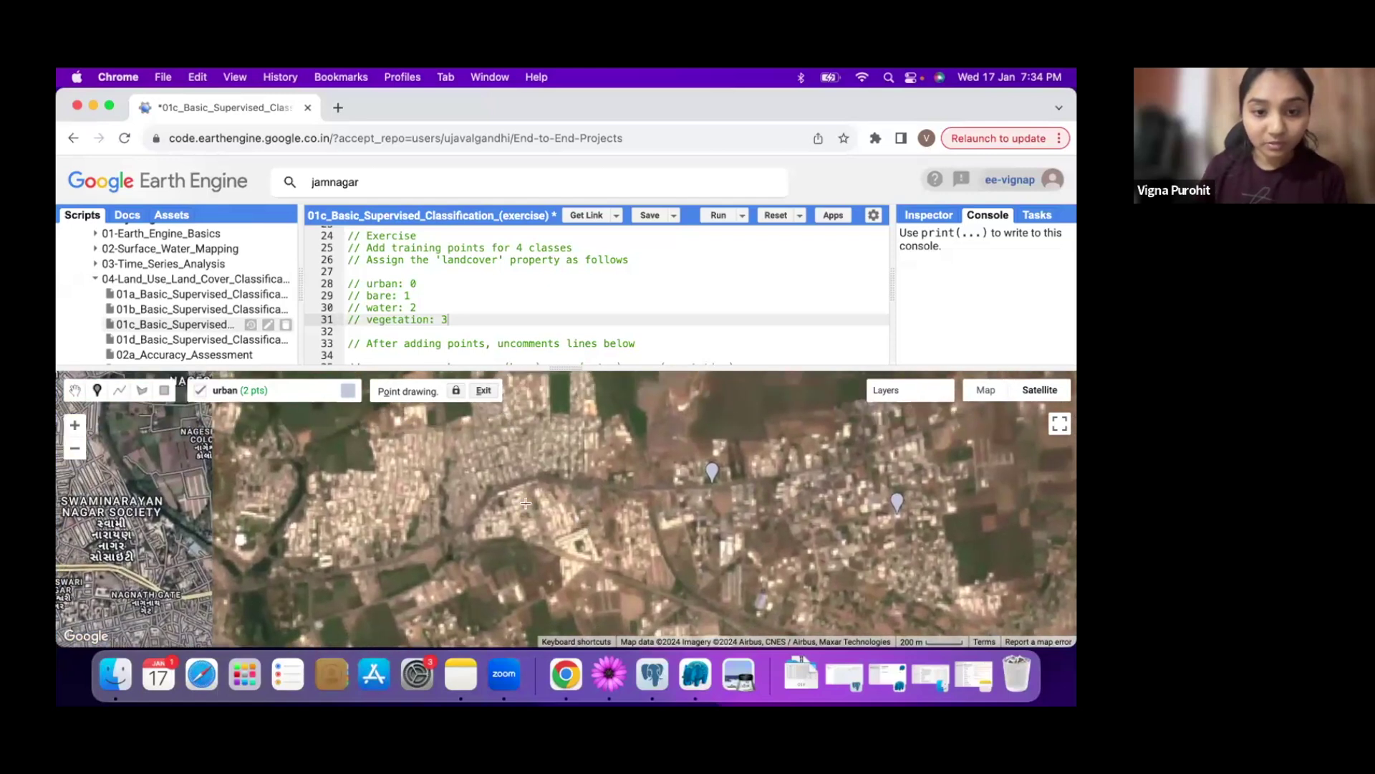
scroll(411, 468, up, 2)
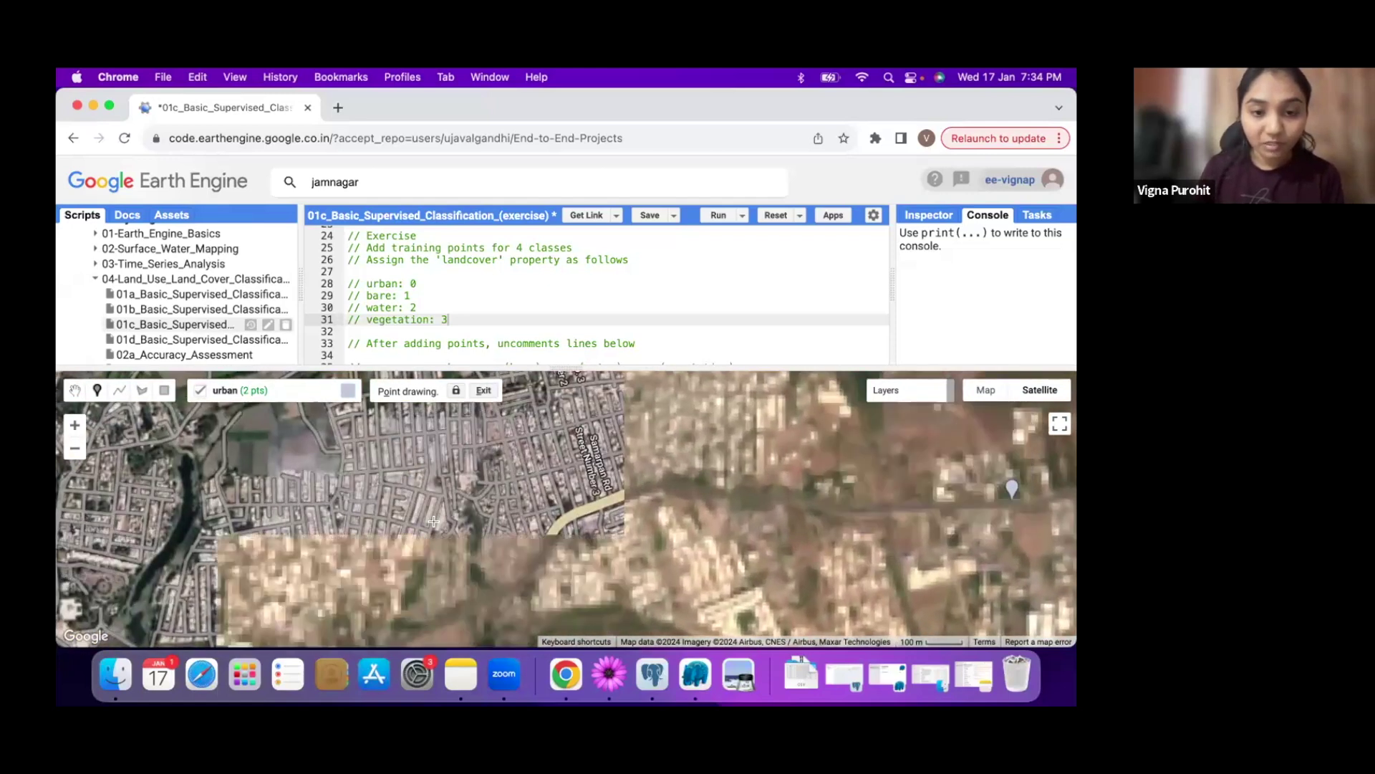
click(422, 476)
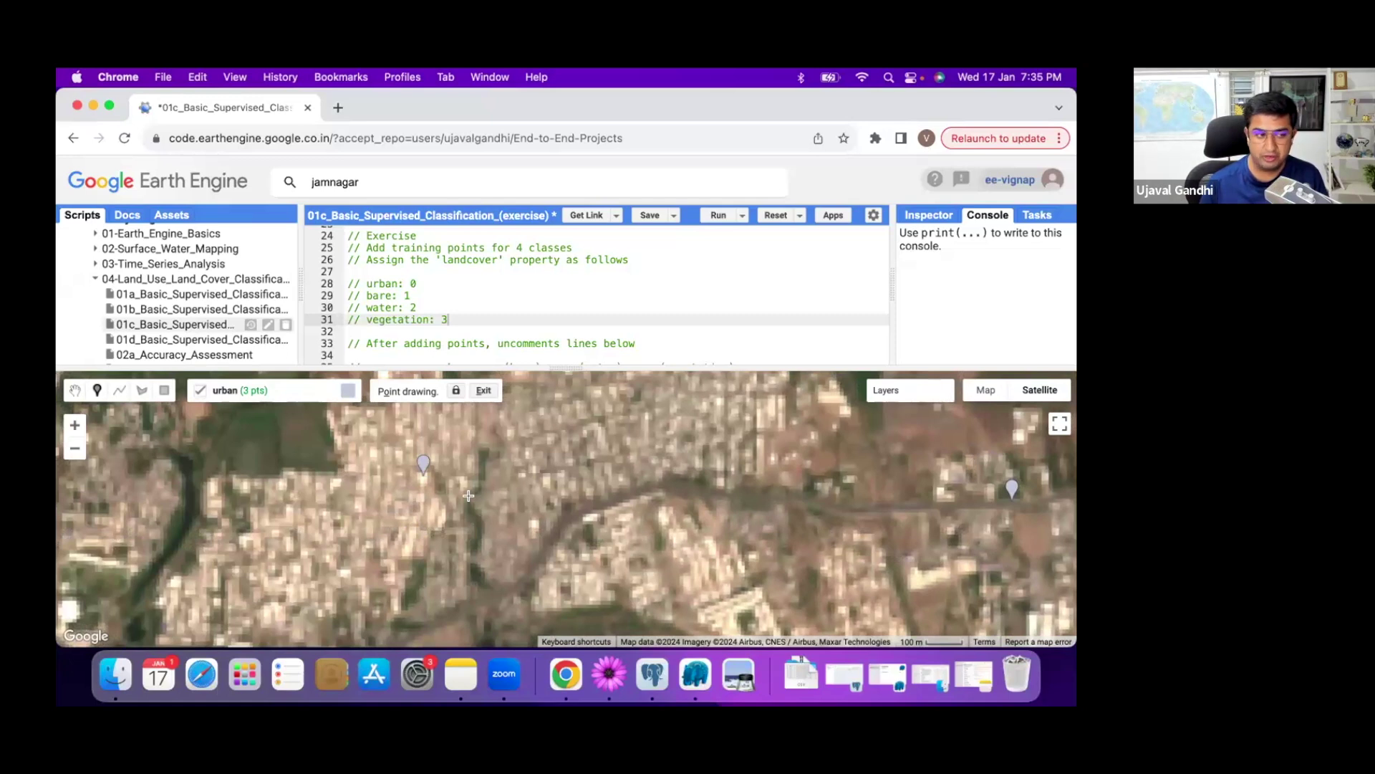
scroll(468, 496, down, 3)
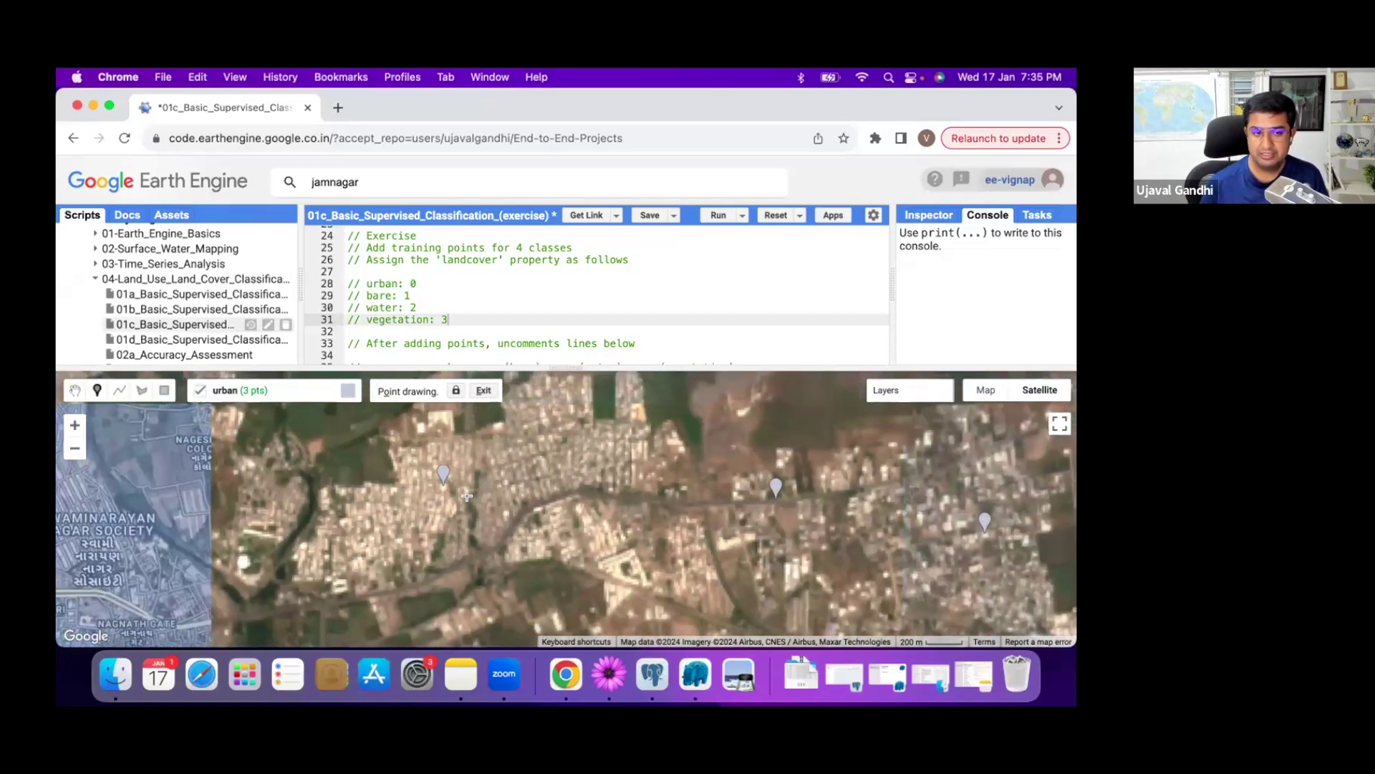
scroll(467, 496, down, 2)
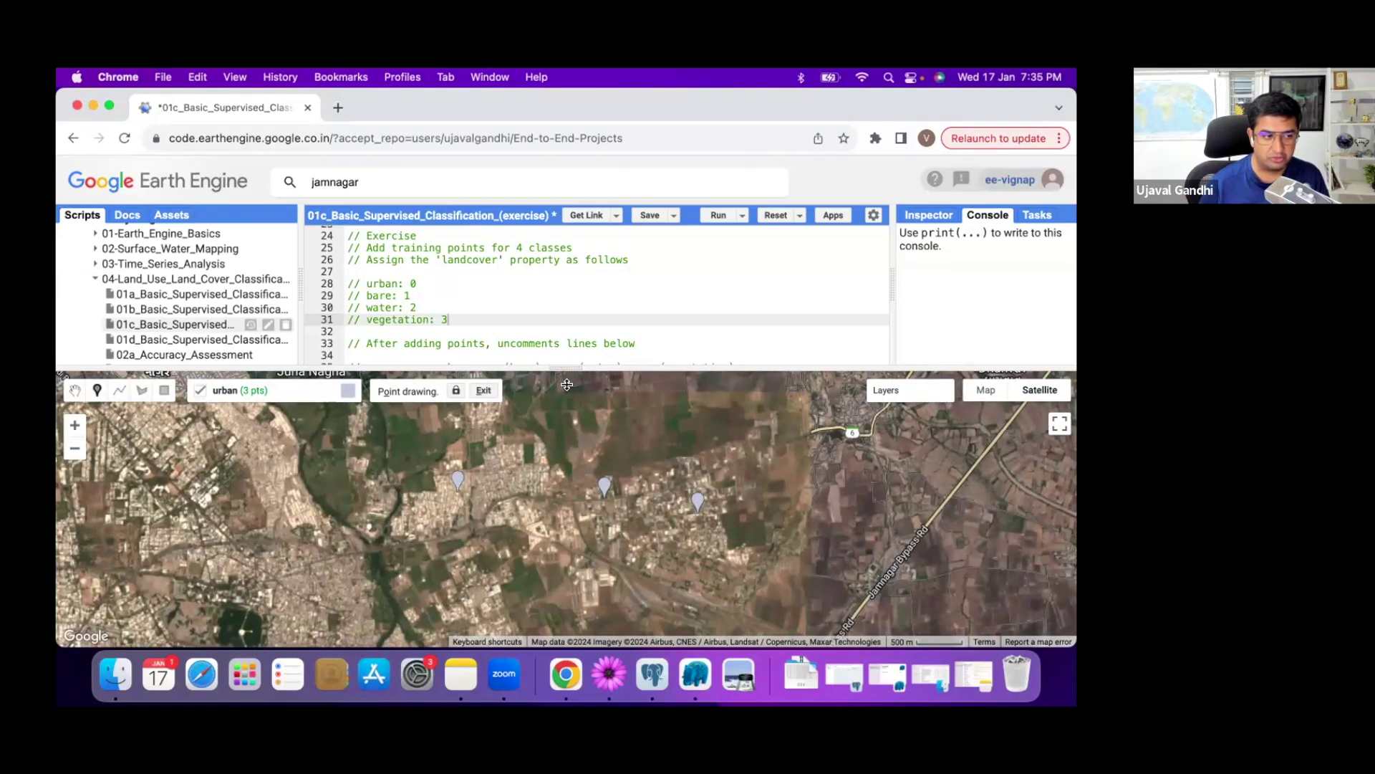
mouse_move(564, 361)
mouse_down()
mouse_move(571, 395)
mouse_move(576, 358)
mouse_up()
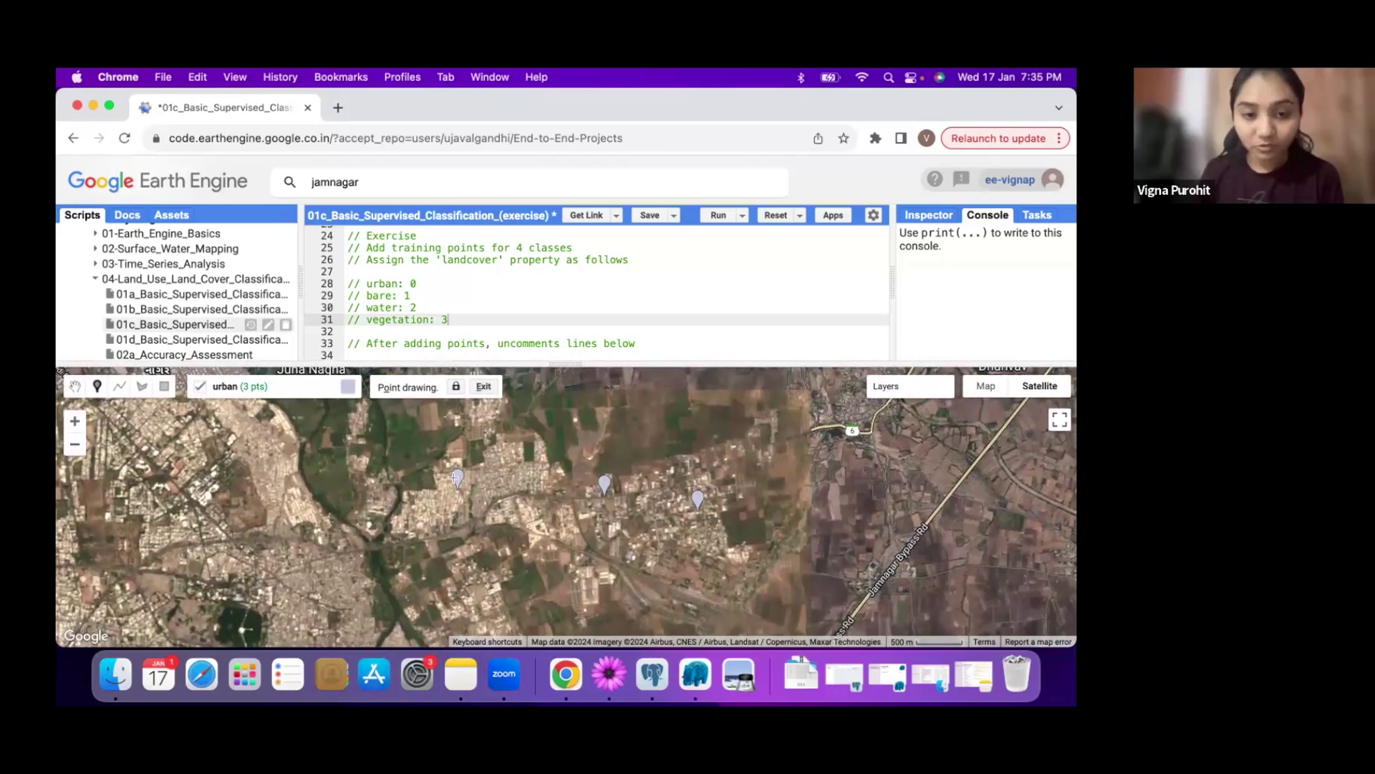
Delete the misplaced urban training point
scroll(454, 475, up, 2)
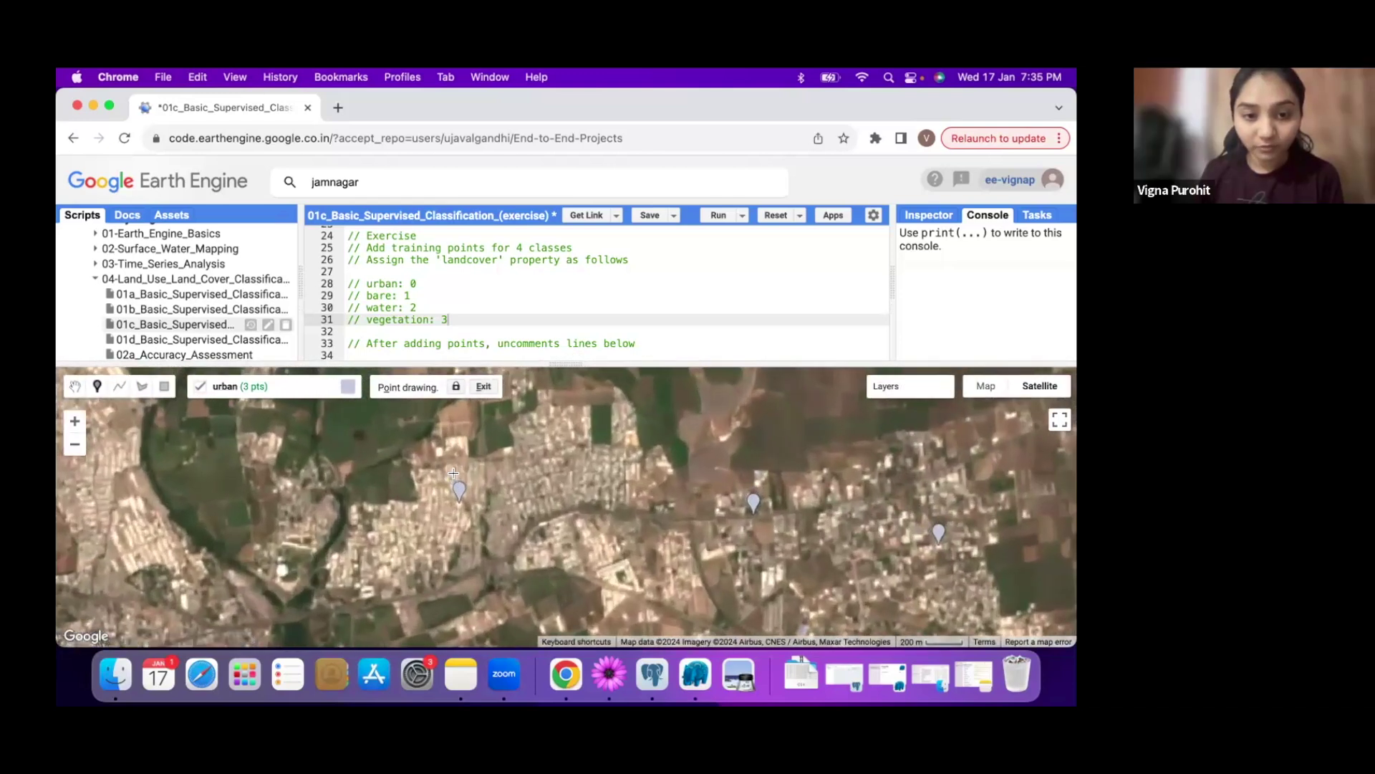
click(98, 388)
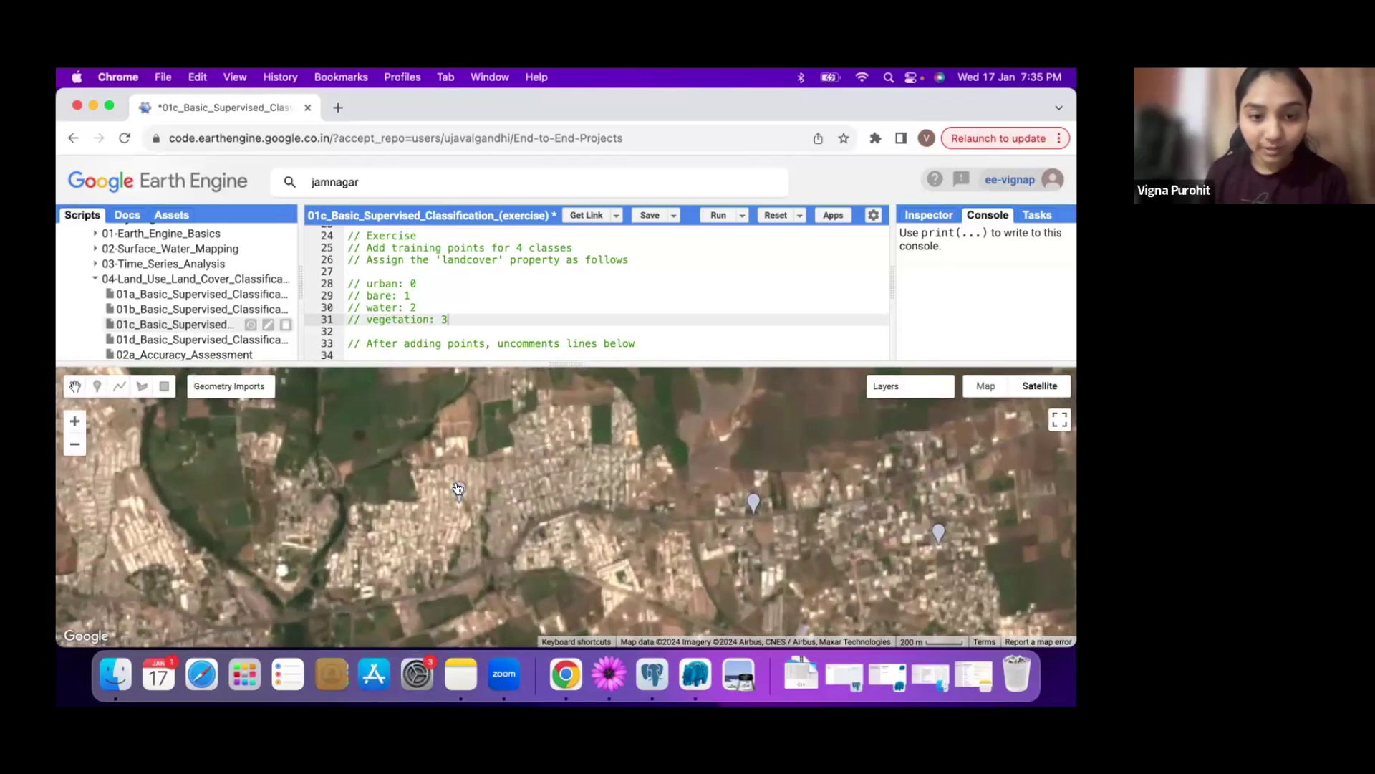
mouse_move(459, 489)
mouse_down()
mouse_move(563, 472)
mouse_move(578, 452)
mouse_move(562, 440)
mouse_up()
click(490, 477)
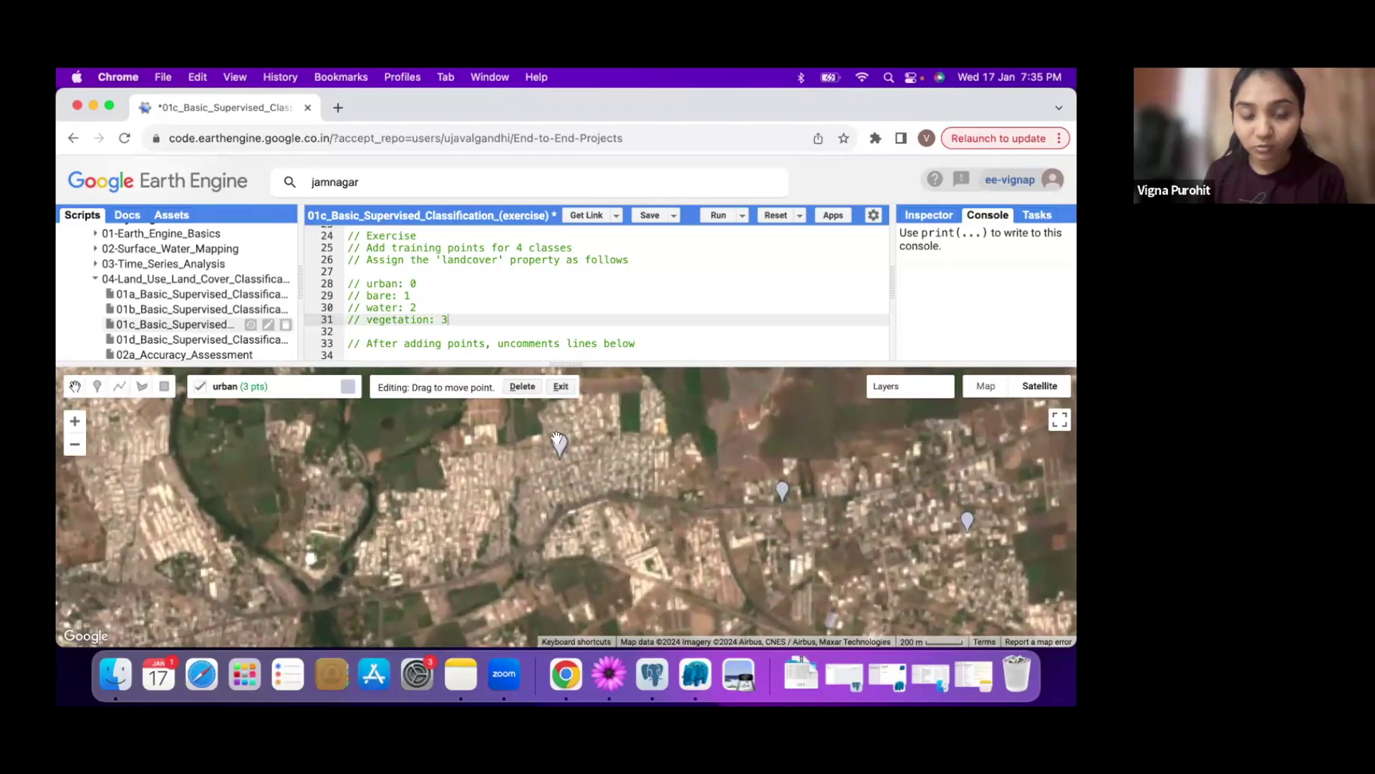
click(522, 387)
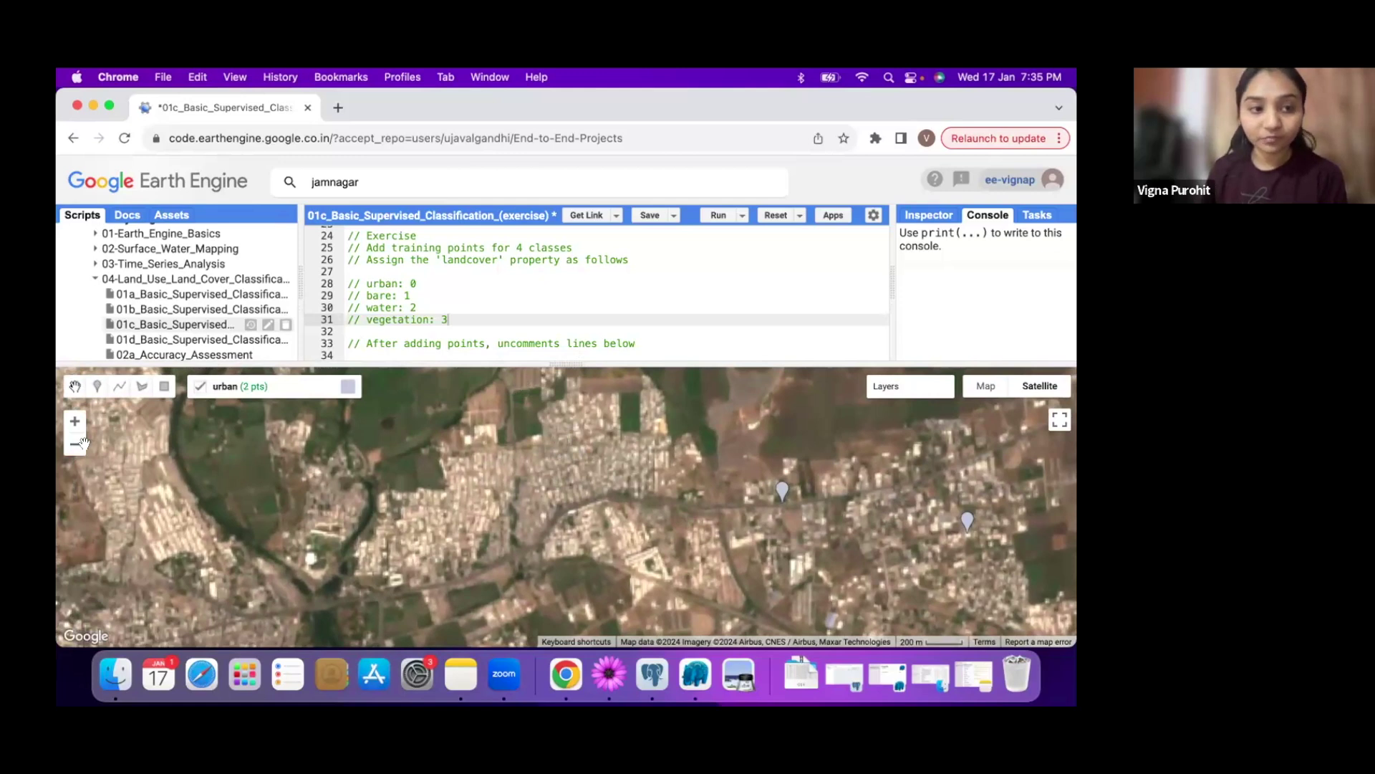
Place a replacement urban point in town and add a new empty geometry layer
click(97, 386)
mouse_move(300, 377)
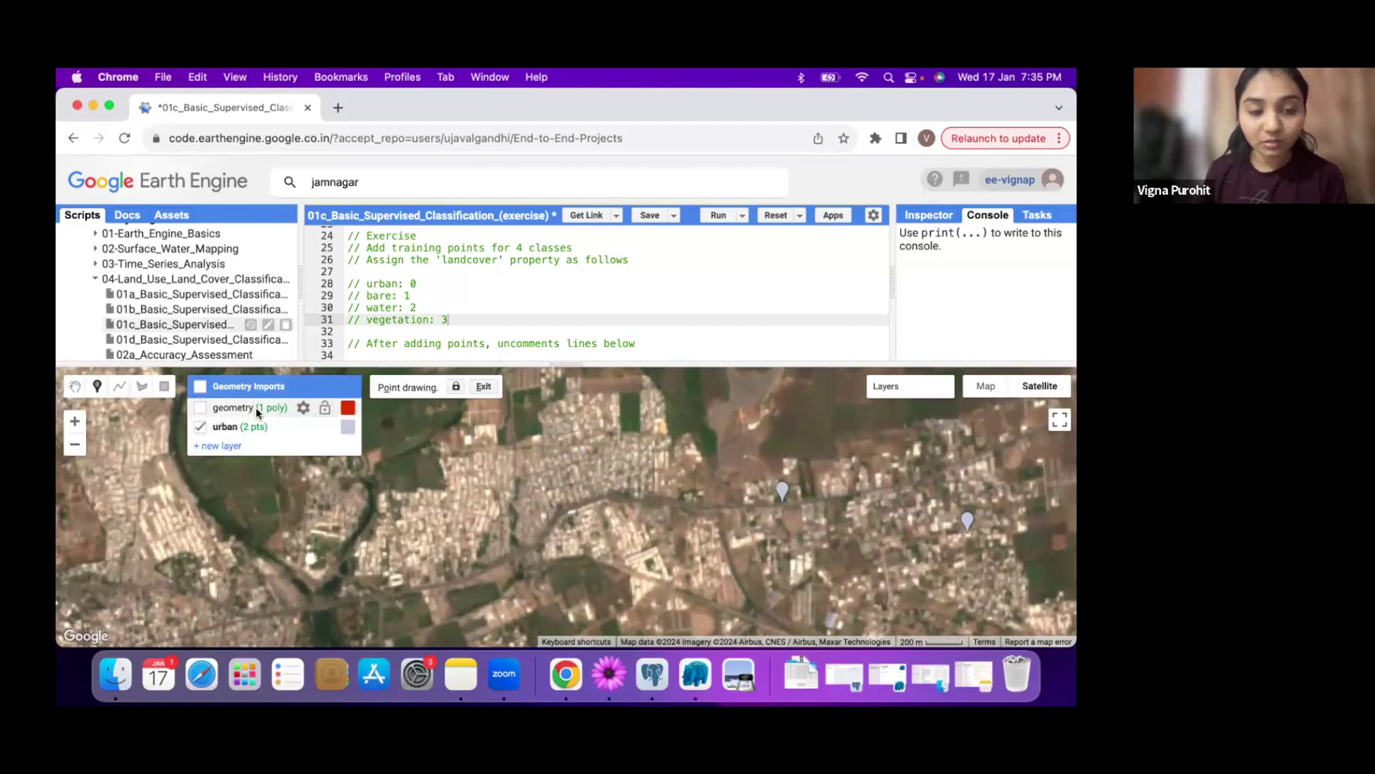
click(254, 428)
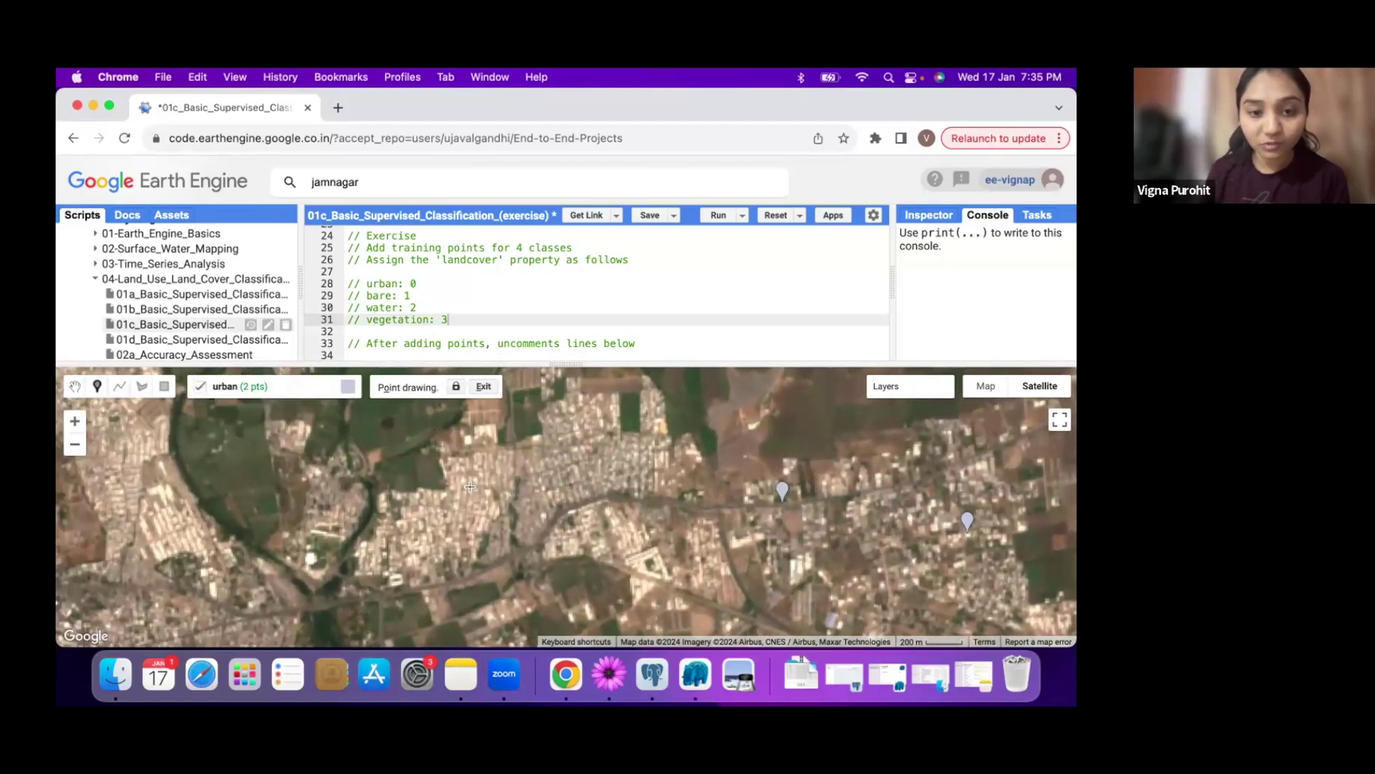
click(488, 429)
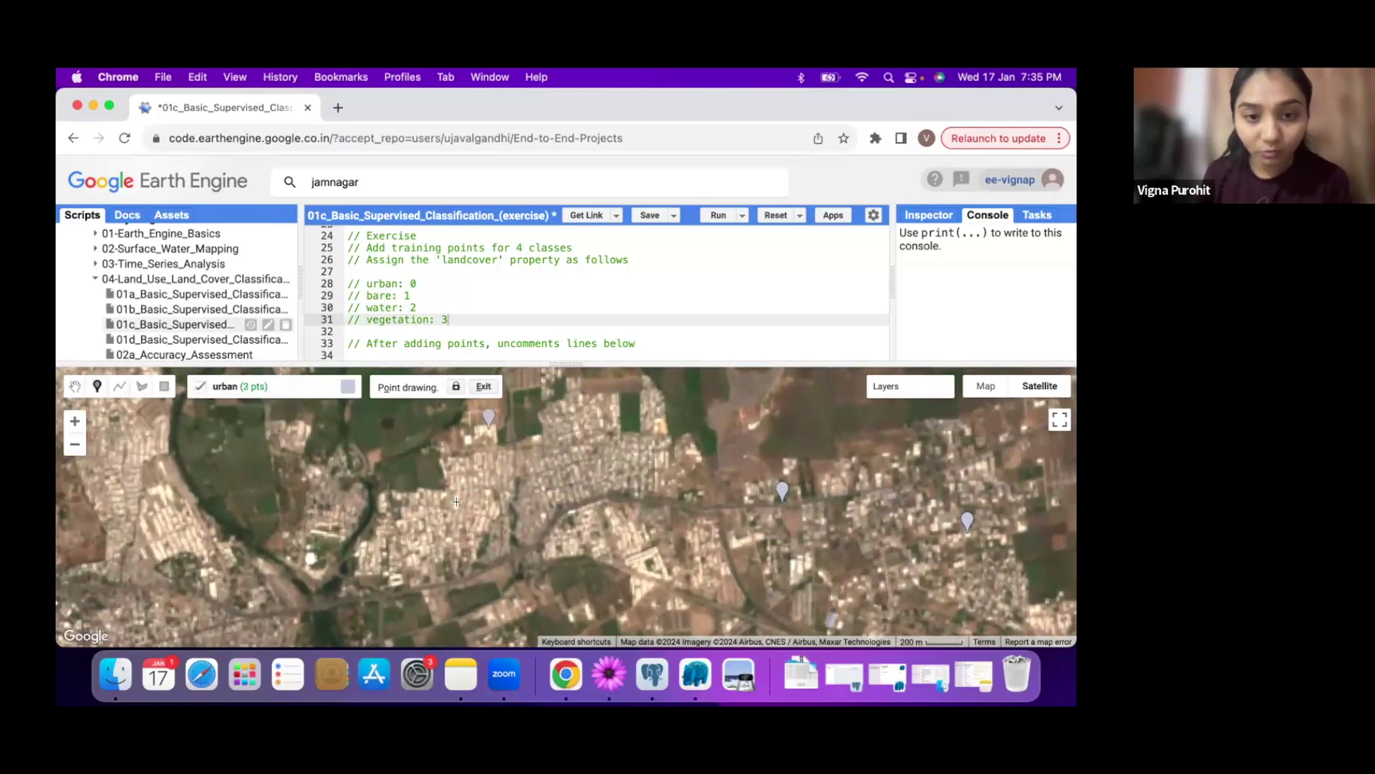
mouse_move(286, 390)
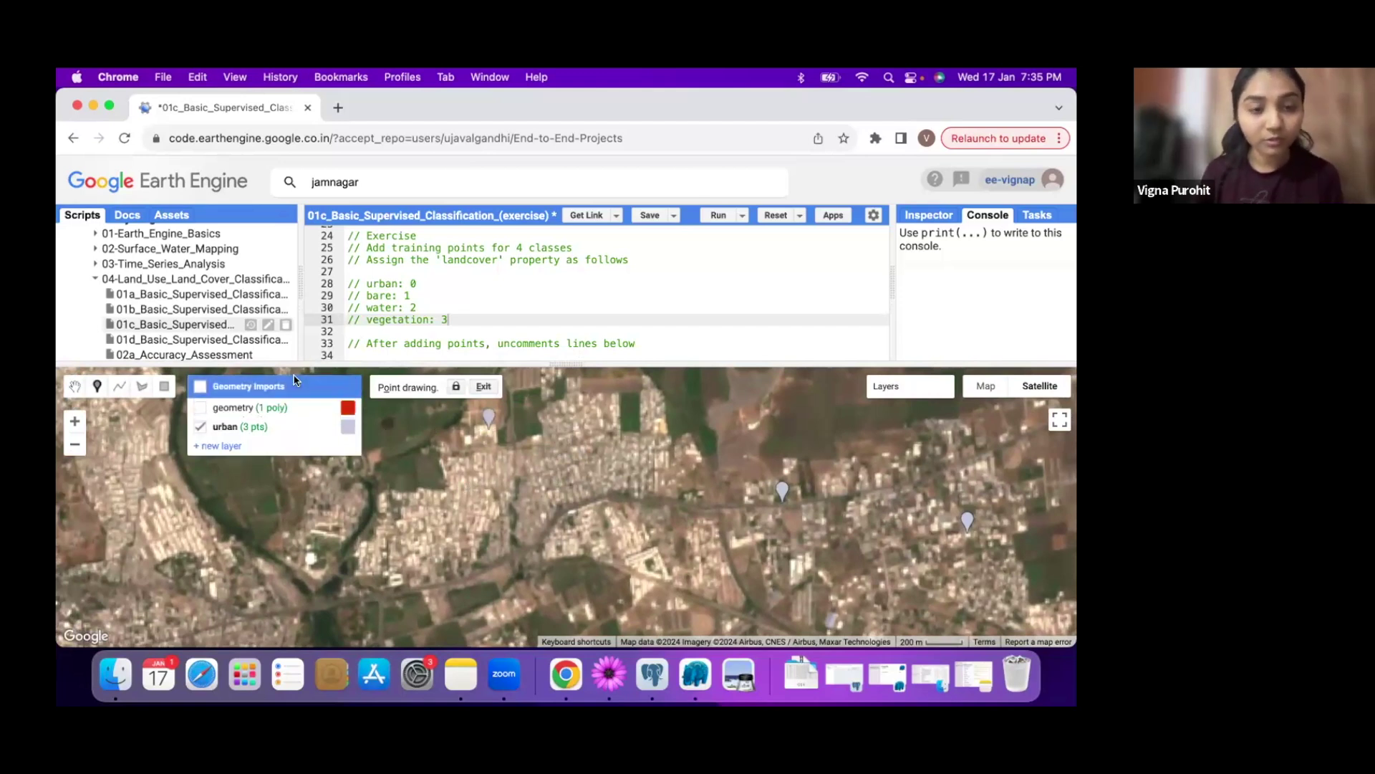
click(227, 445)
Rename the new layer to bare and import it as a FeatureCollection
click(301, 447)
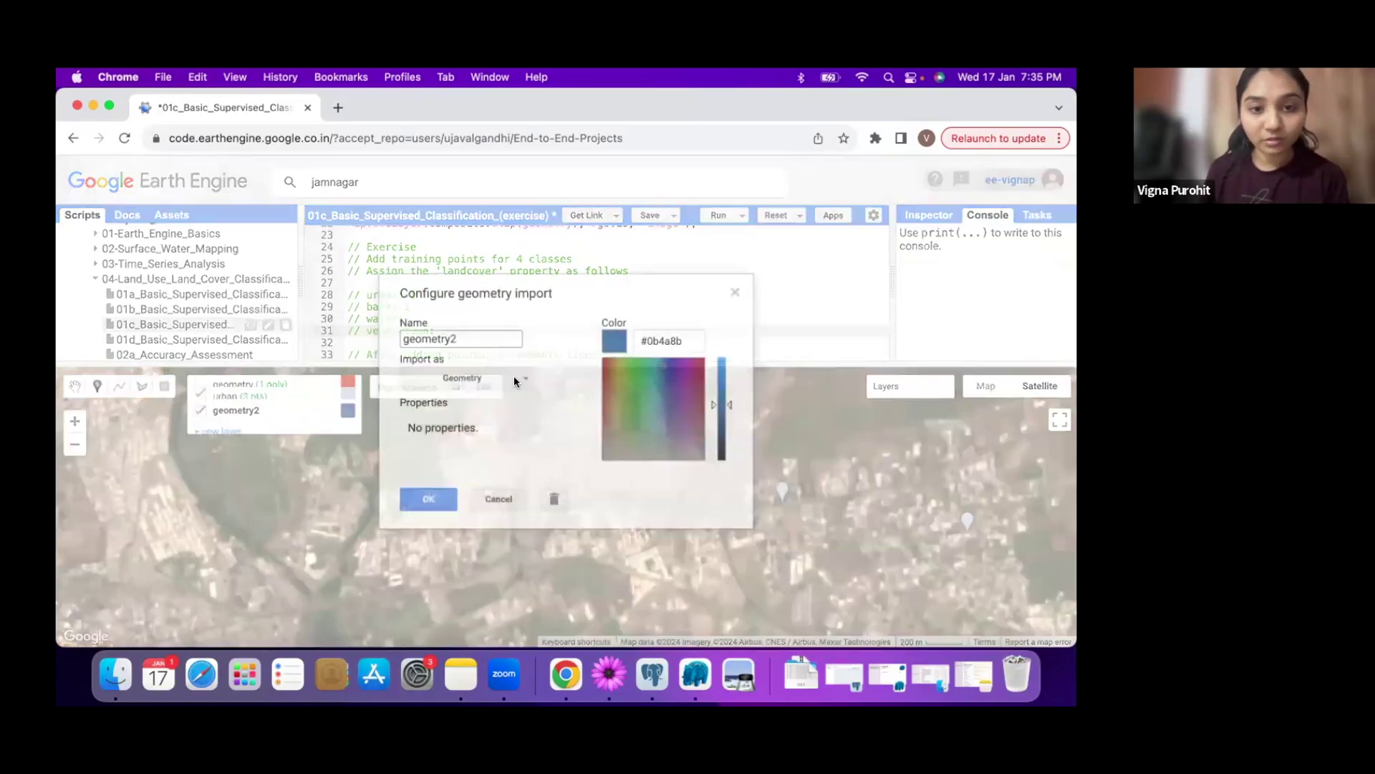
click(514, 377)
click(499, 450)
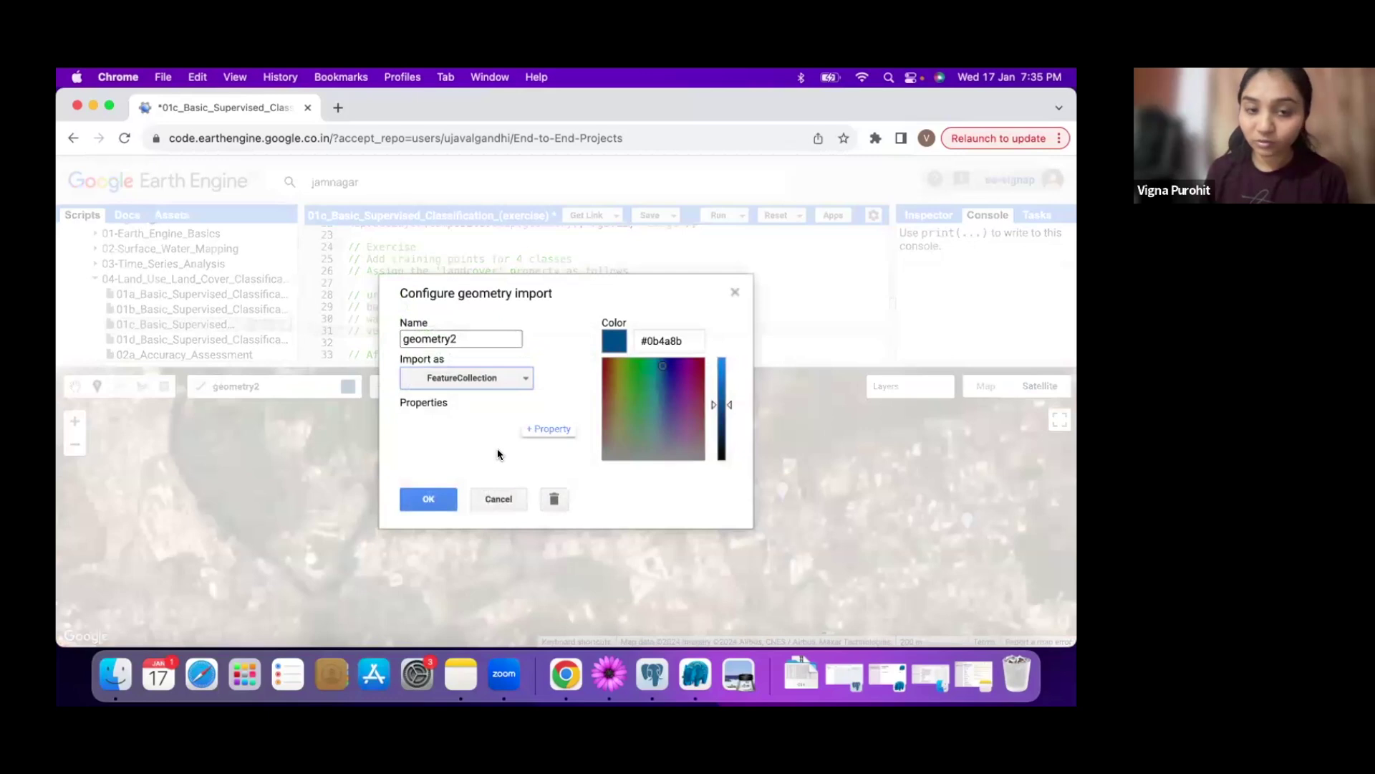
double_click(469, 338)
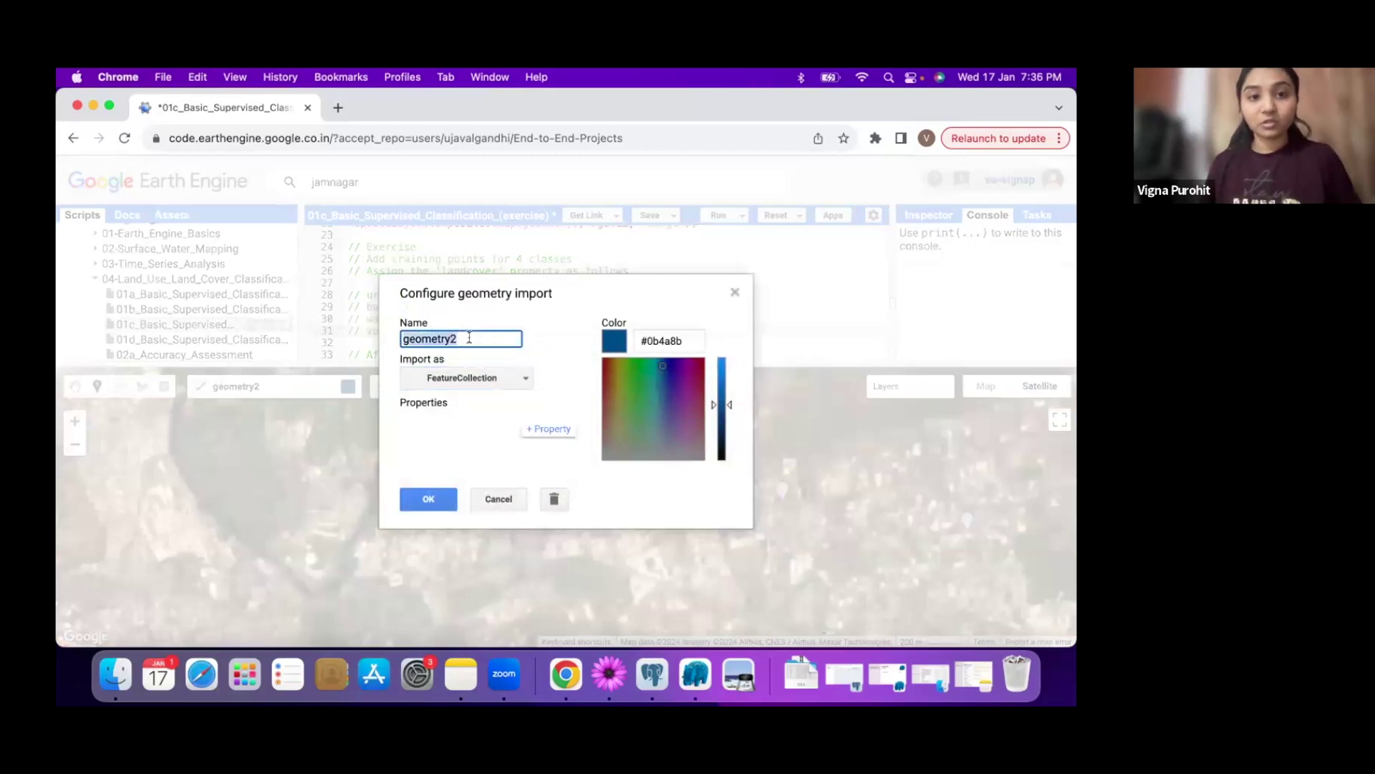
text(bare)
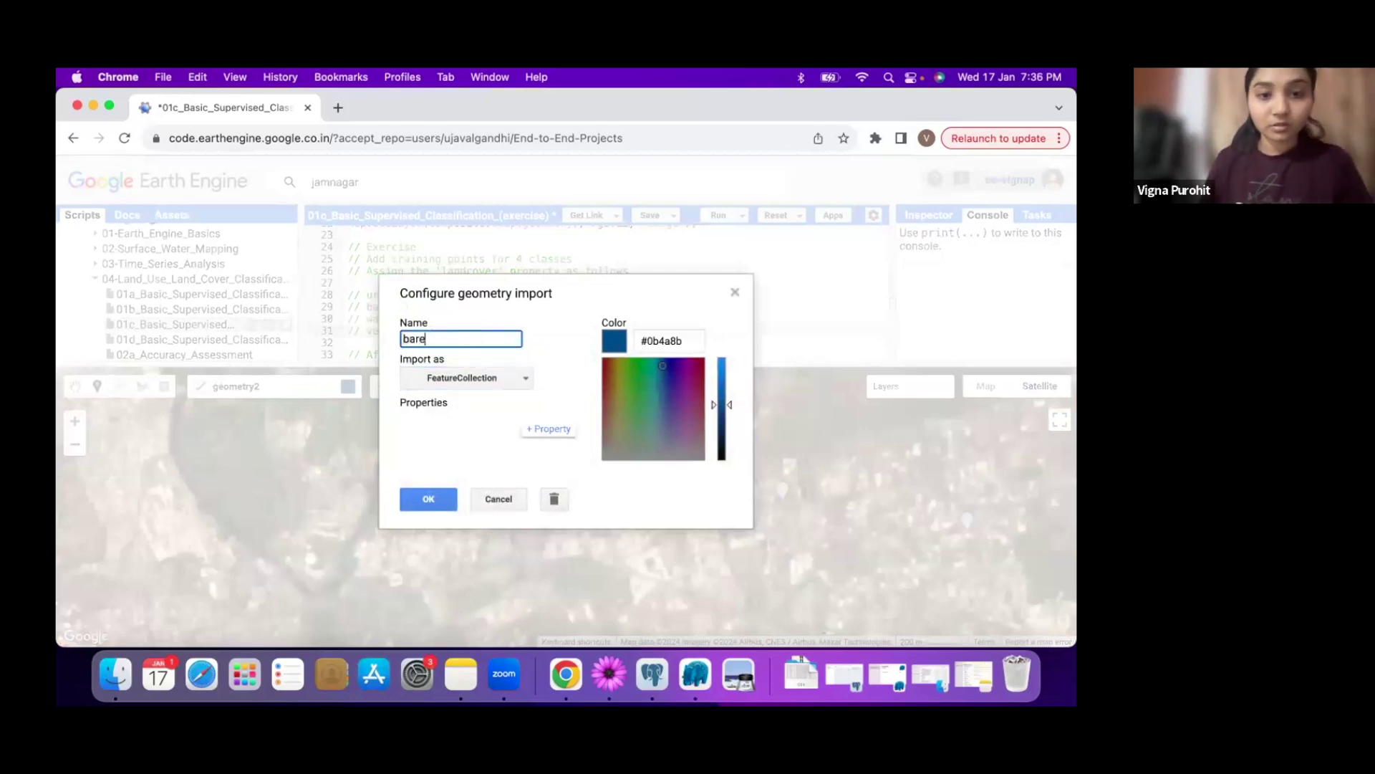
Add property landcover = 1 to the bare layer, colour it dark red, and save
click(536, 429)
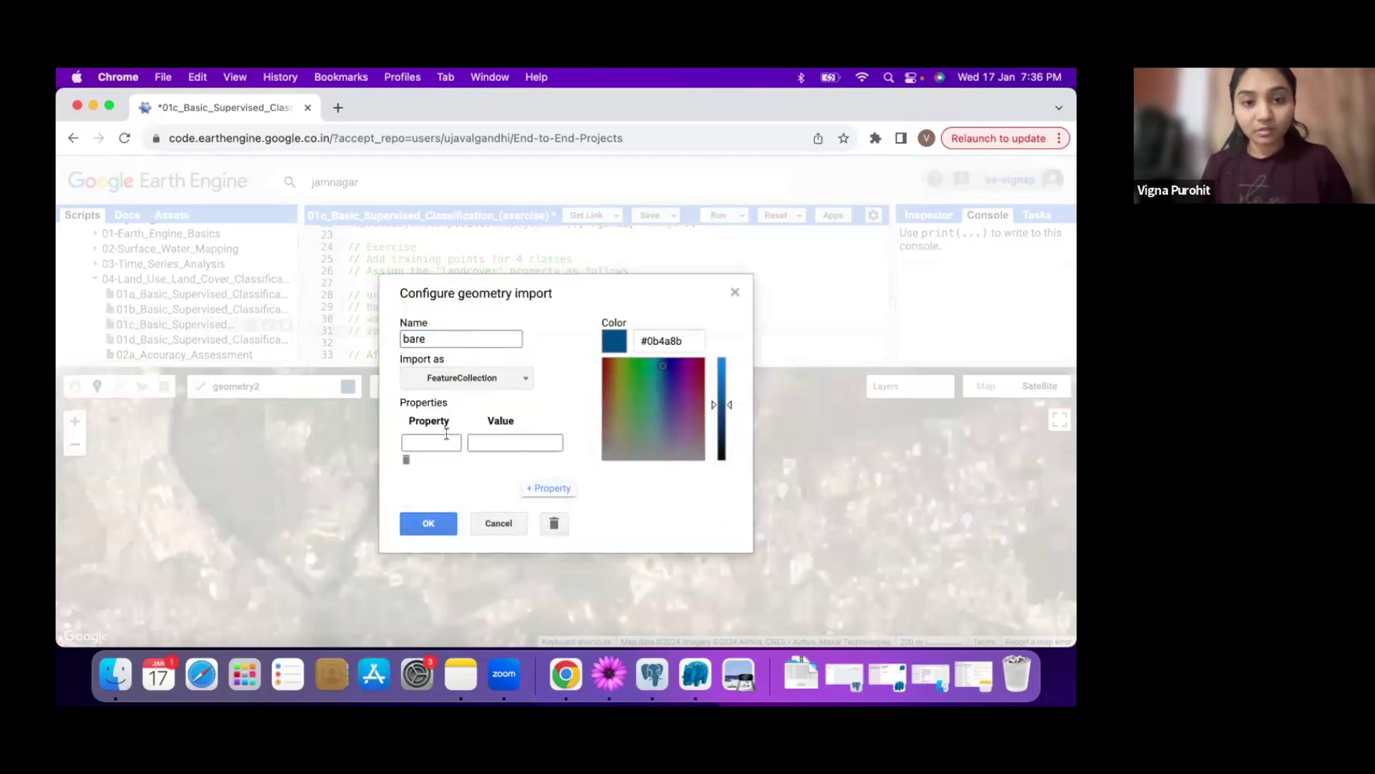
click(435, 442)
text(landcover)
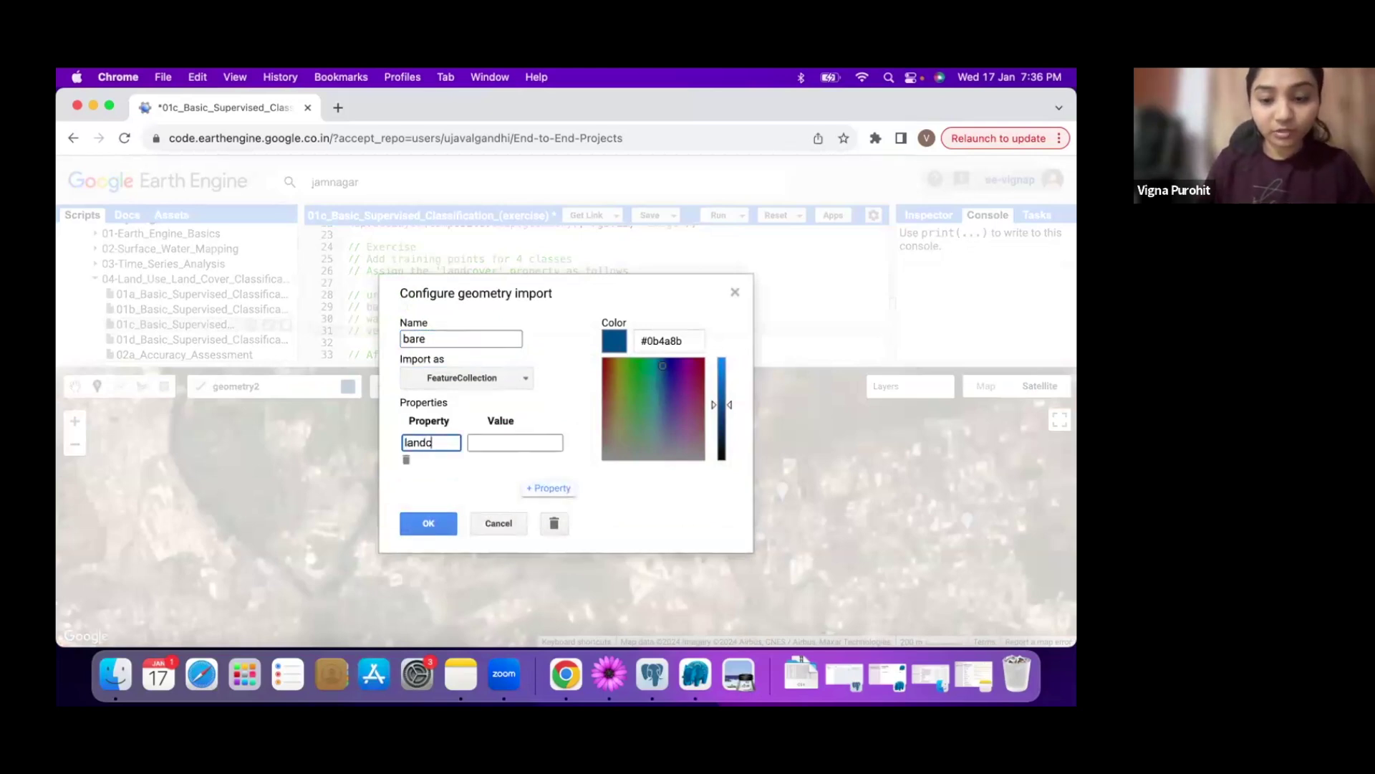
click(493, 440)
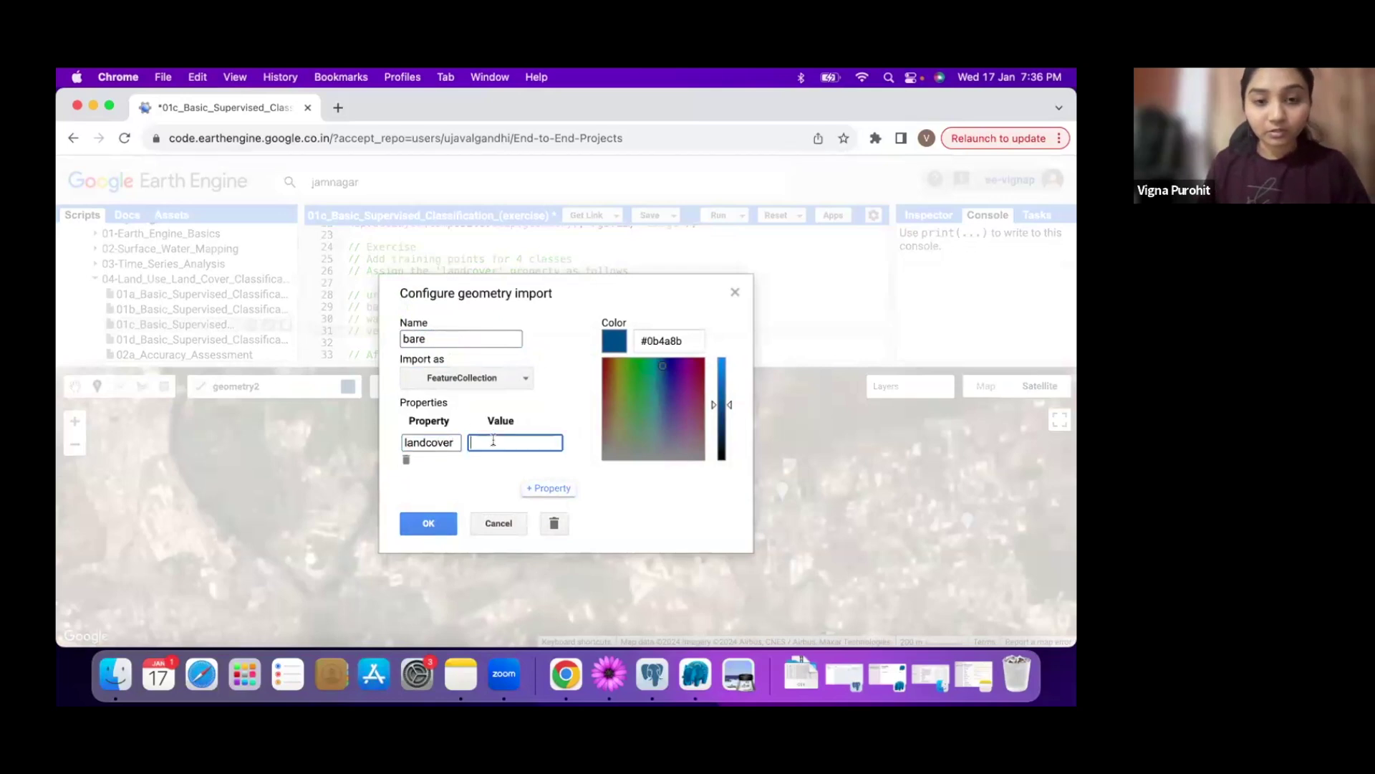
text(1)
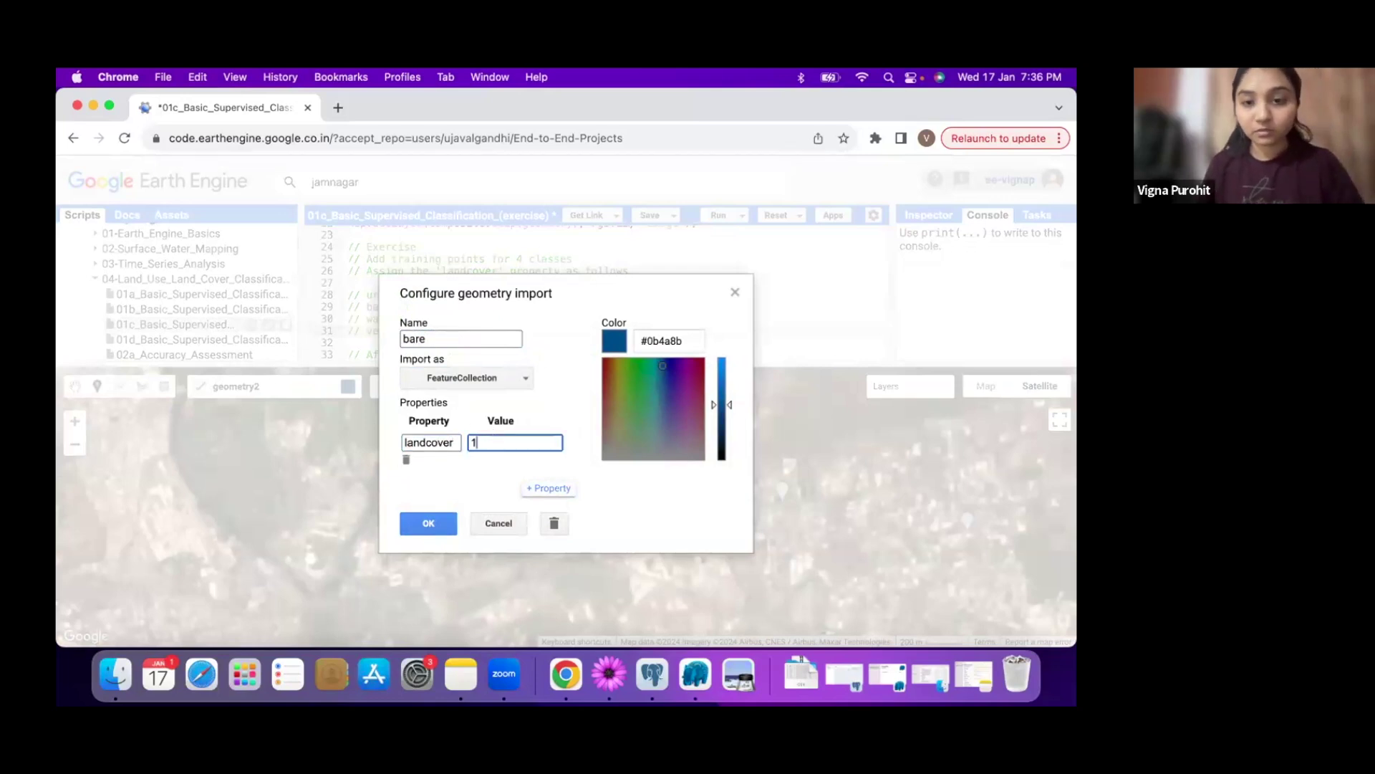
click(611, 371)
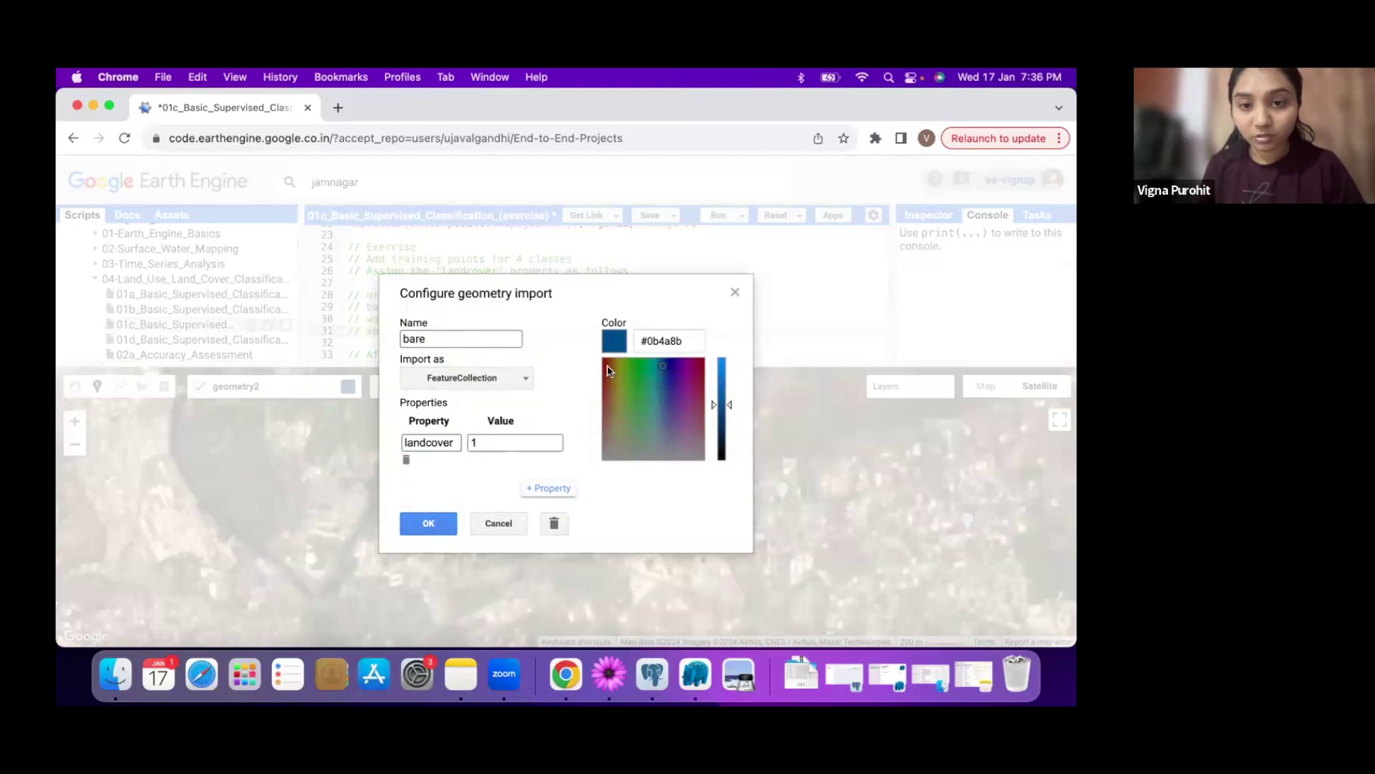
click(610, 370)
click(702, 381)
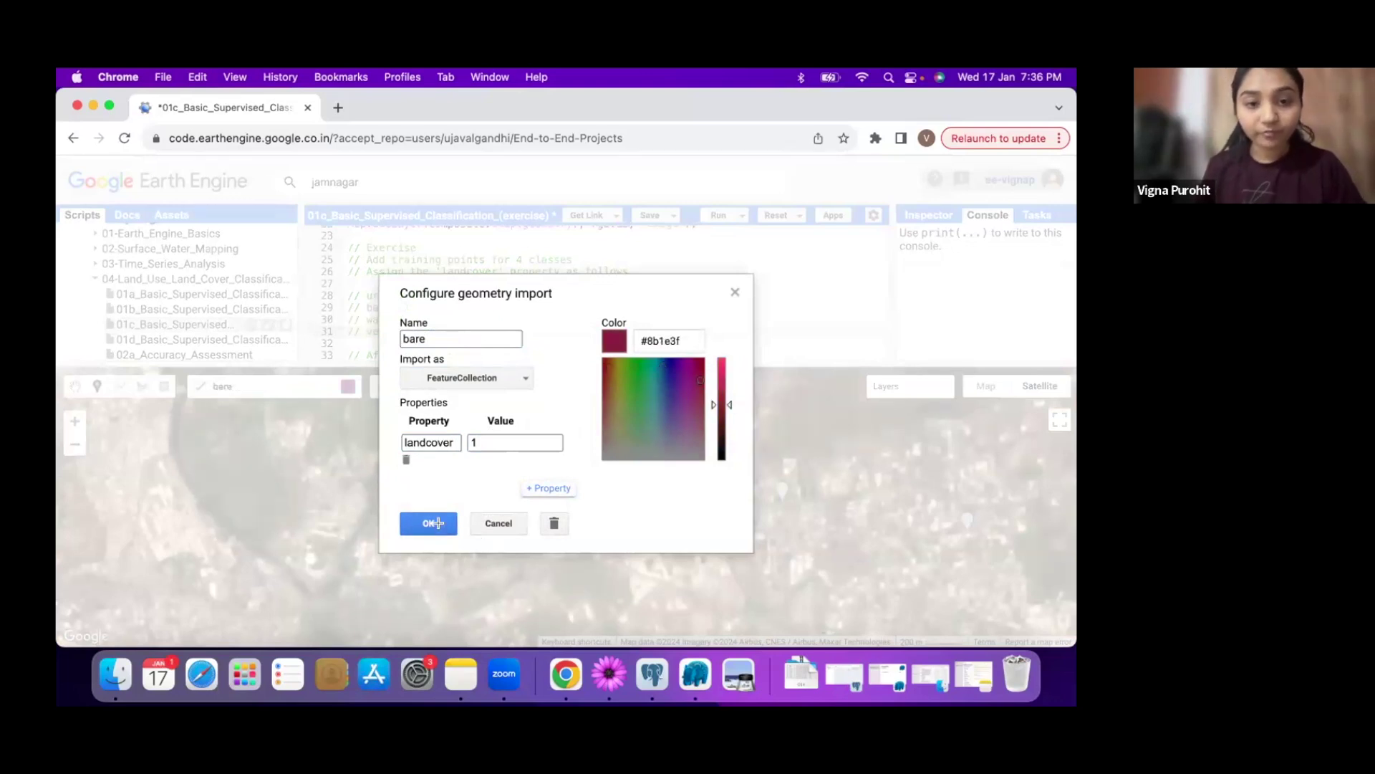
click(437, 524)
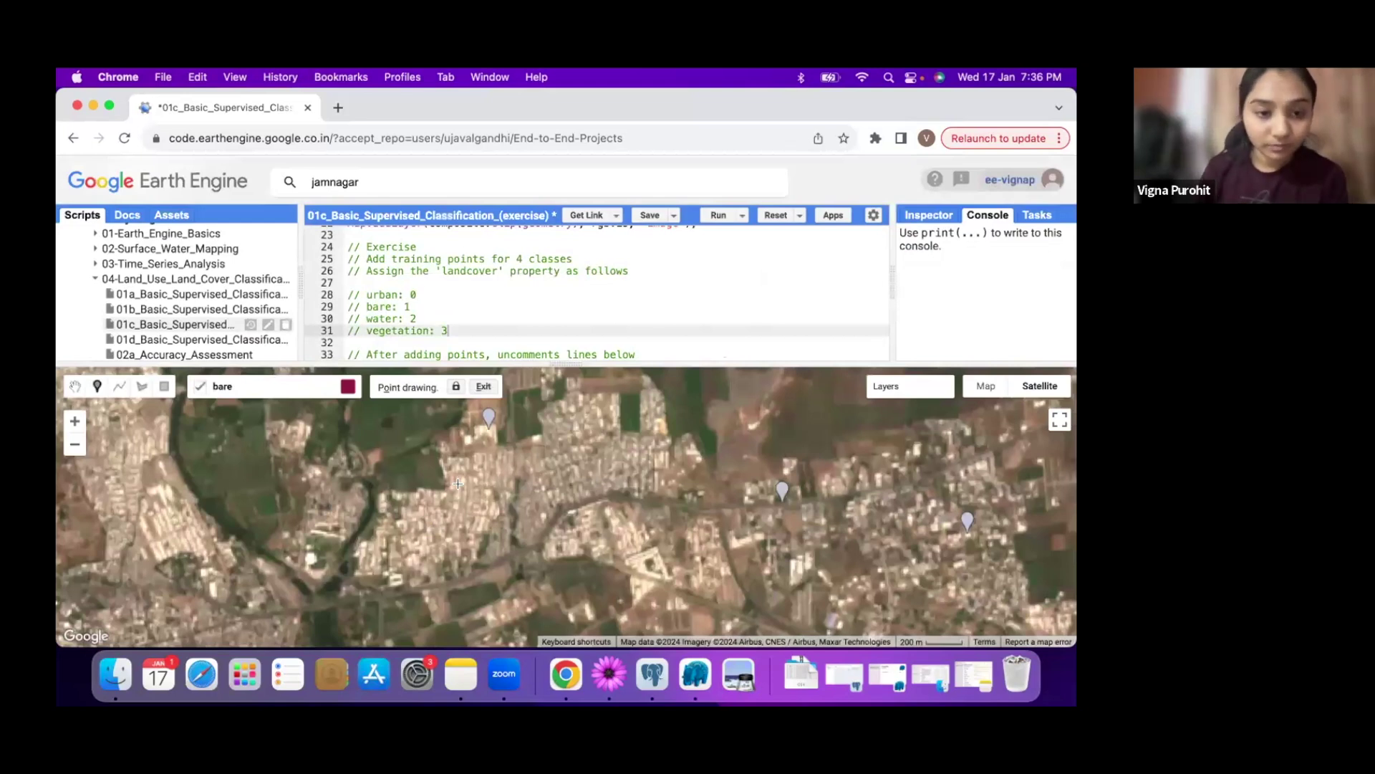
Place two bare training points on open land north of the town
drag(458, 484, 389, 604)
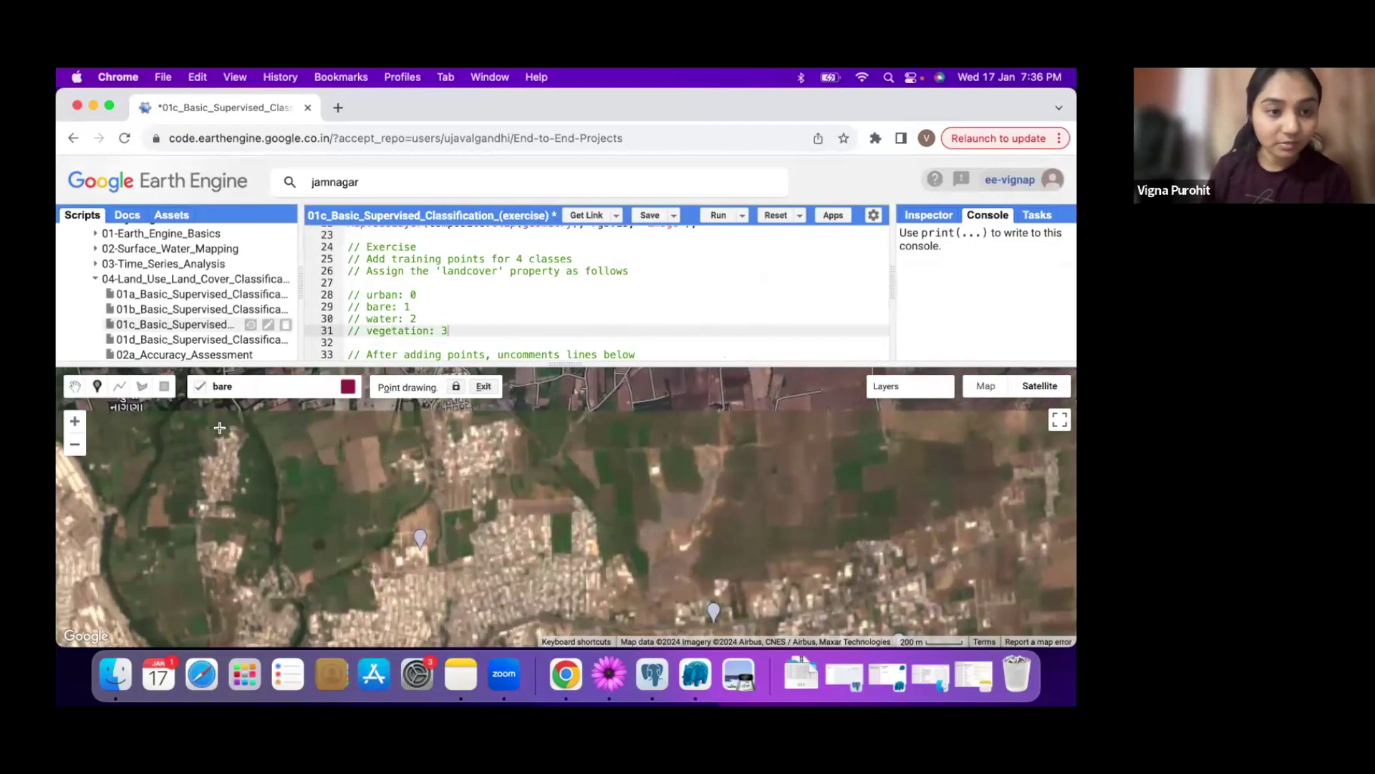
mouse_move(229, 388)
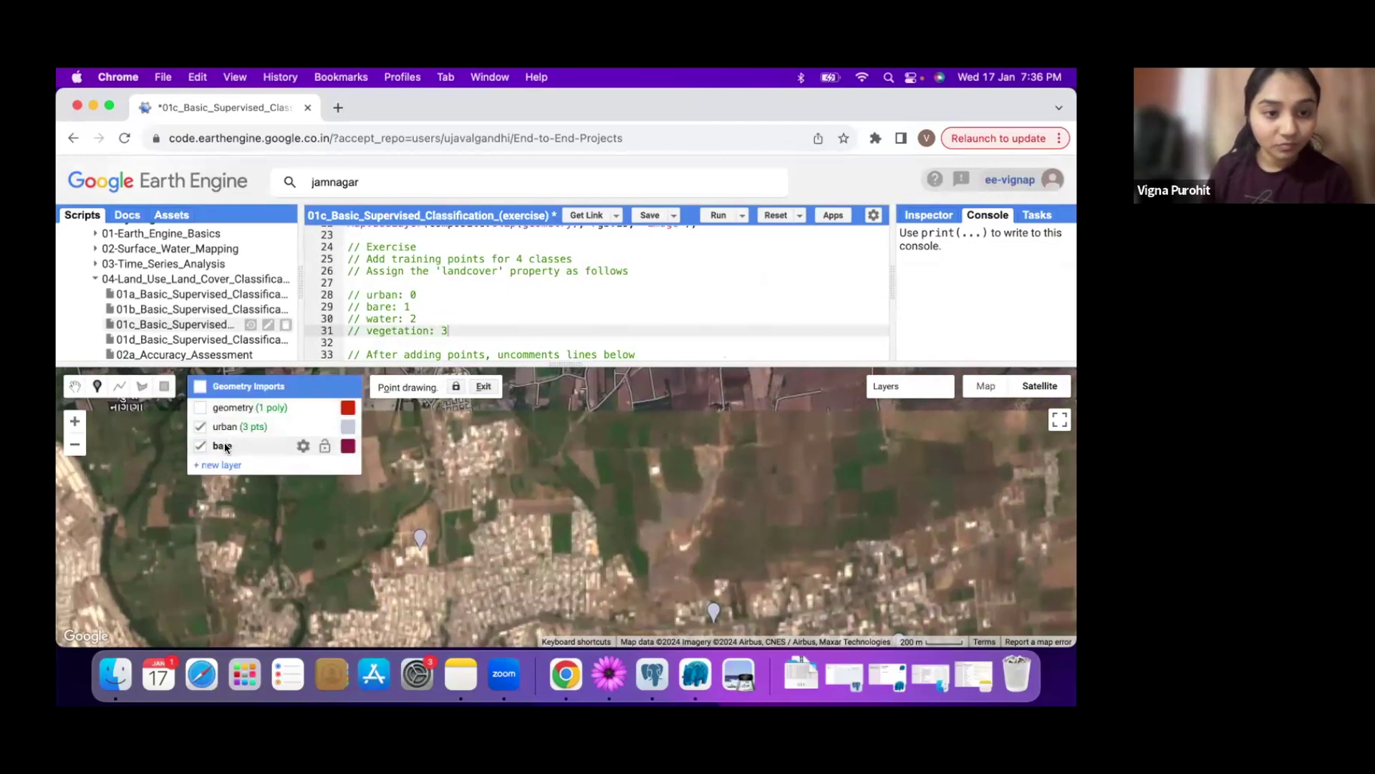
click(96, 387)
click(95, 387)
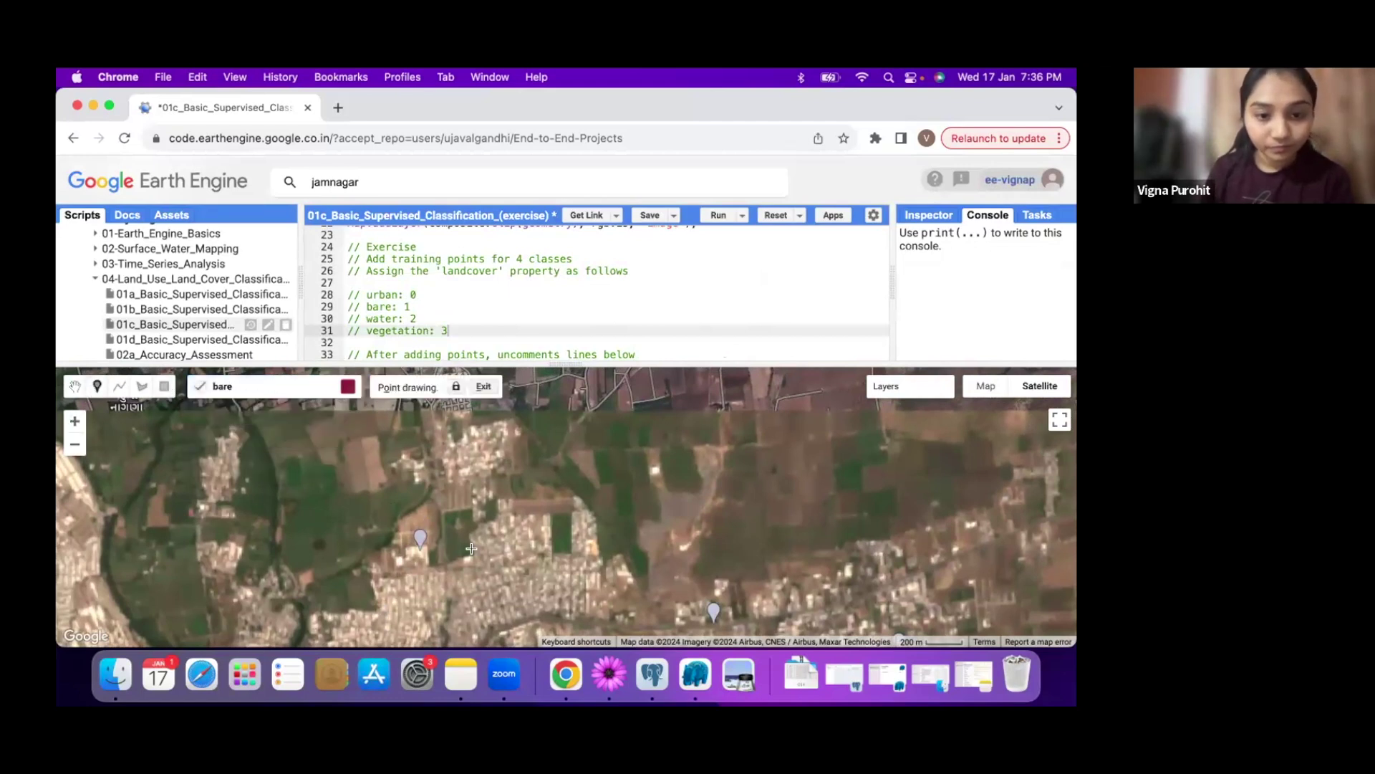
click(558, 499)
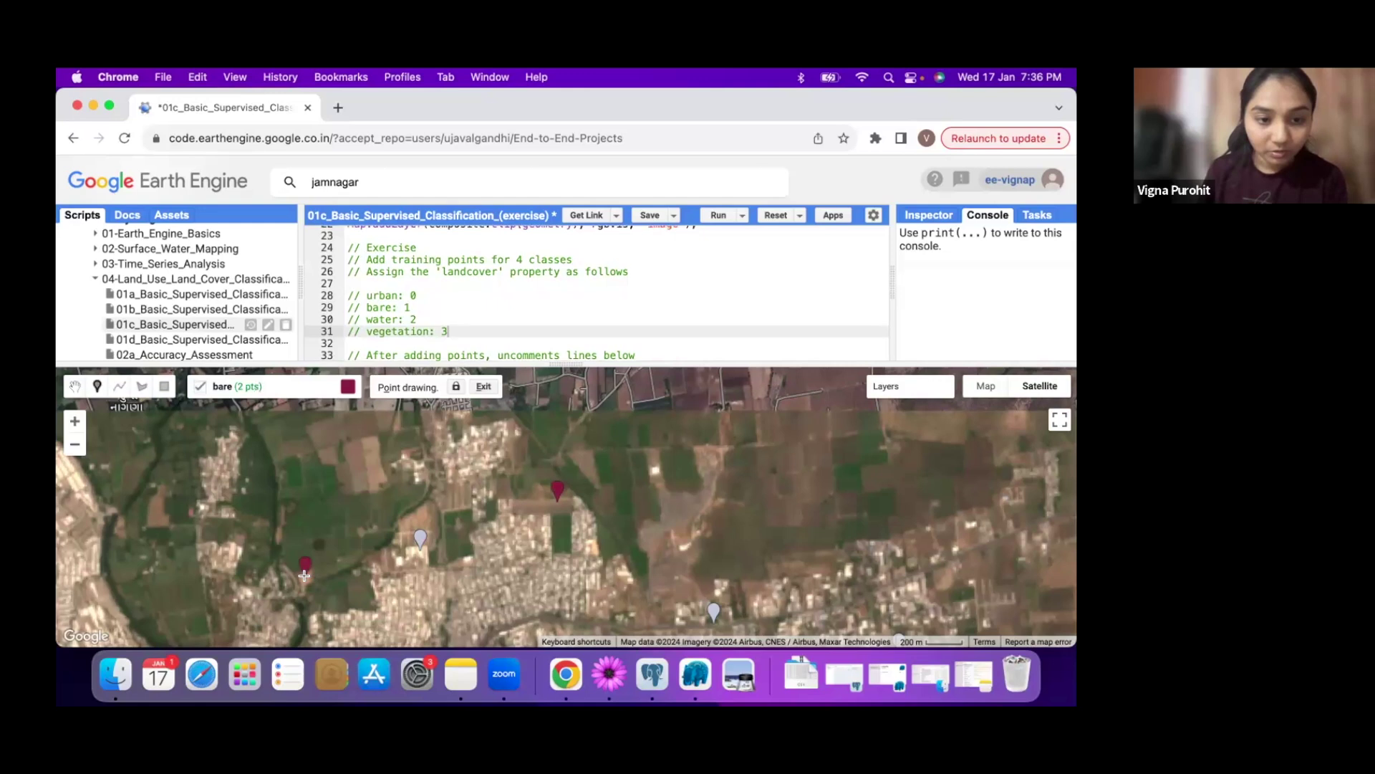
click(505, 598)
drag(506, 599, 477, 403)
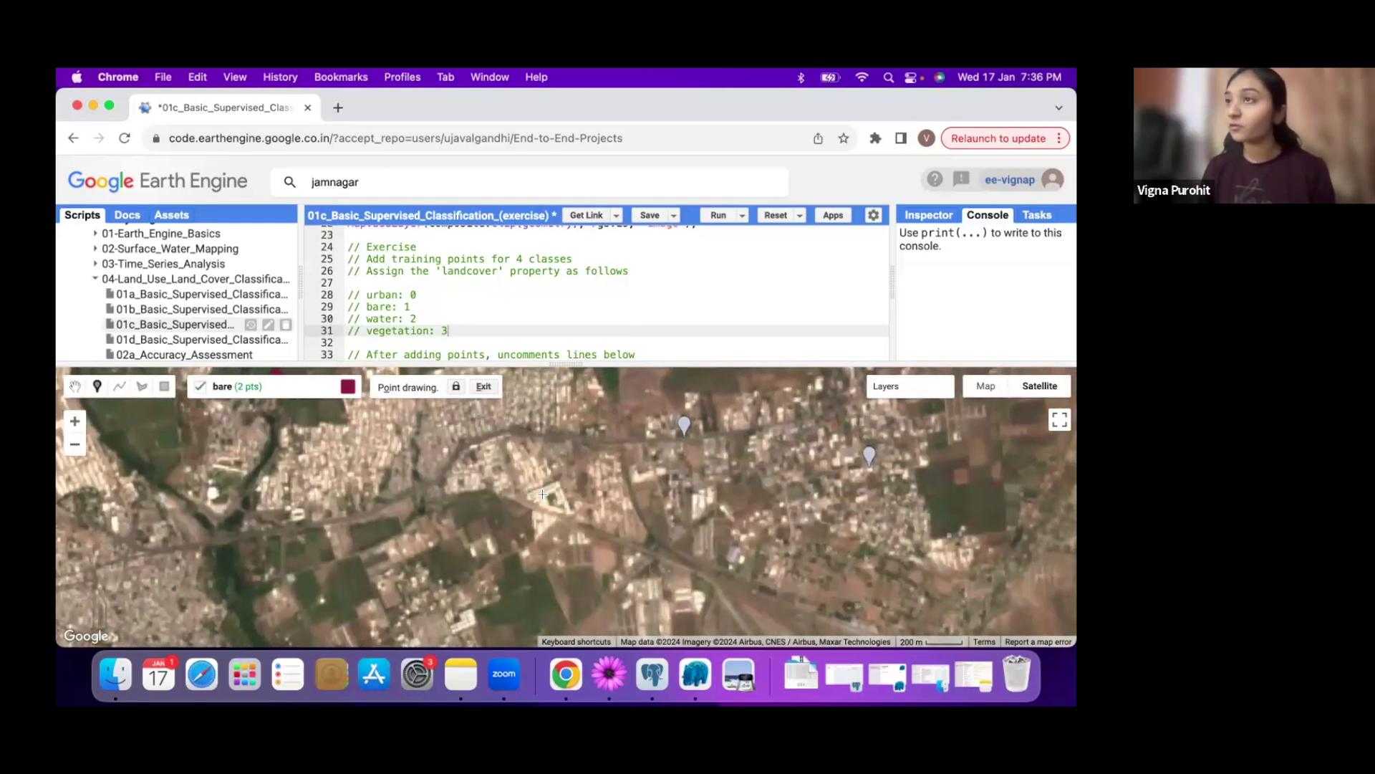
Add one more urban point and one more bare point, then enlarge the code editor
mouse_move(240, 387)
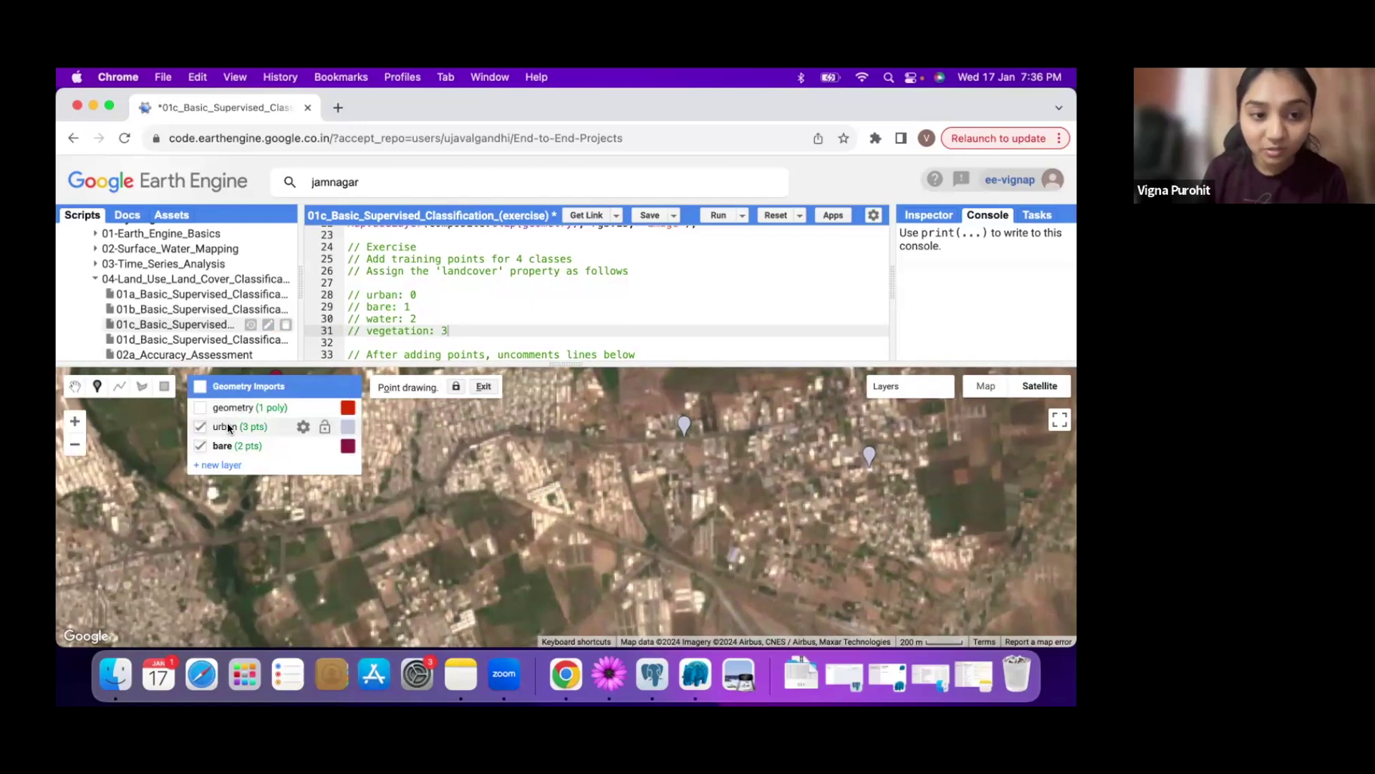
click(226, 427)
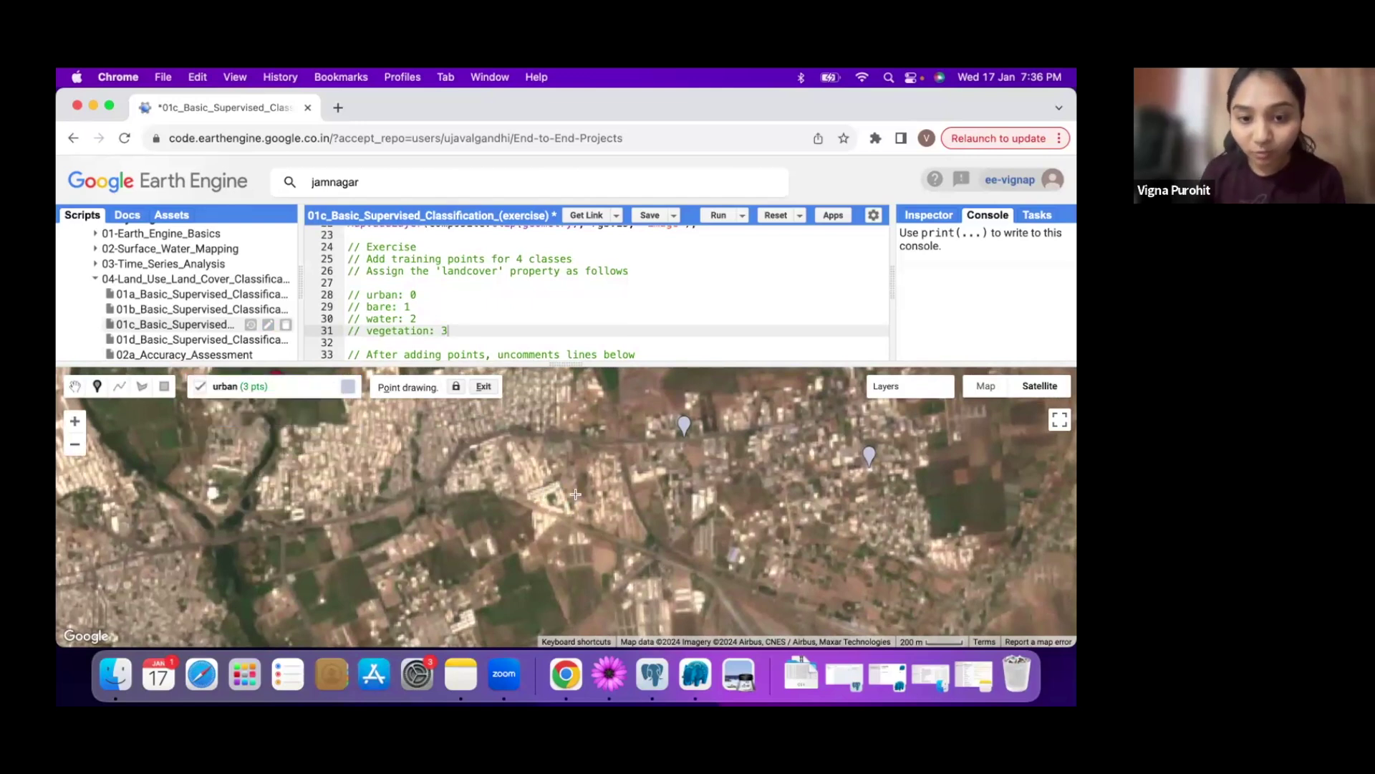
click(539, 491)
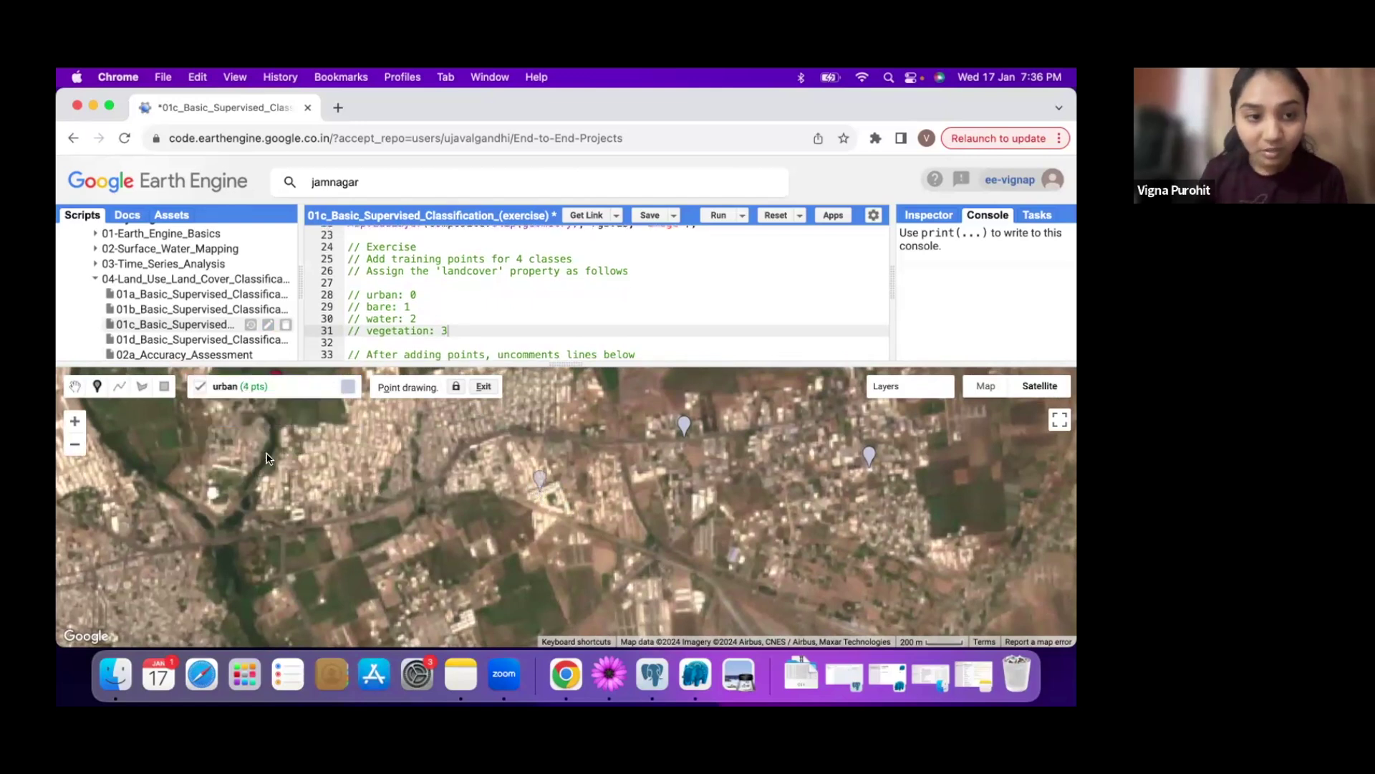
click(220, 445)
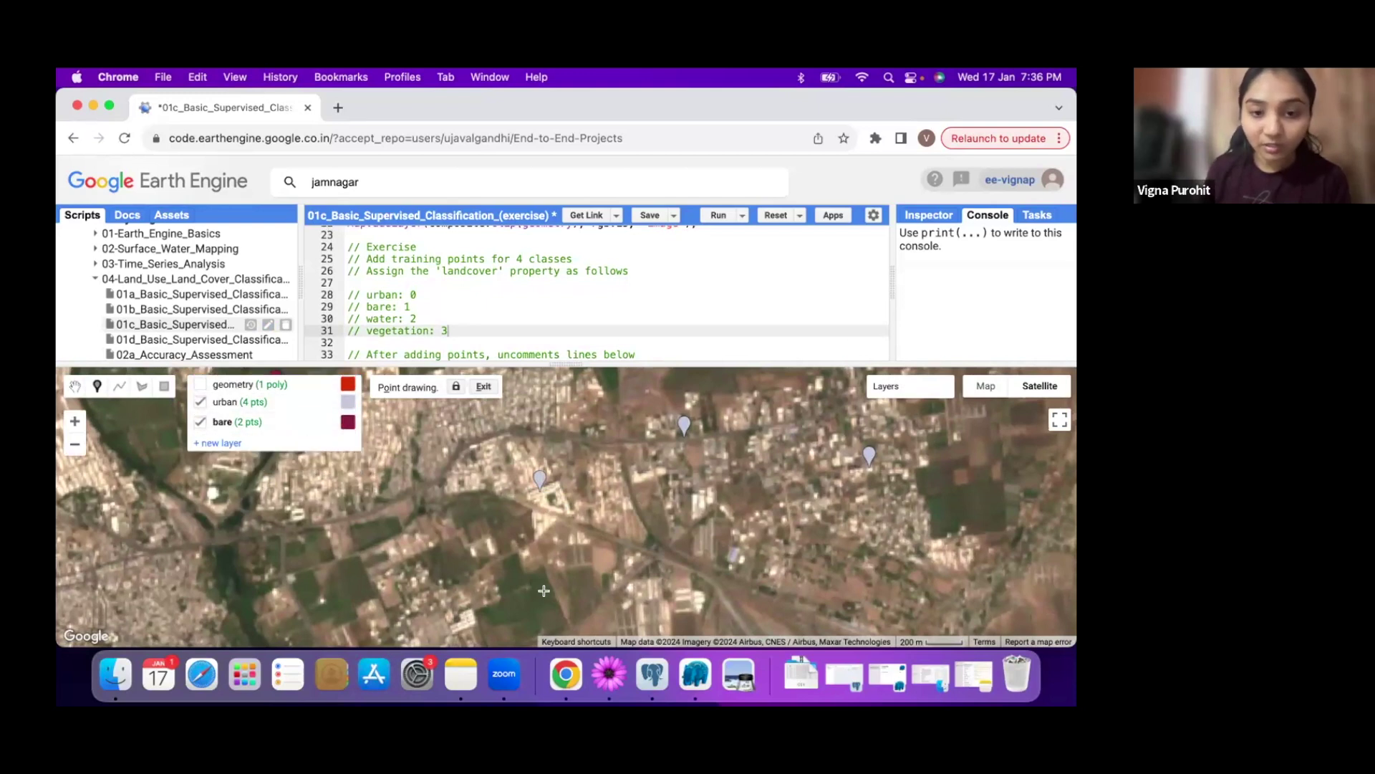
click(606, 559)
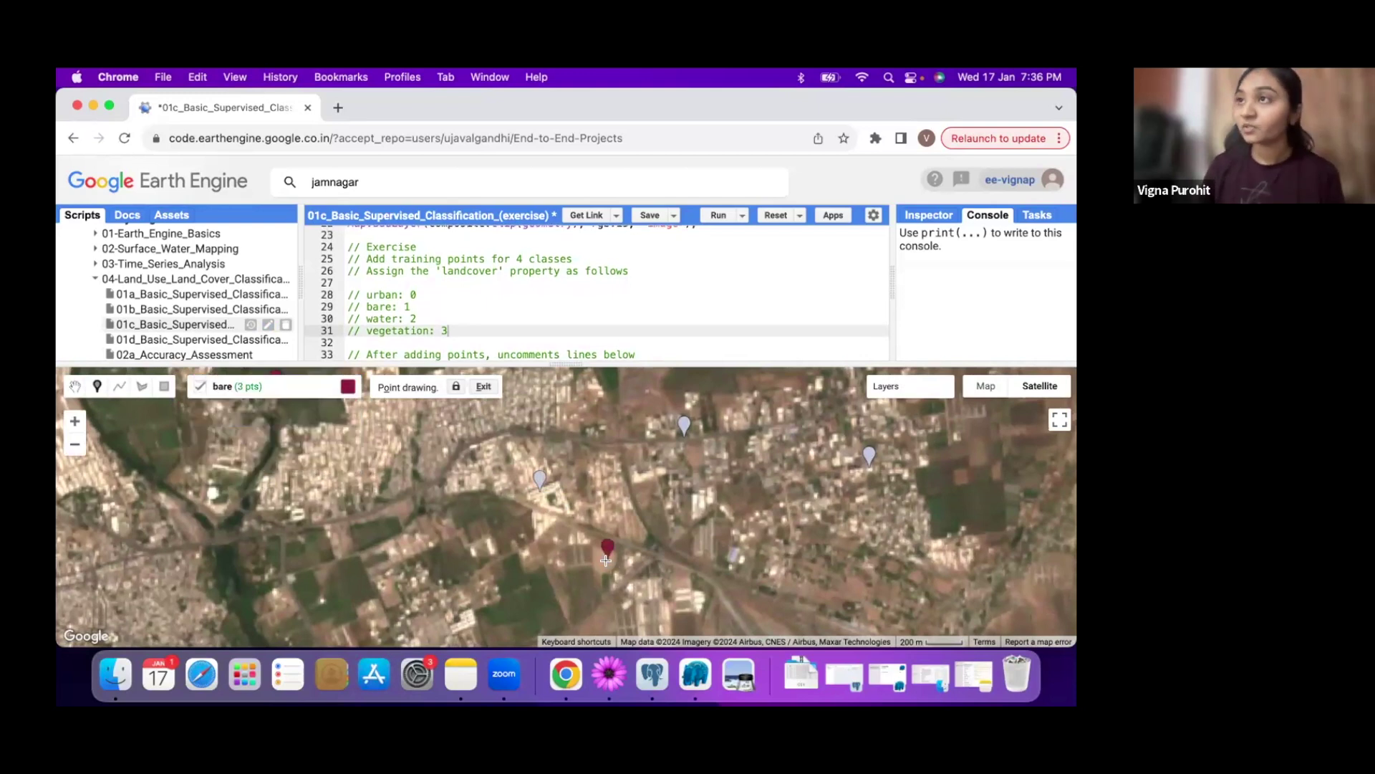
drag(562, 364, 563, 384)
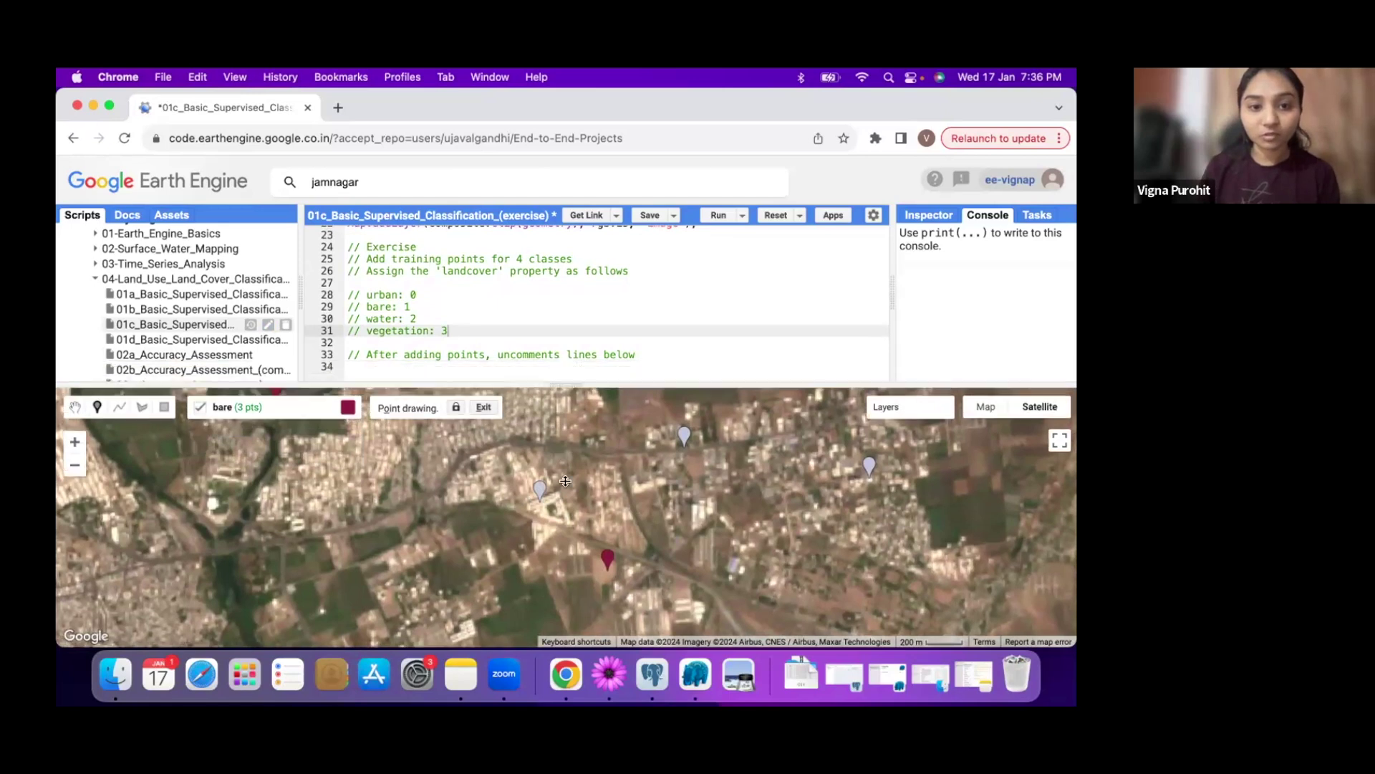
drag(565, 481, 563, 526)
scroll(556, 421, down, 1)
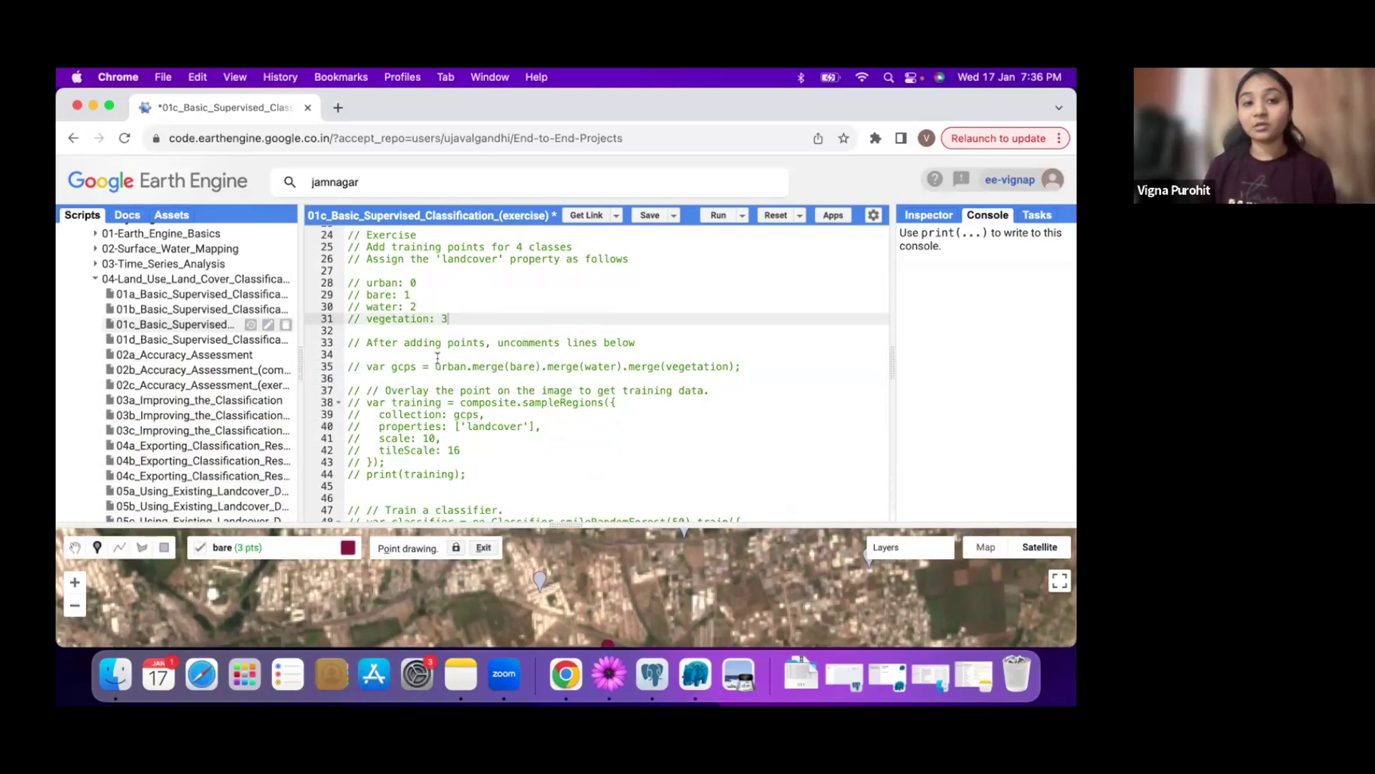
Add a semicolon after classified.eq(2) on line 64
scroll(406, 350, down, 2)
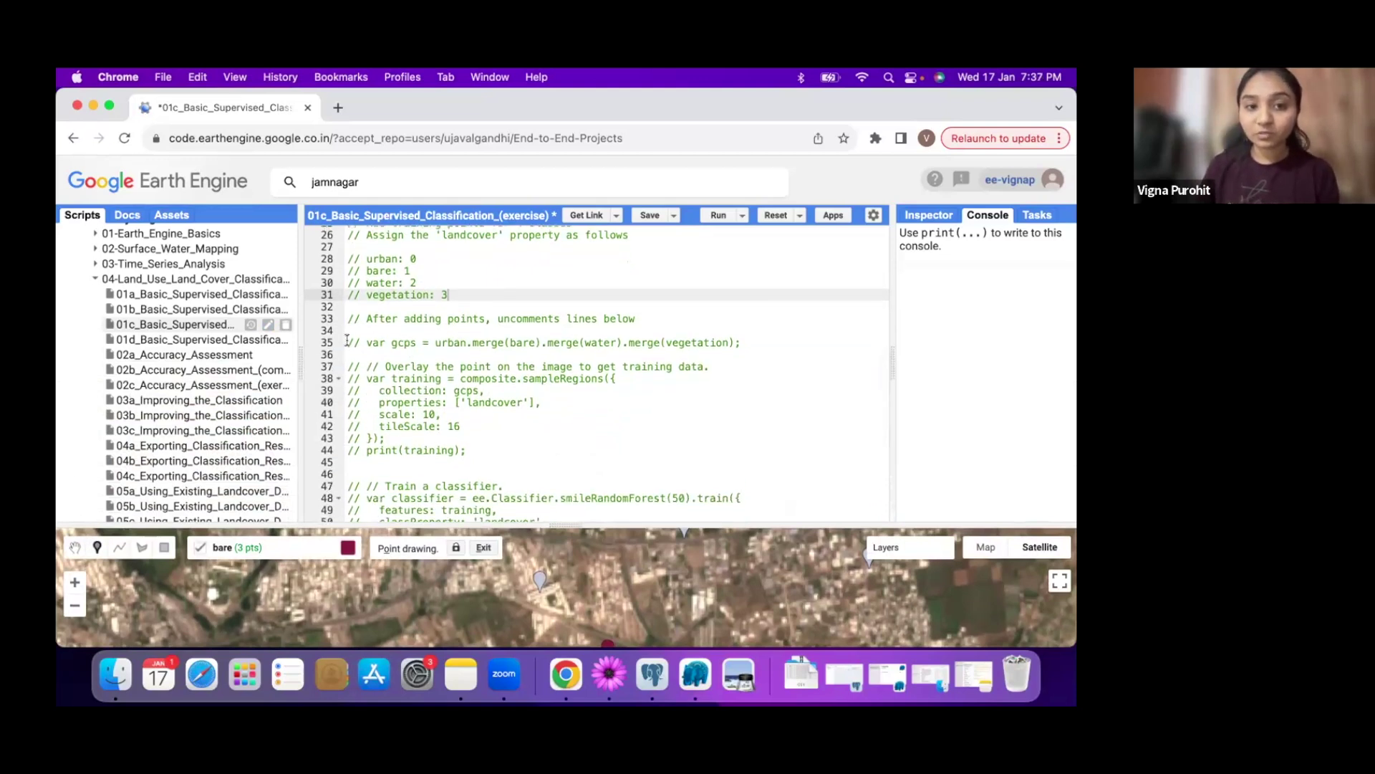
drag(349, 342, 430, 467)
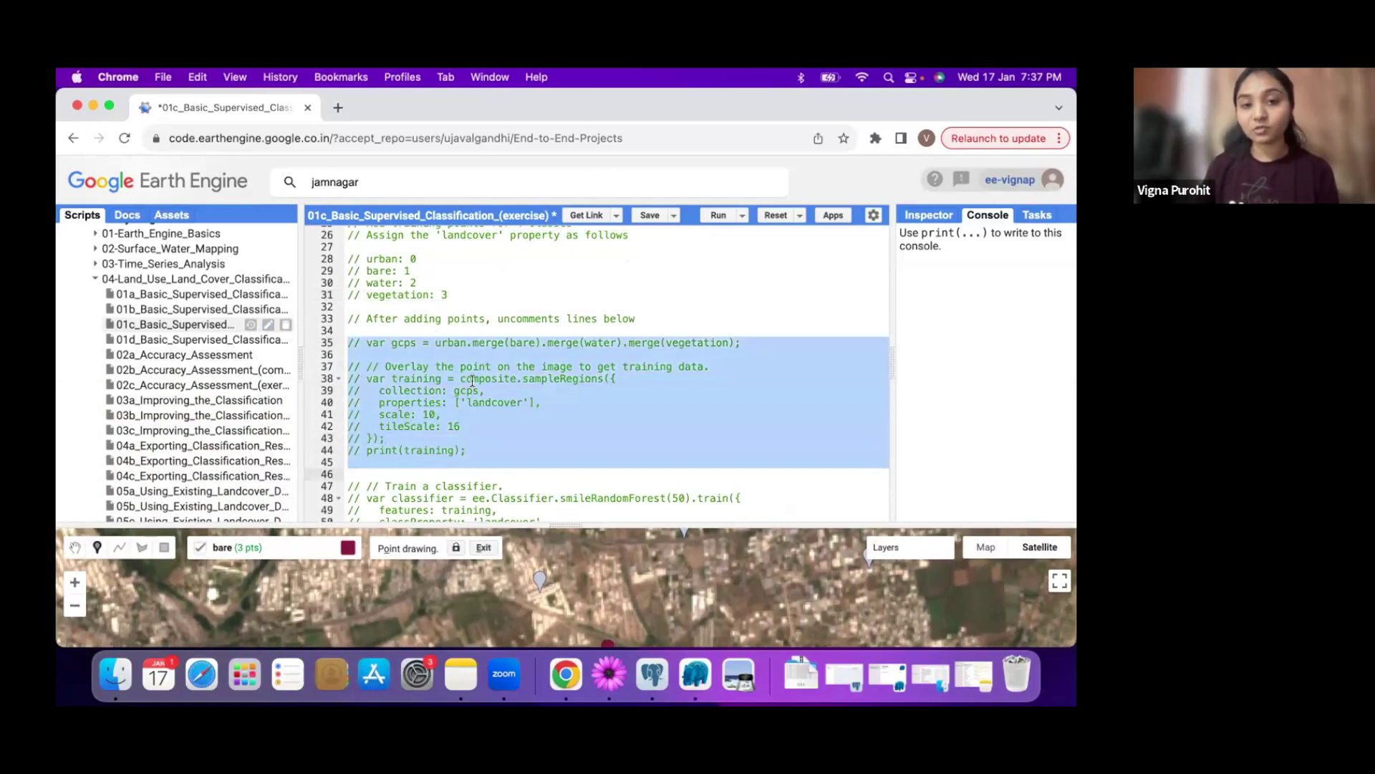
scroll(480, 394, down, 3)
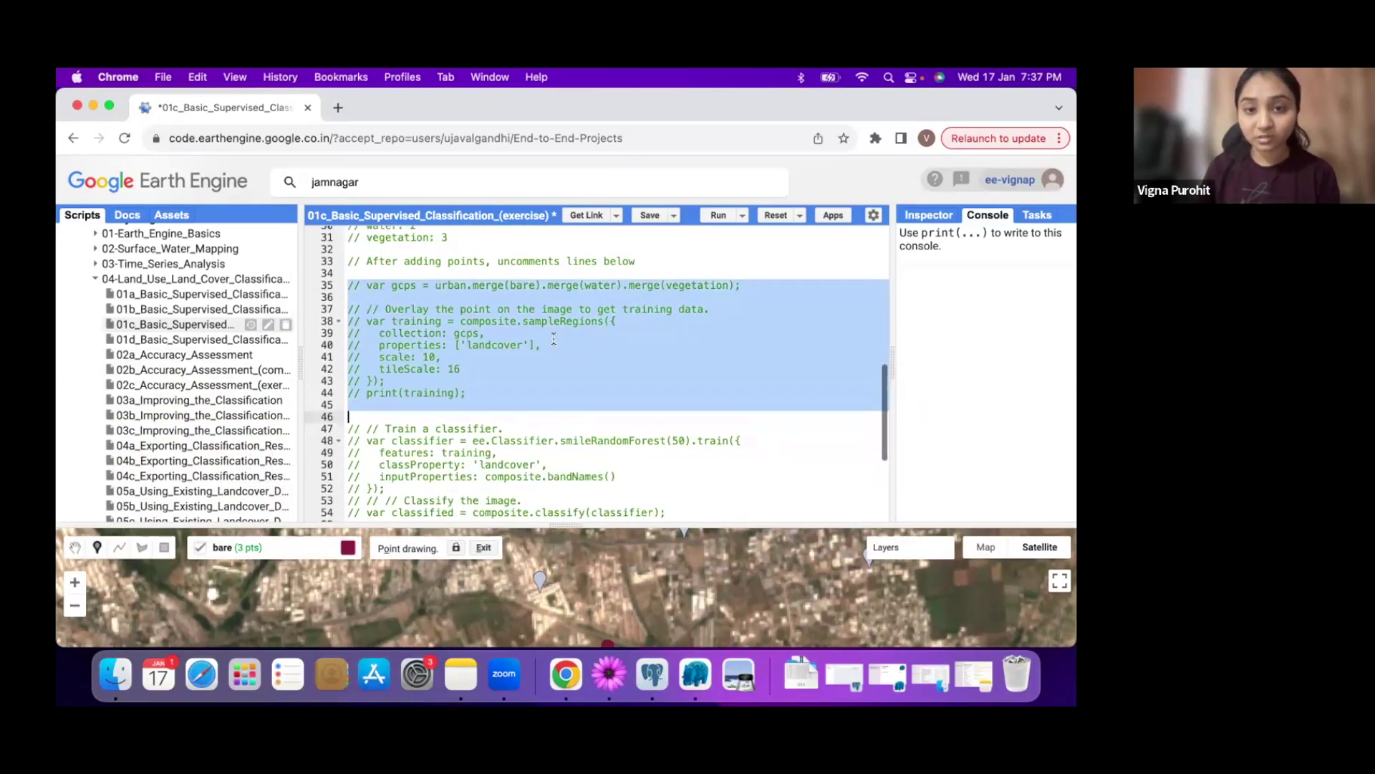
scroll(534, 371, down, 3)
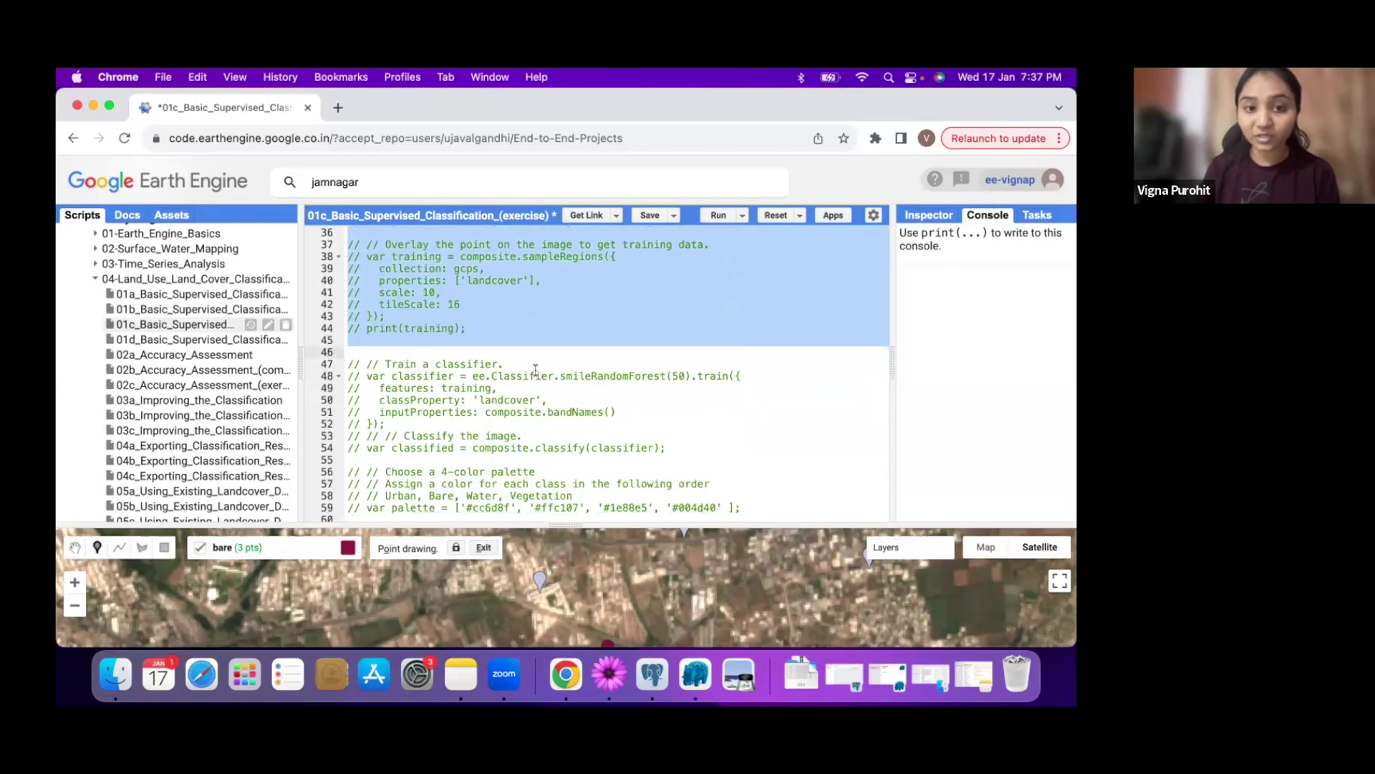
scroll(535, 370, down, 3)
scroll(513, 414, down, 4)
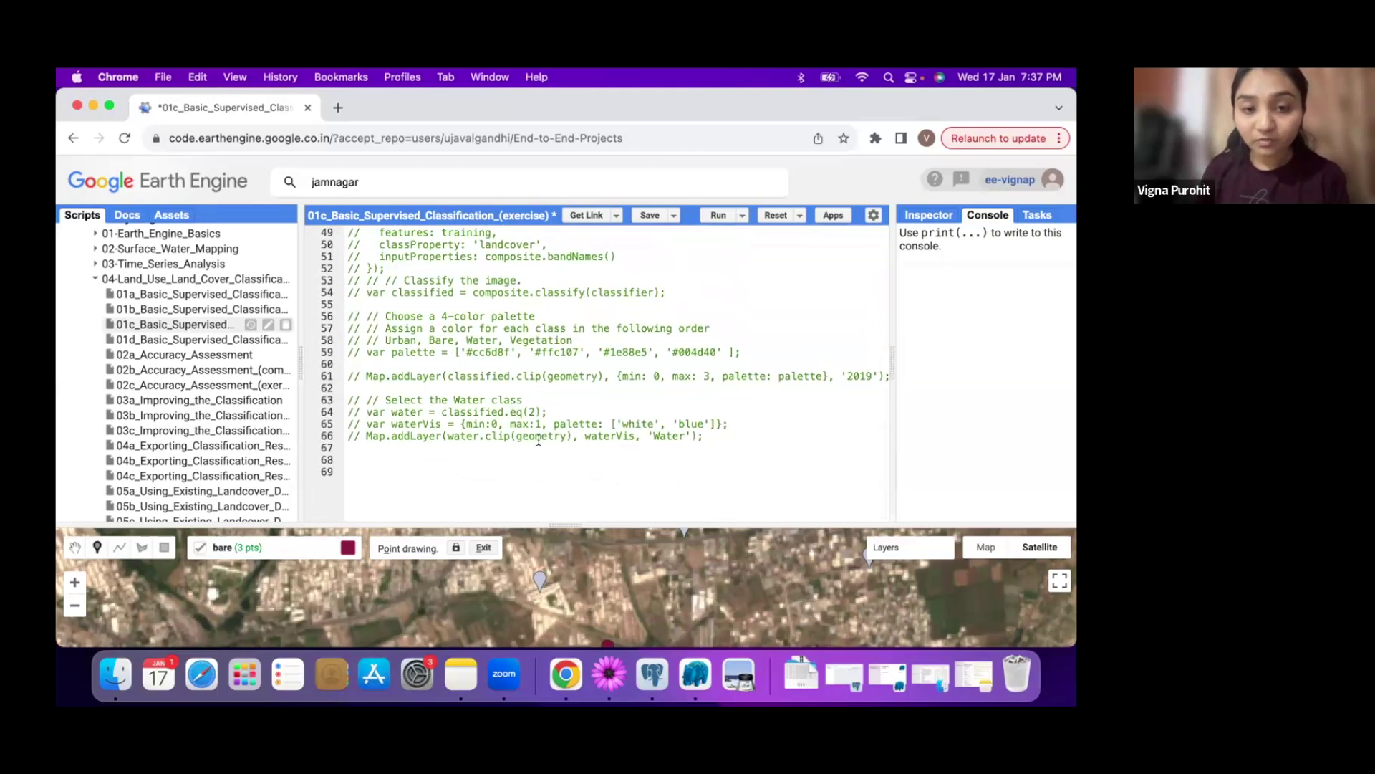
click(540, 411)
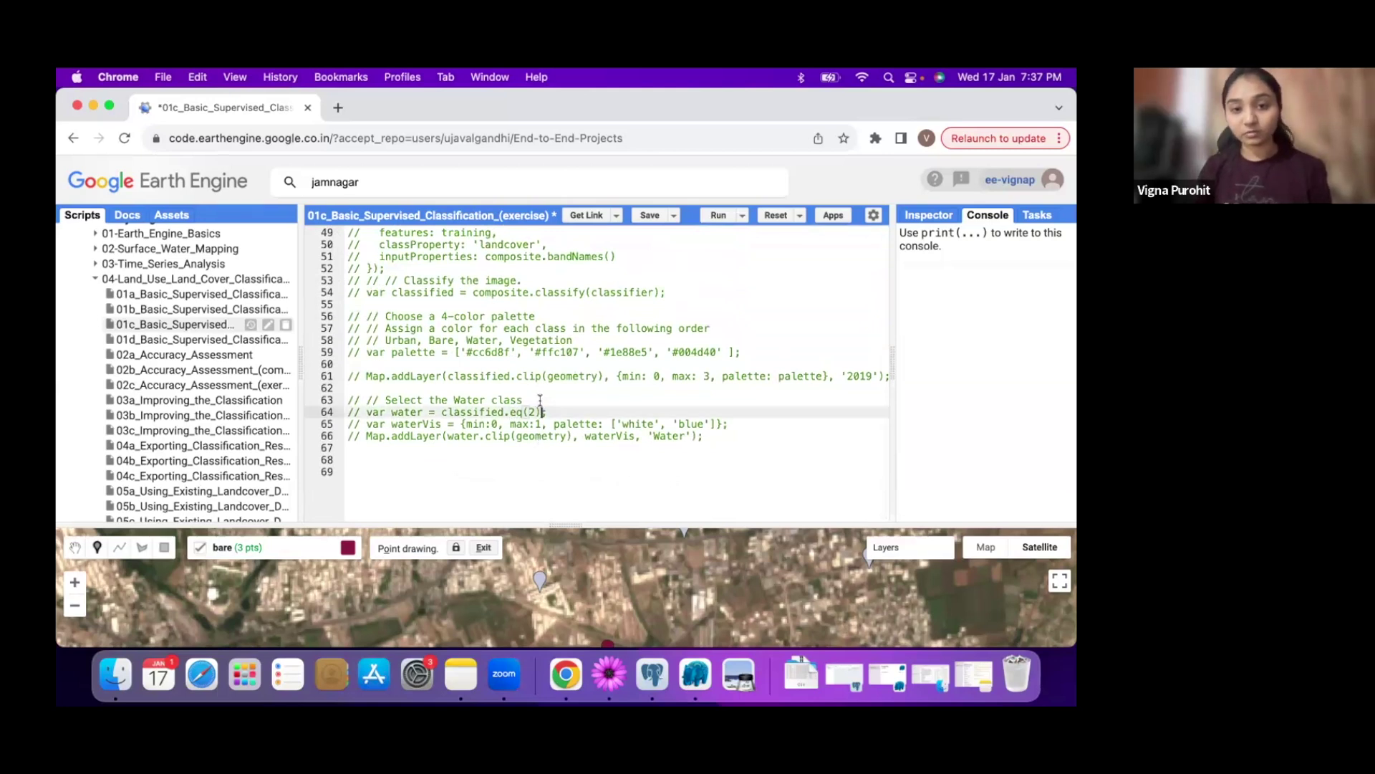
text(;)
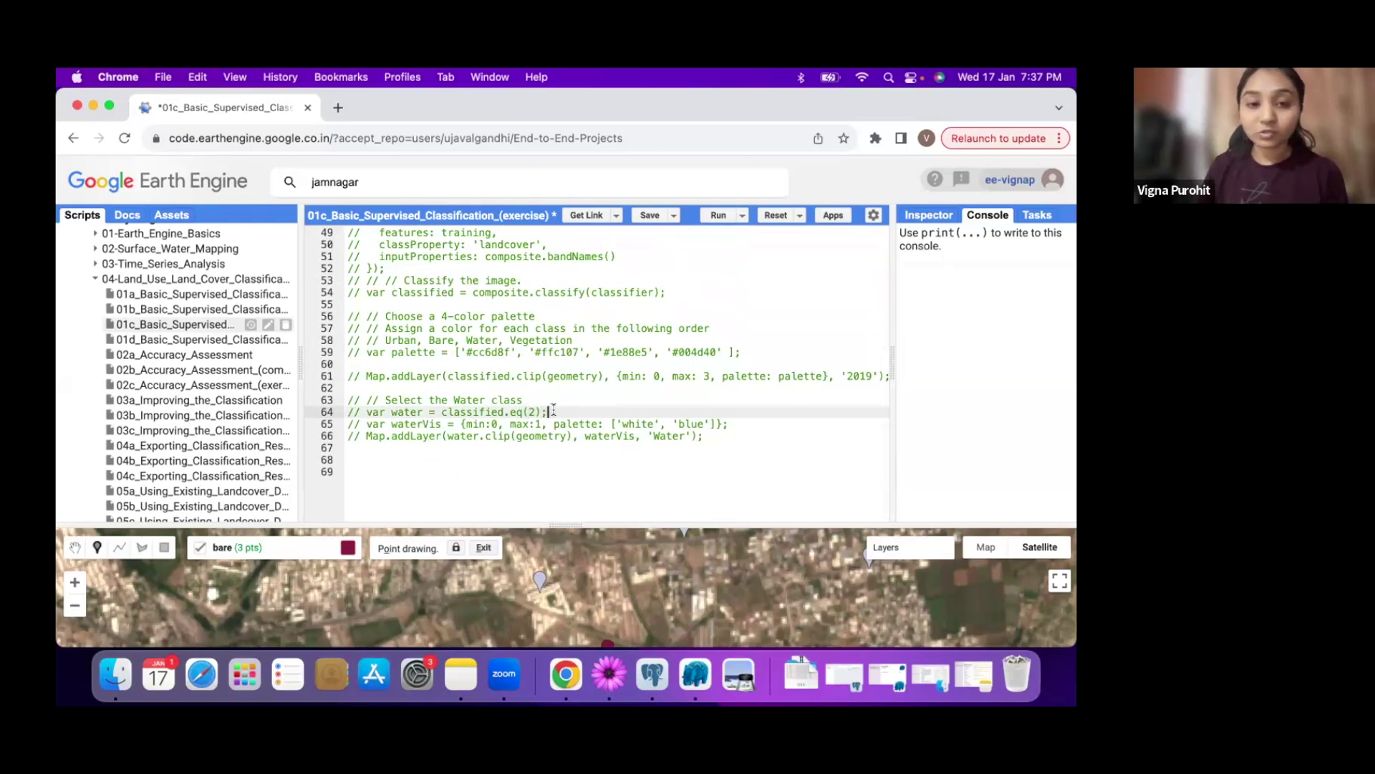
Select the commented code from line 35 through line 69
scroll(545, 334, up, 5)
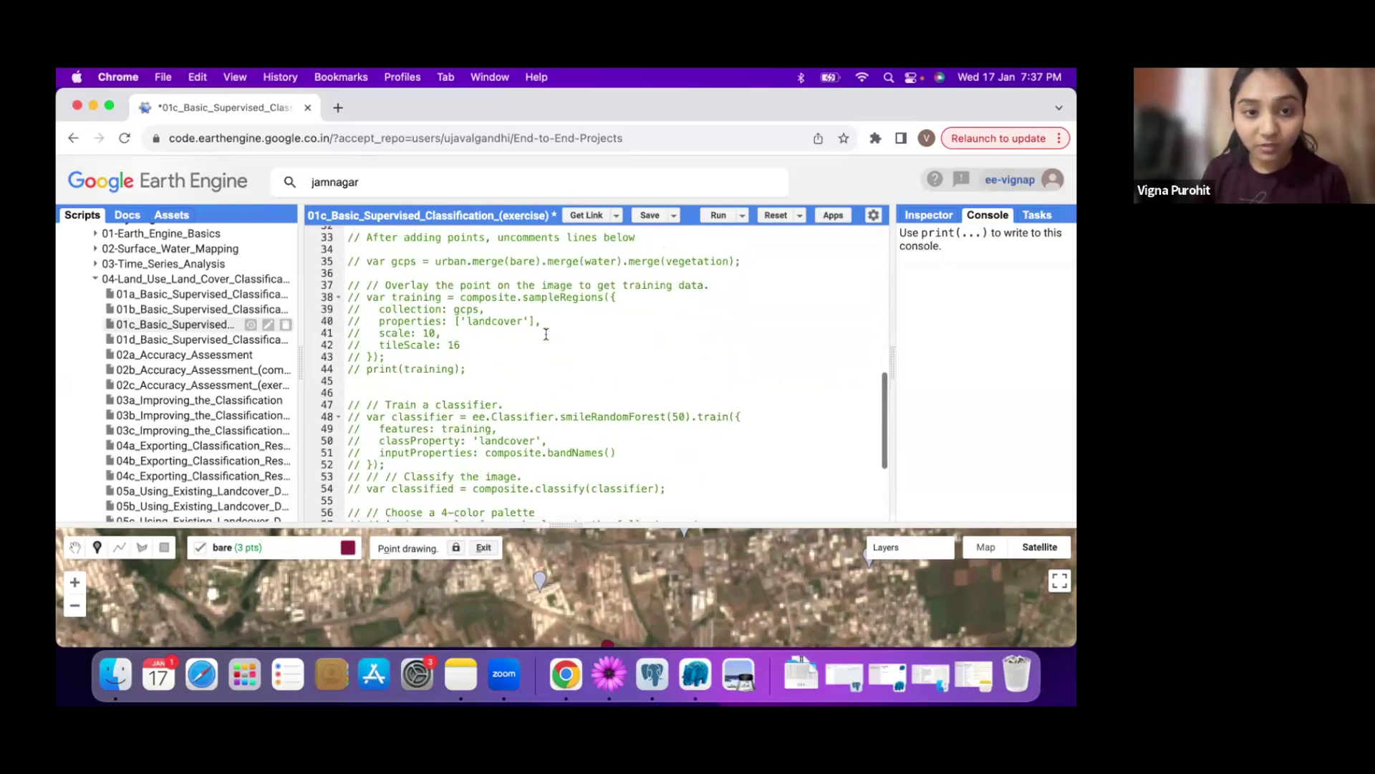
scroll(546, 334, up, 3)
click(414, 328)
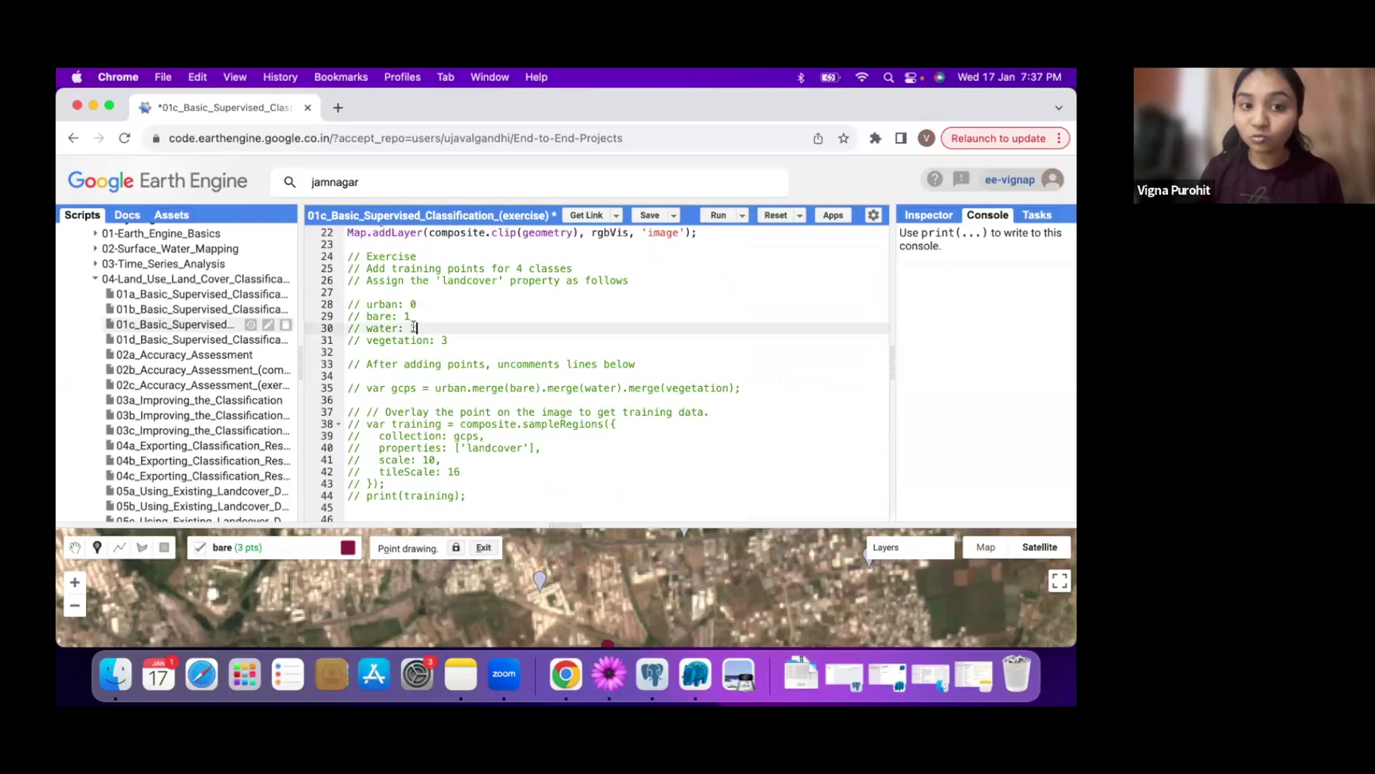
scroll(508, 398, down, 9)
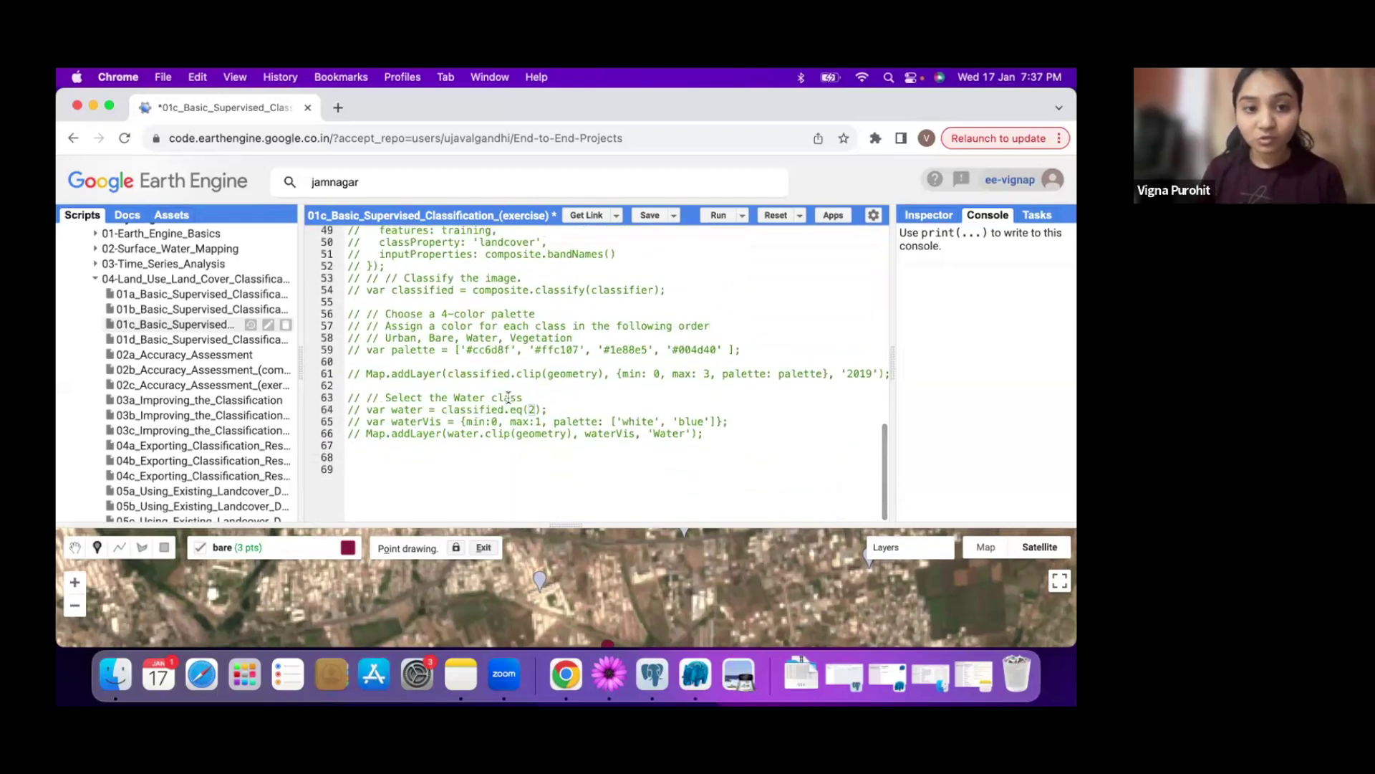
click(372, 445)
click(366, 409)
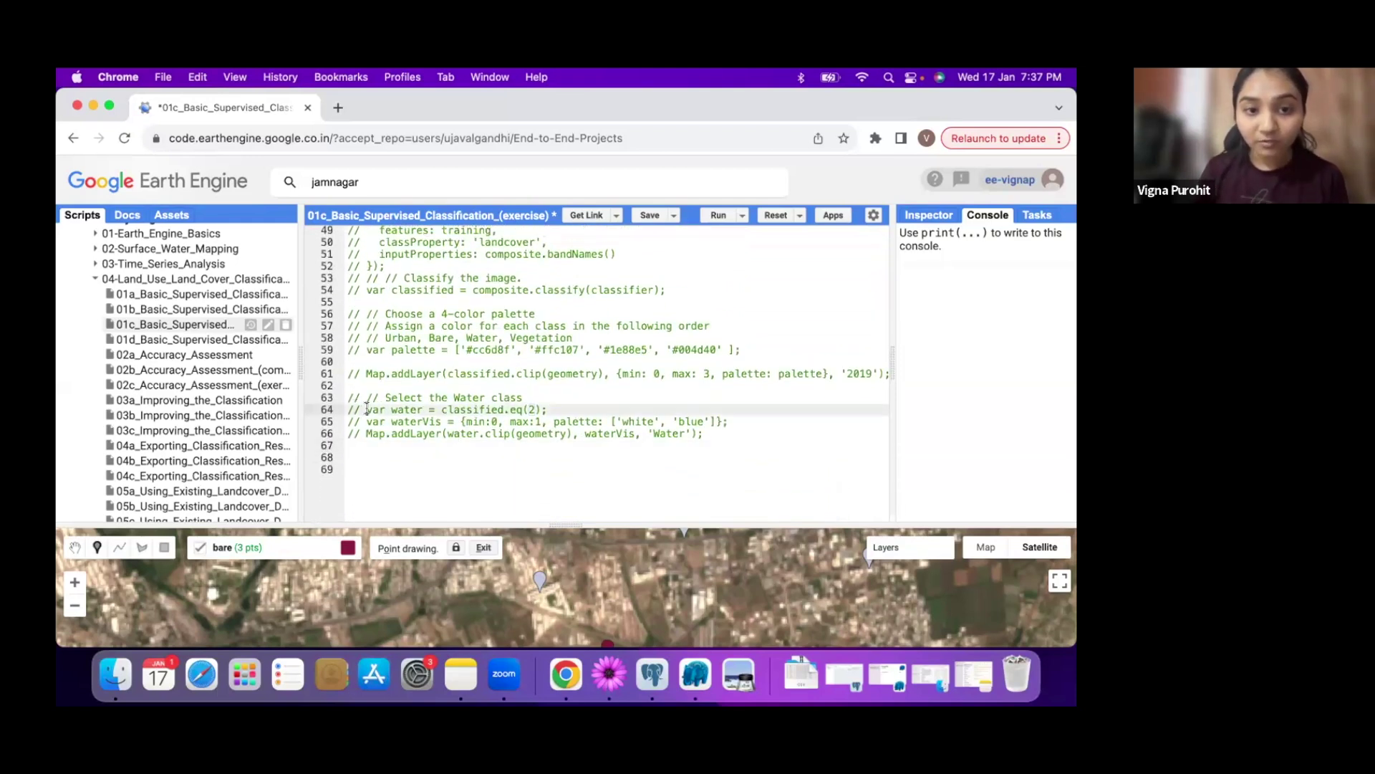
drag(367, 409, 531, 407)
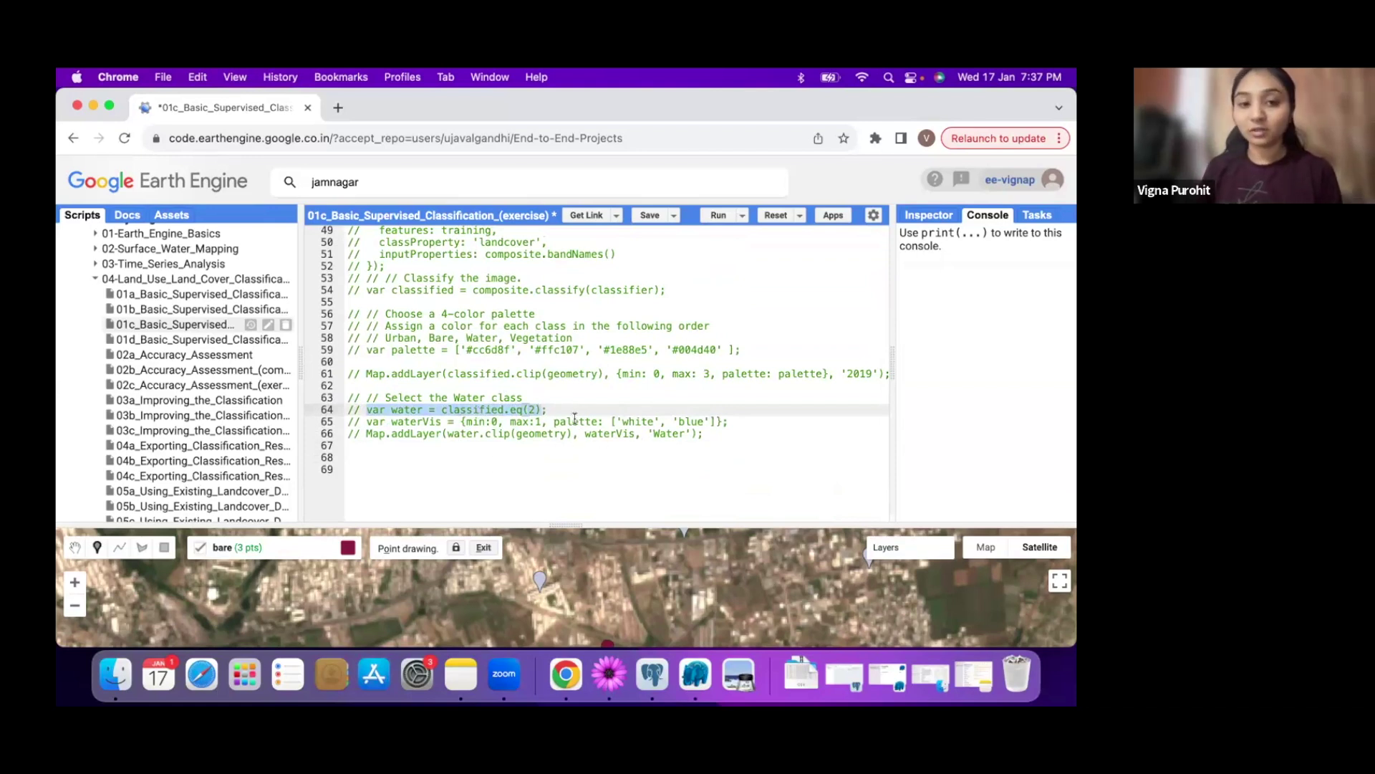
click(574, 459)
scroll(512, 462, up, 4)
scroll(512, 462, up, 4)
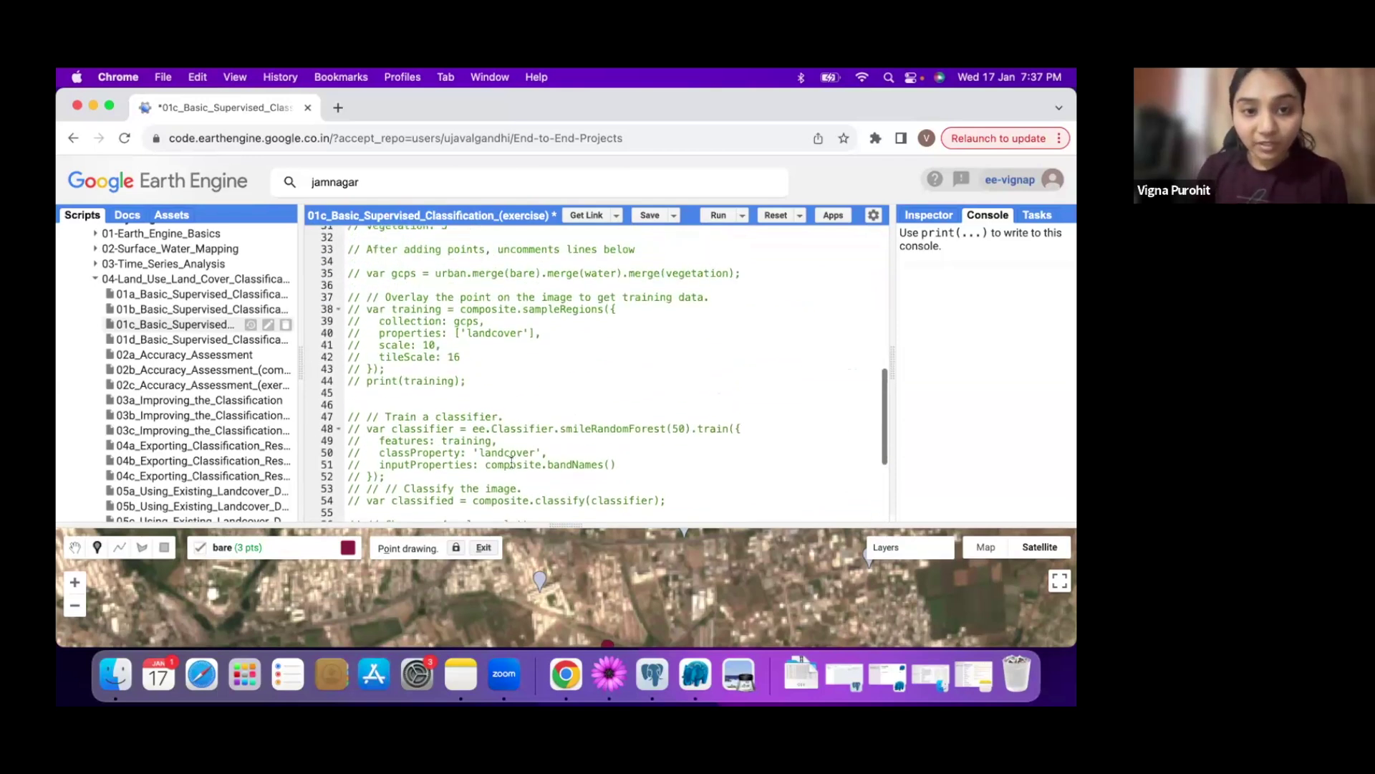
drag(347, 352, 444, 528)
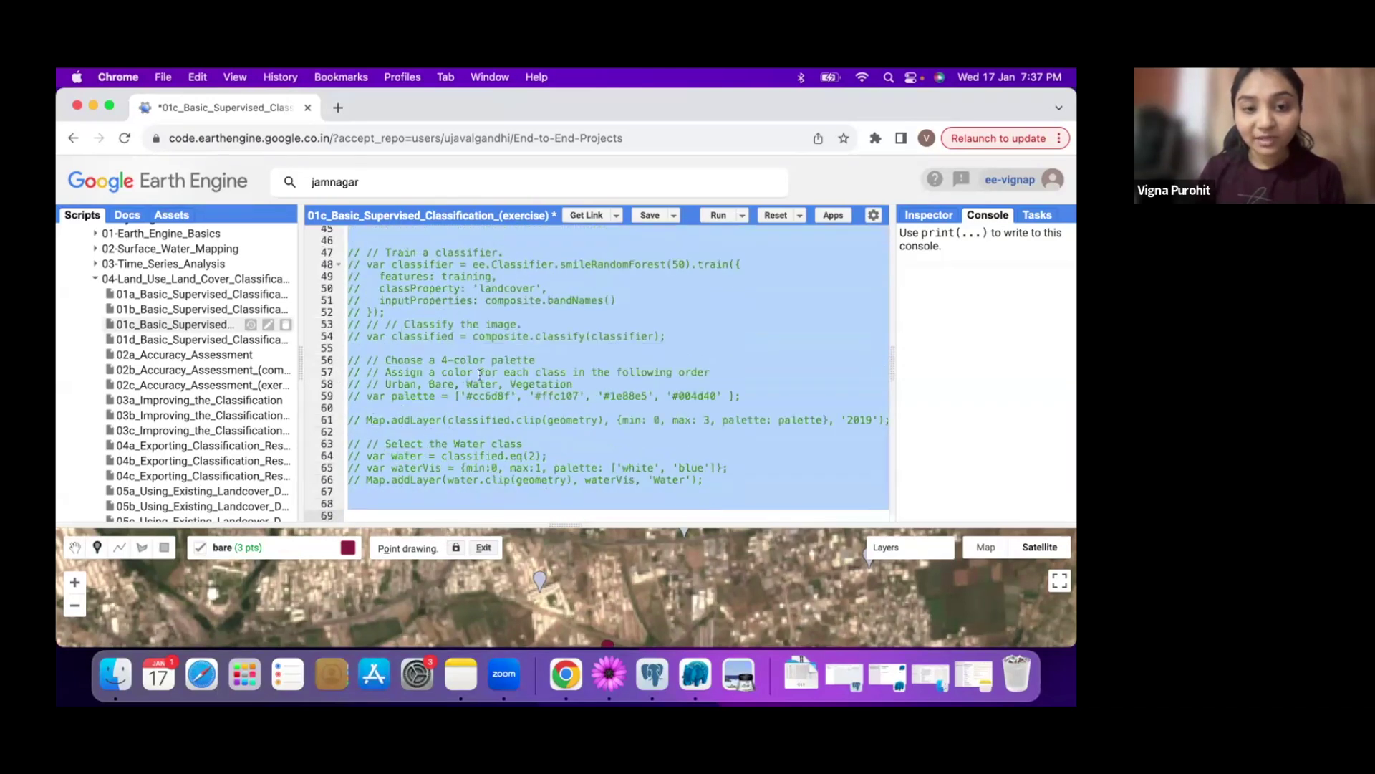
scroll(482, 362, up, 6)
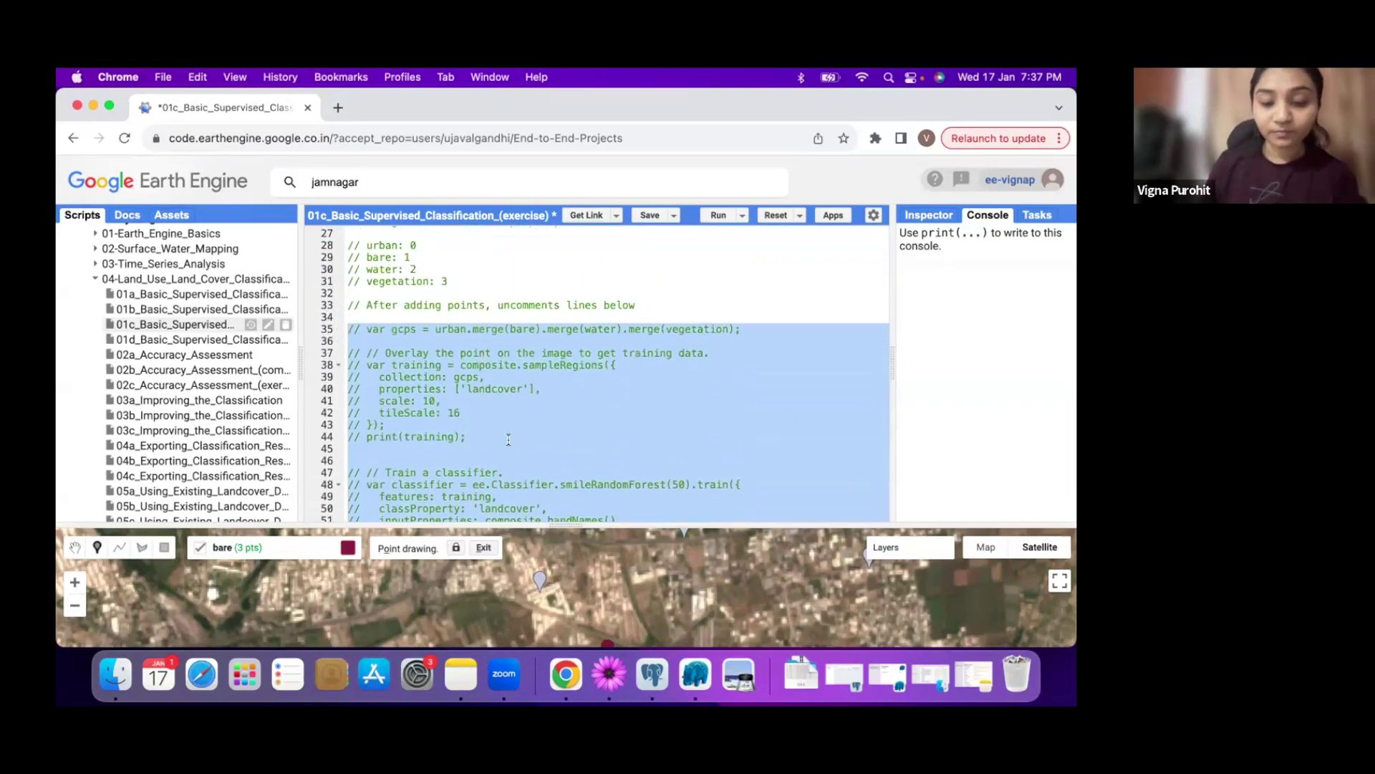
Uncomment lines 35–69 with Cmd+/ and run the script with Cmd+Enter
key(super+slash)
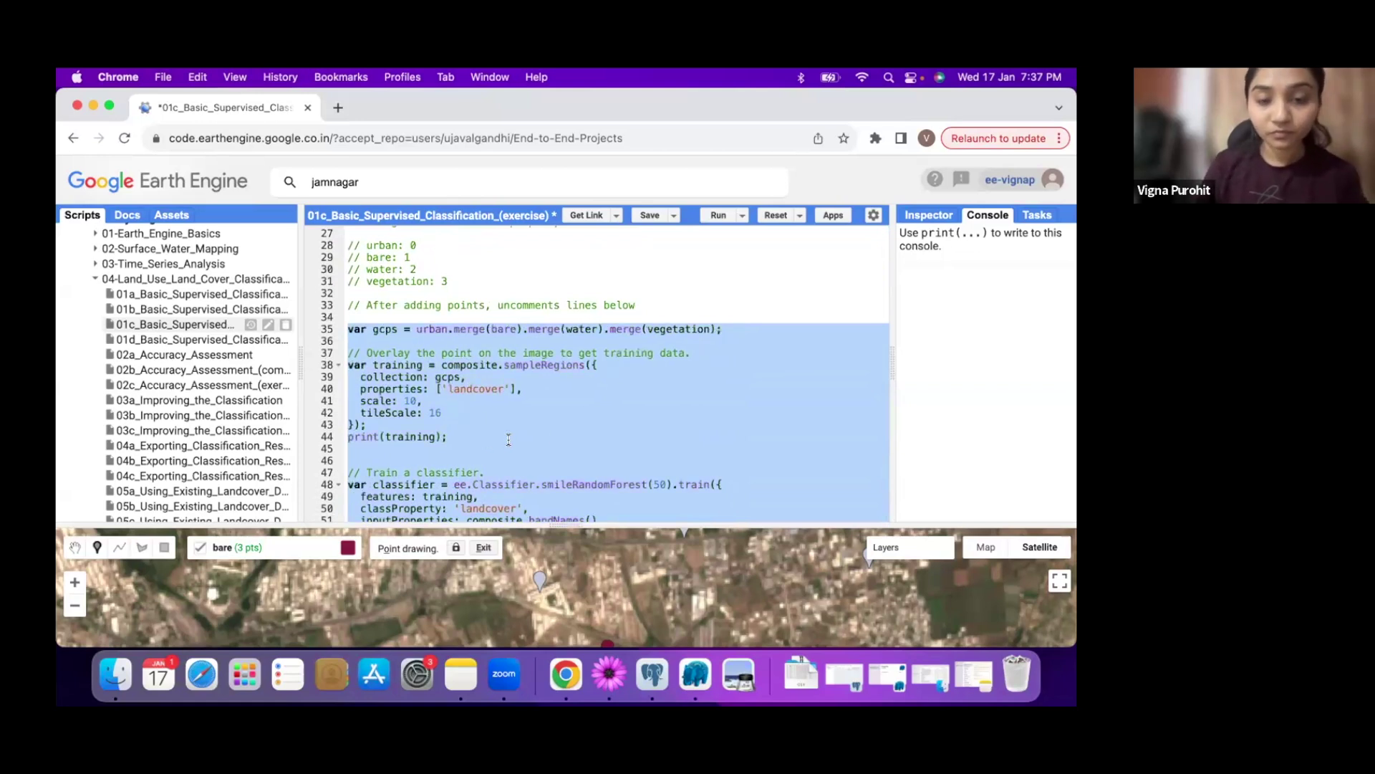
click(560, 401)
scroll(560, 400, down, 4)
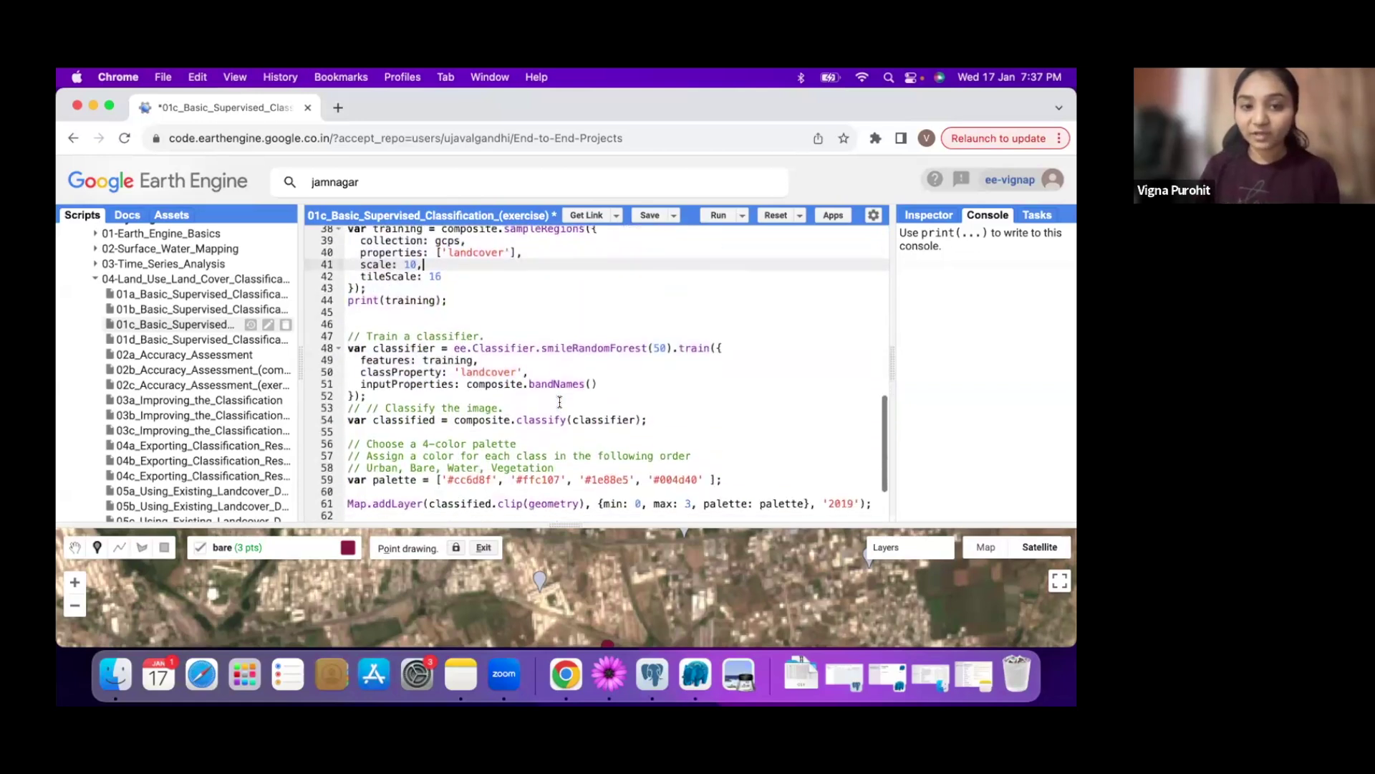
key(super+Return)
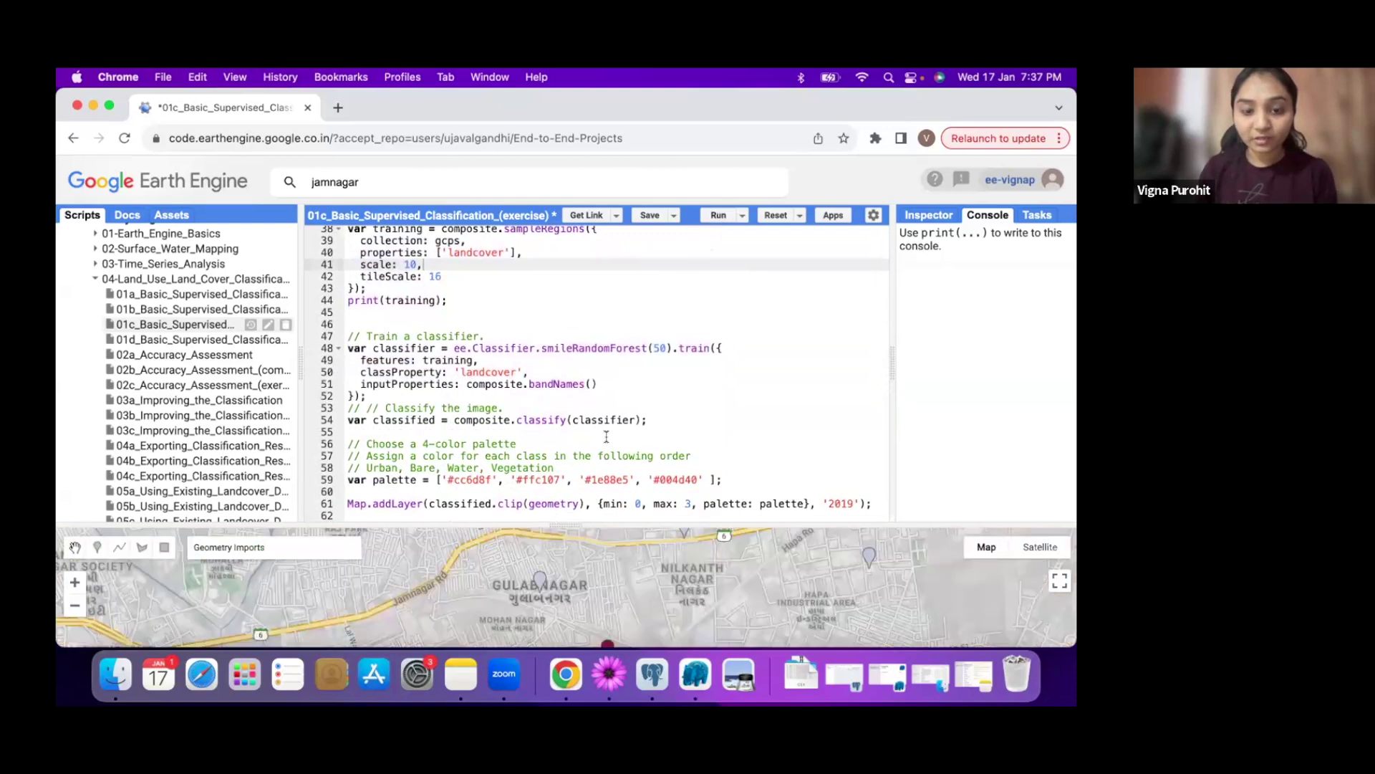
scroll(573, 430, down, 5)
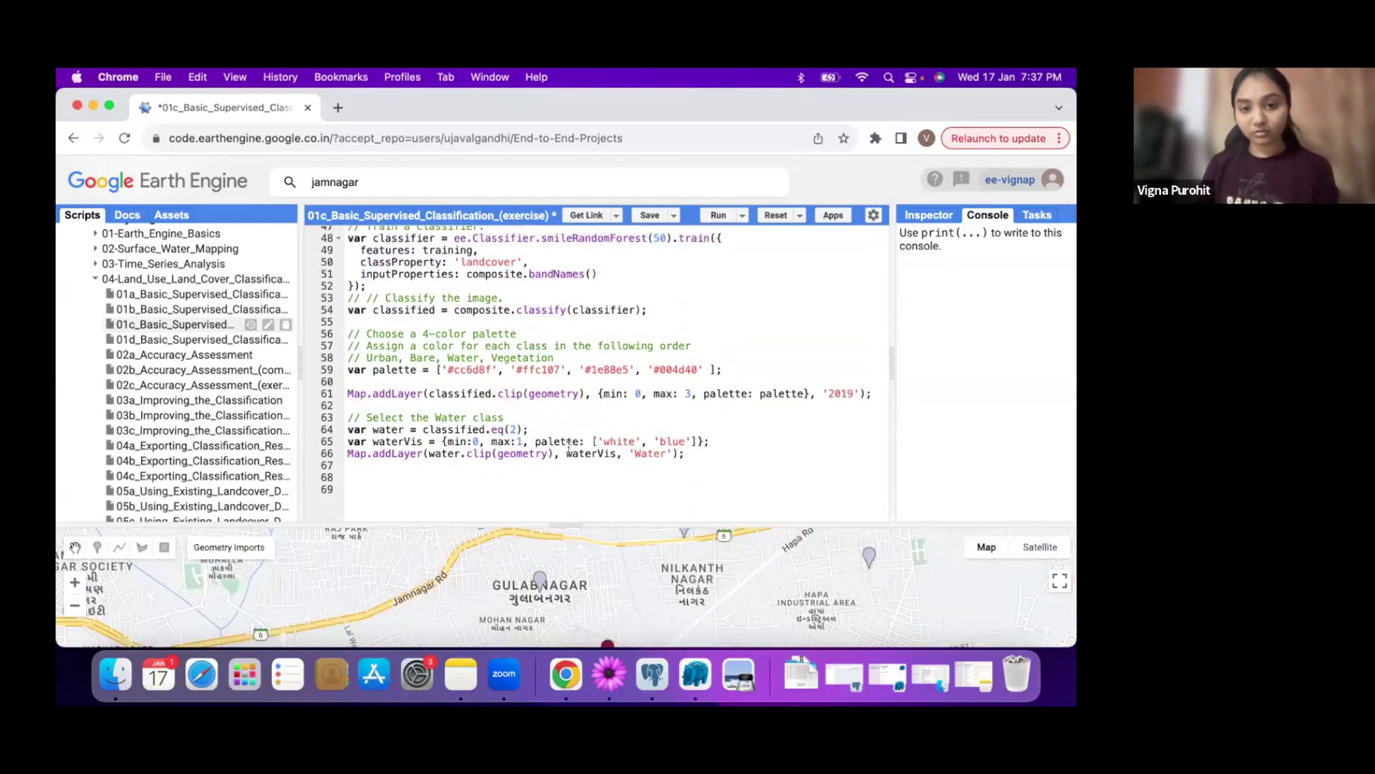